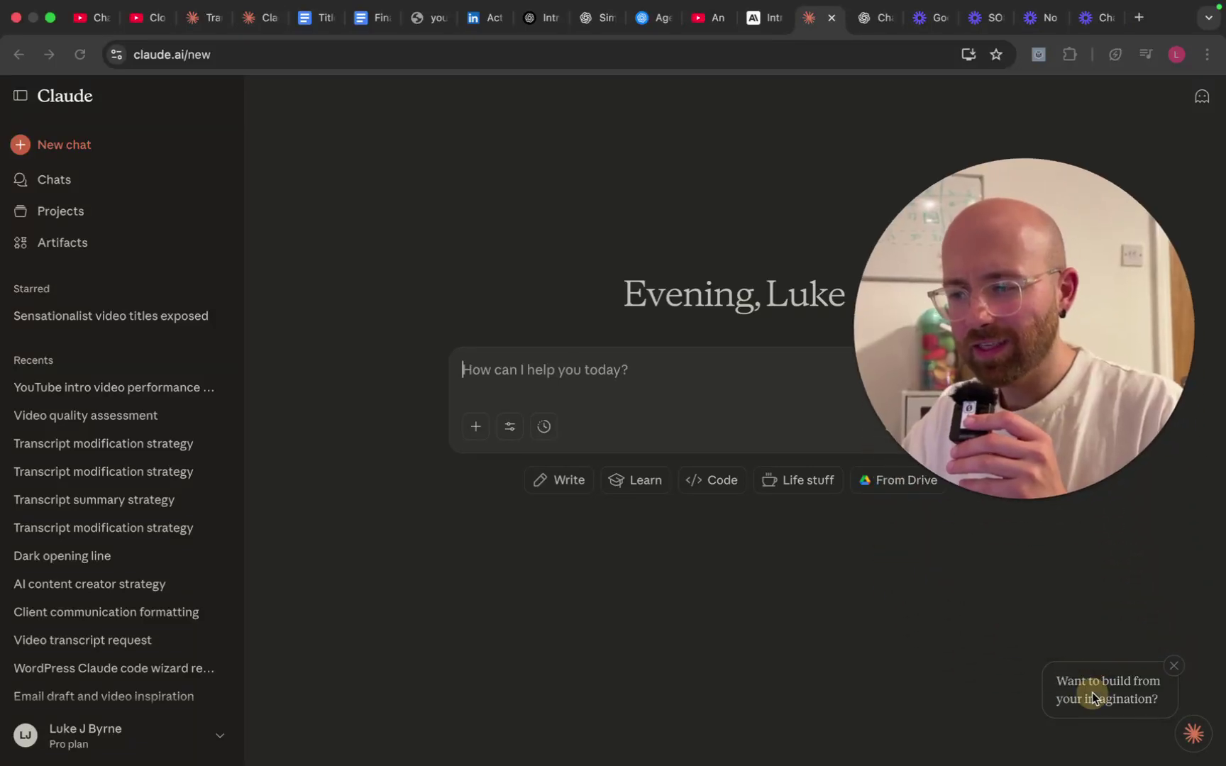
Start building from imagination, enter the workspace past the intro, and mute the sound.
{"action": "left_click", "coordinate": [1099, 693]}
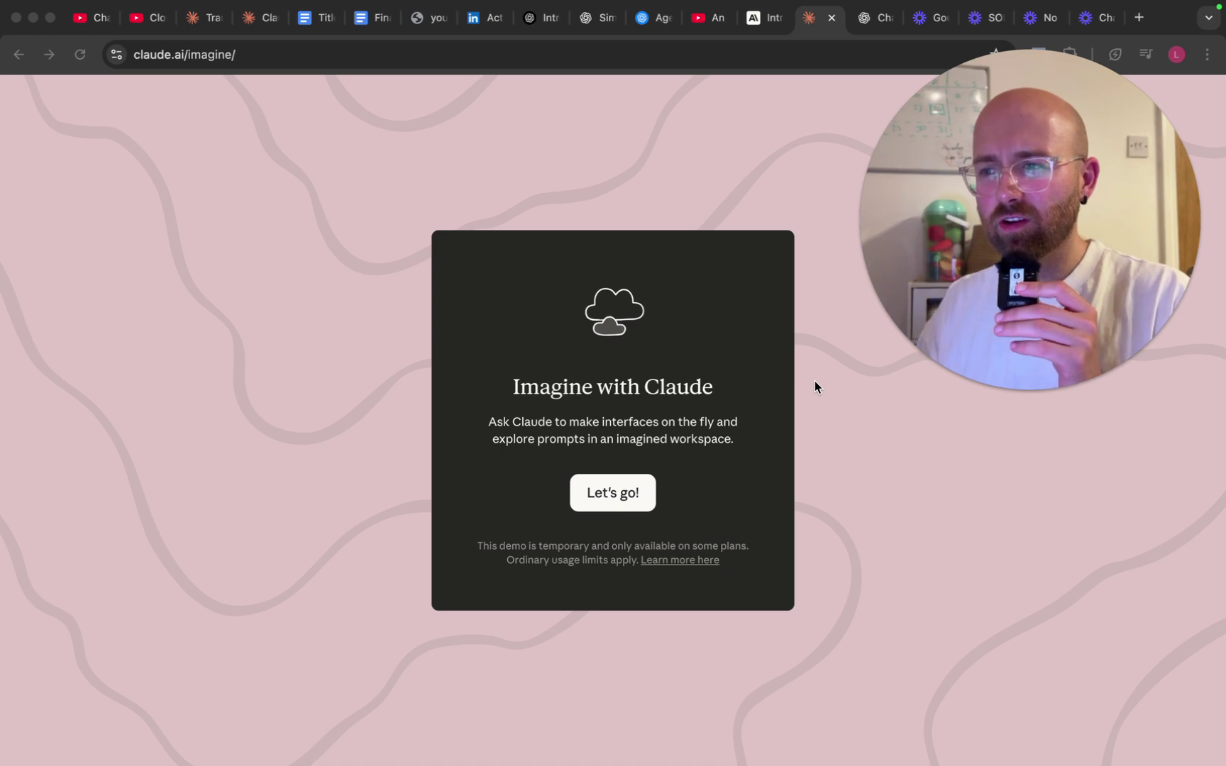
{"action": "left_click", "coordinate": [608, 499]}
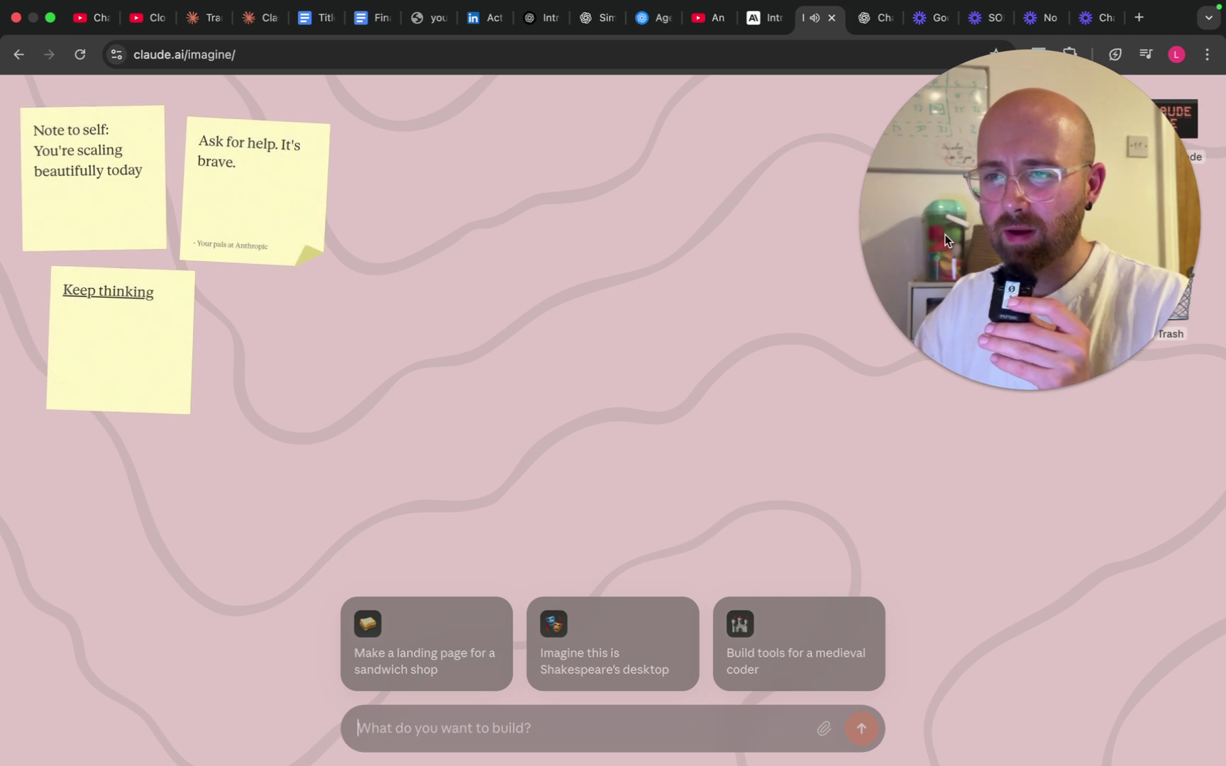
{"action": "left_click_drag", "start_coordinate": [977, 216], "coordinate": [972, 496]}
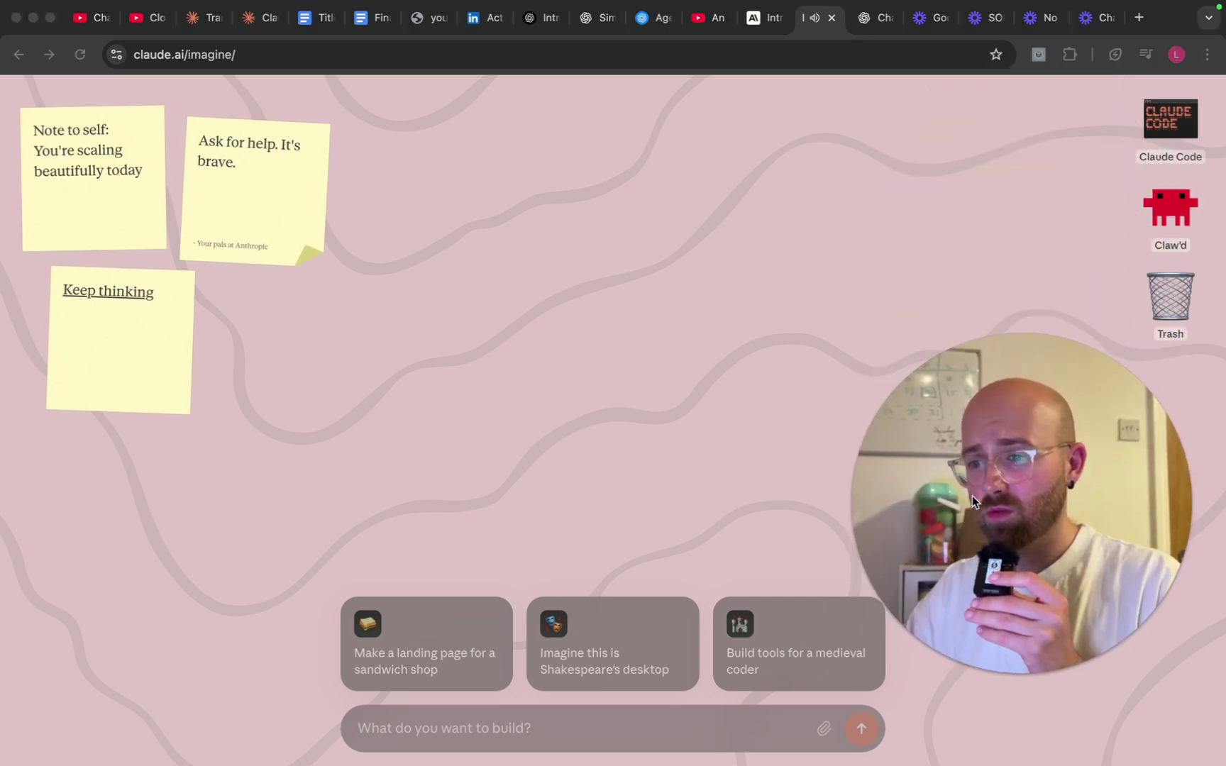
{"action": "key", "text": "XF86AudioMute"}
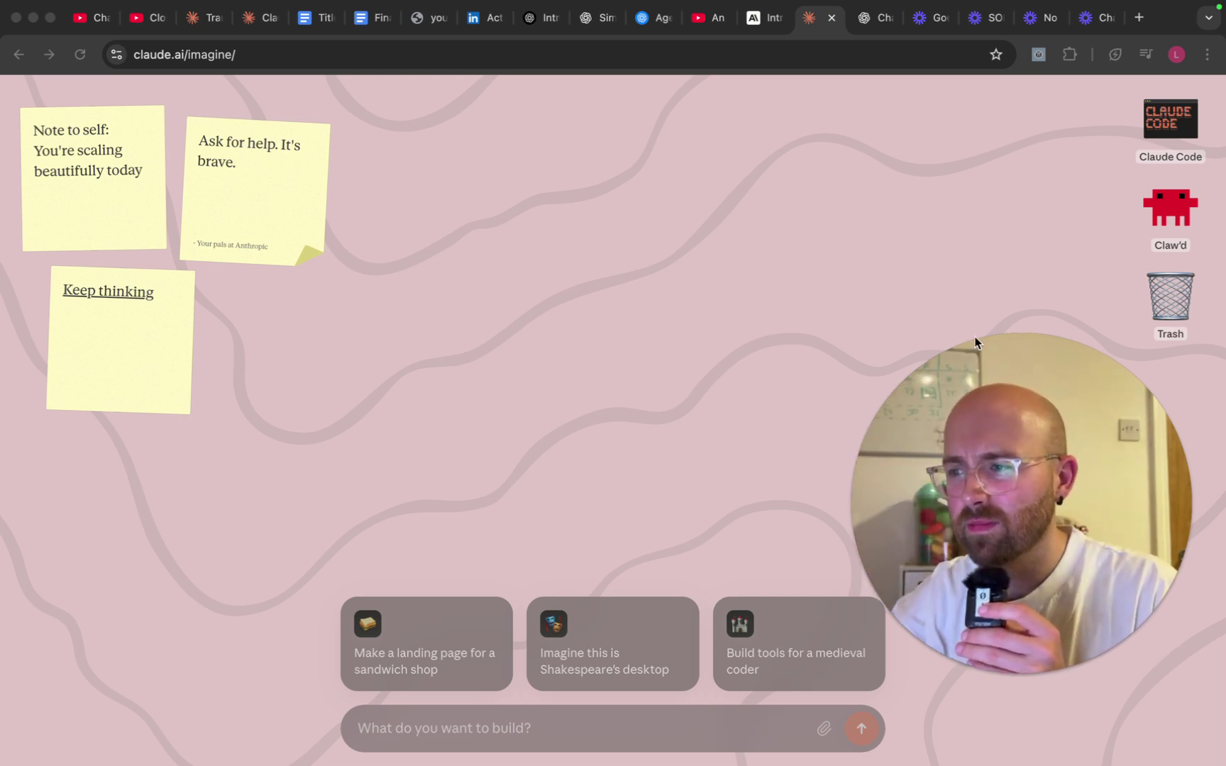
Switch to the Claude Sonnet 4.5 announcement tab and scroll down the page.
{"action": "left_click", "coordinate": [771, 22]}
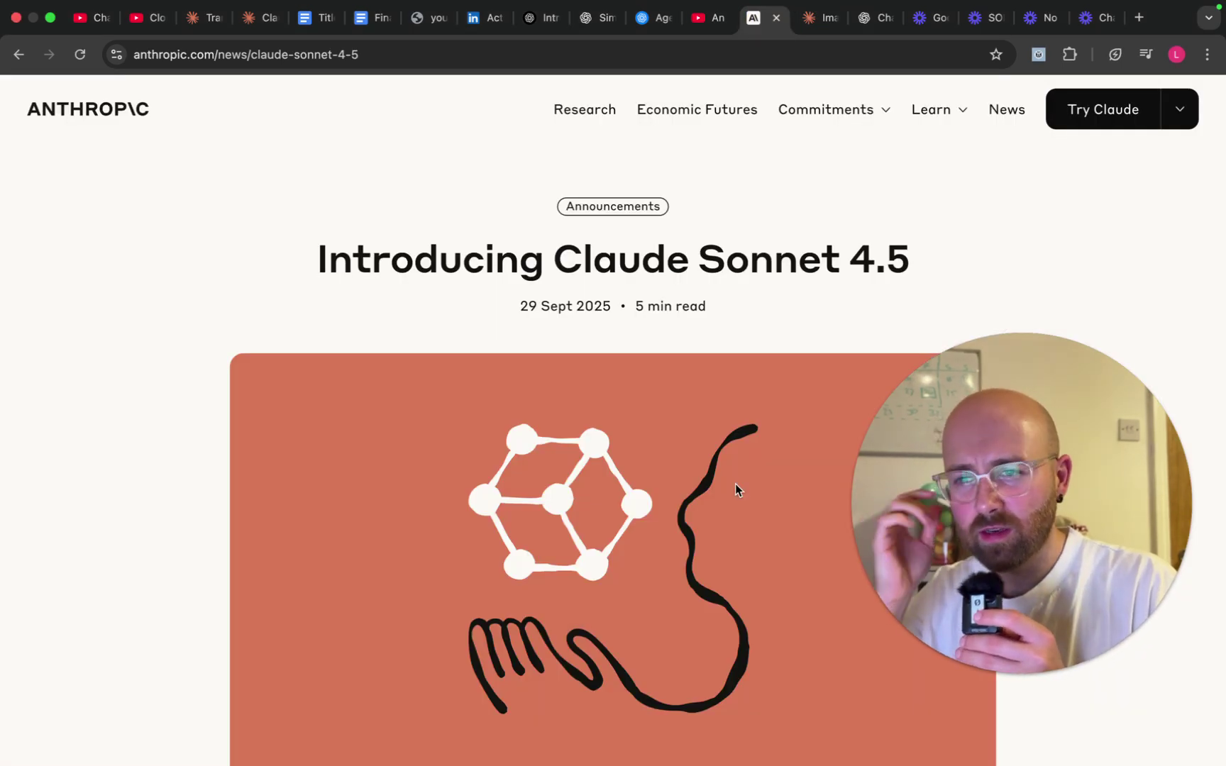
{"action": "scroll", "coordinate": [724, 312], "scroll_direction": "down", "scroll_amount": 15}
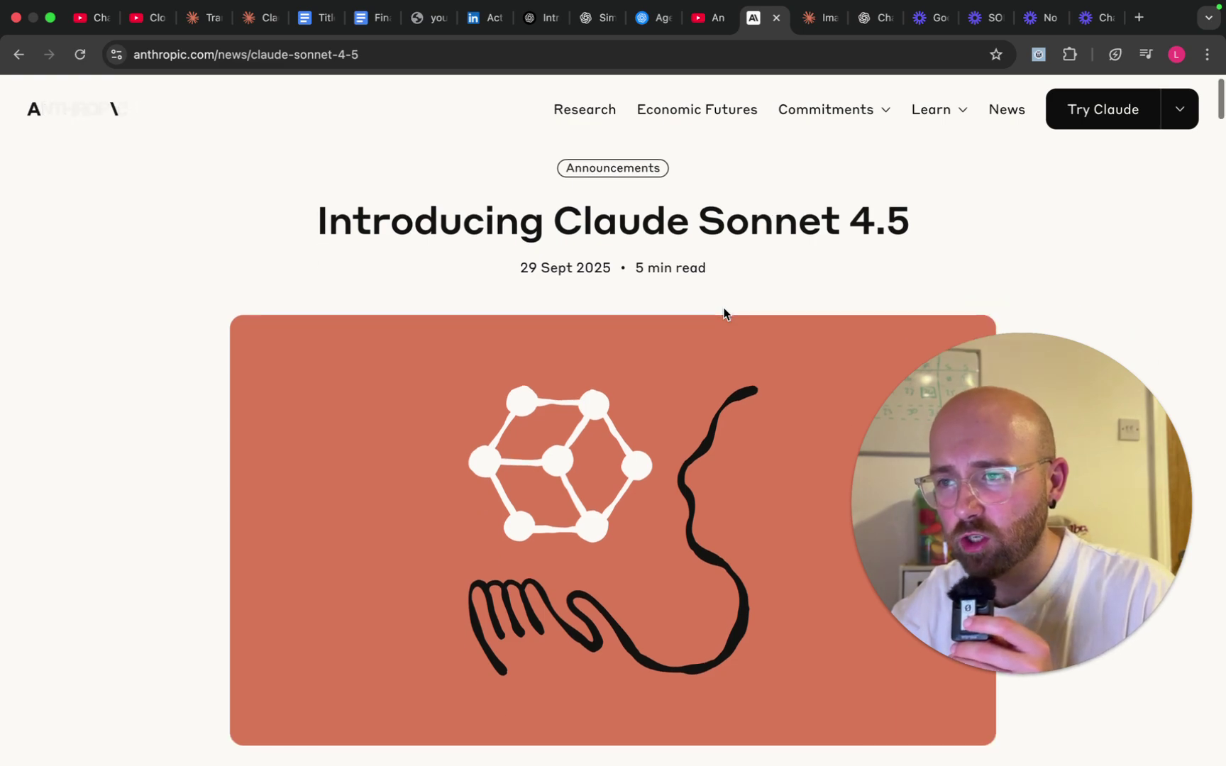
{"action": "scroll", "coordinate": [724, 308], "scroll_direction": "down", "scroll_amount": 3}
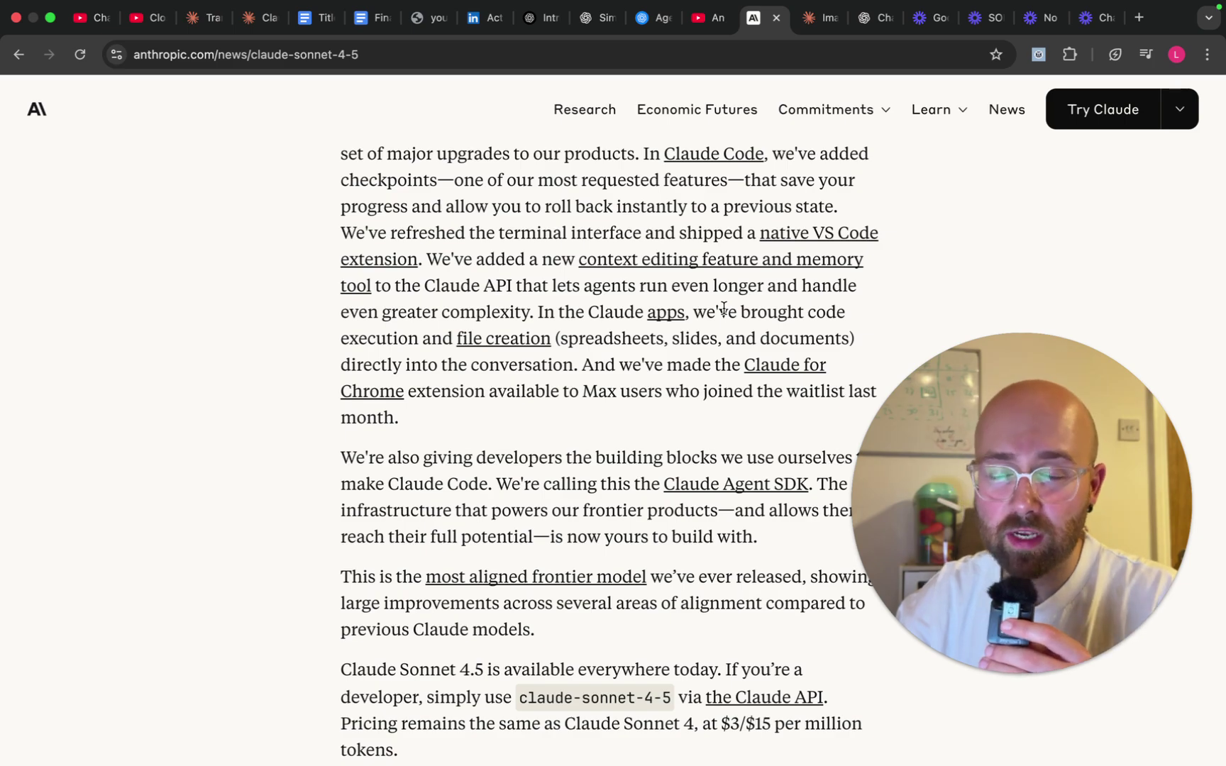
{"action": "scroll", "coordinate": [723, 307], "scroll_direction": "down", "scroll_amount": 3}
{"action": "scroll", "coordinate": [725, 311], "scroll_direction": "up", "scroll_amount": 5}
{"action": "scroll", "coordinate": [725, 313], "scroll_direction": "down", "scroll_amount": 20}
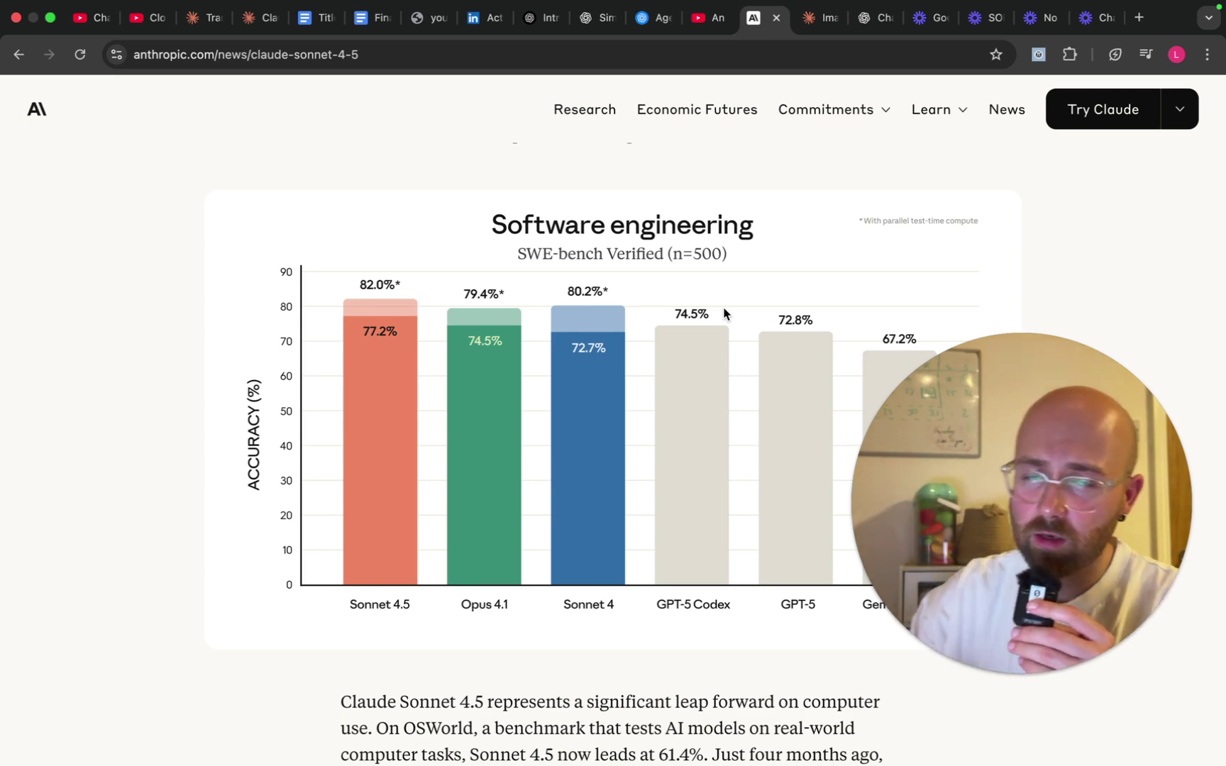
{"action": "scroll", "coordinate": [724, 313], "scroll_direction": "down", "scroll_amount": 5}
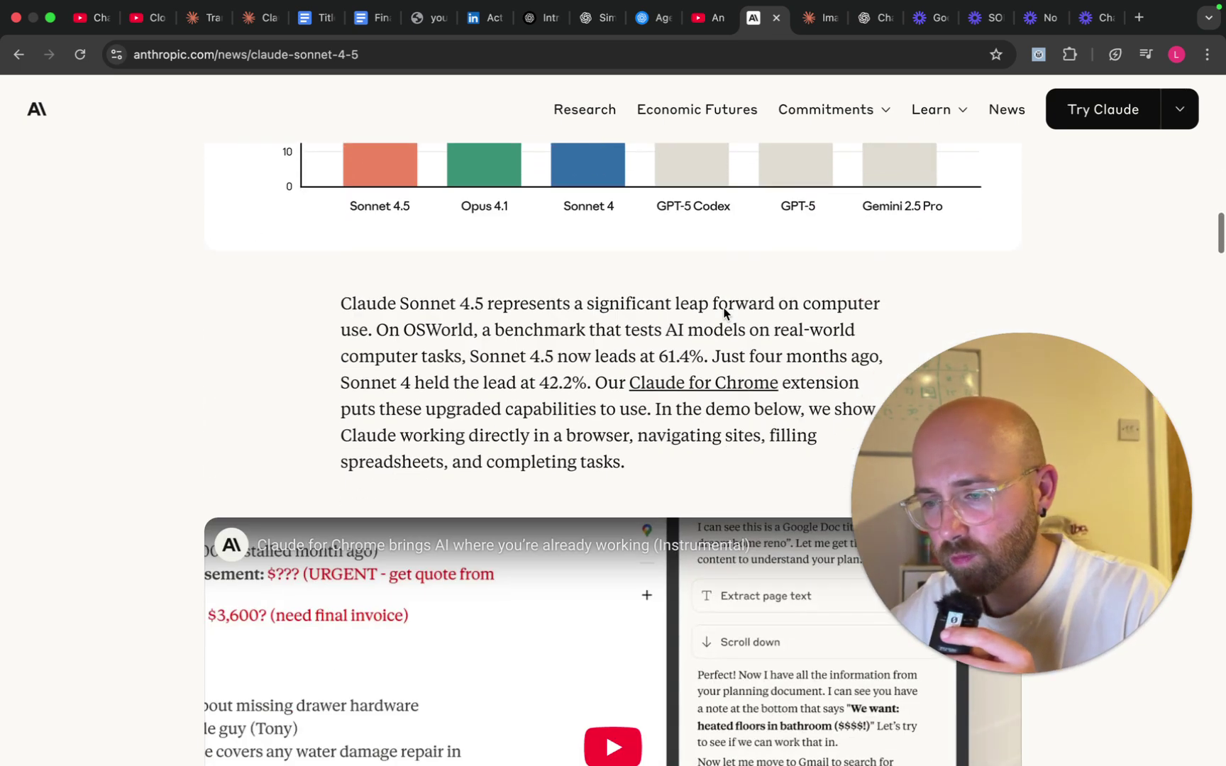
{"action": "scroll", "coordinate": [724, 313], "scroll_direction": "down", "scroll_amount": 10}
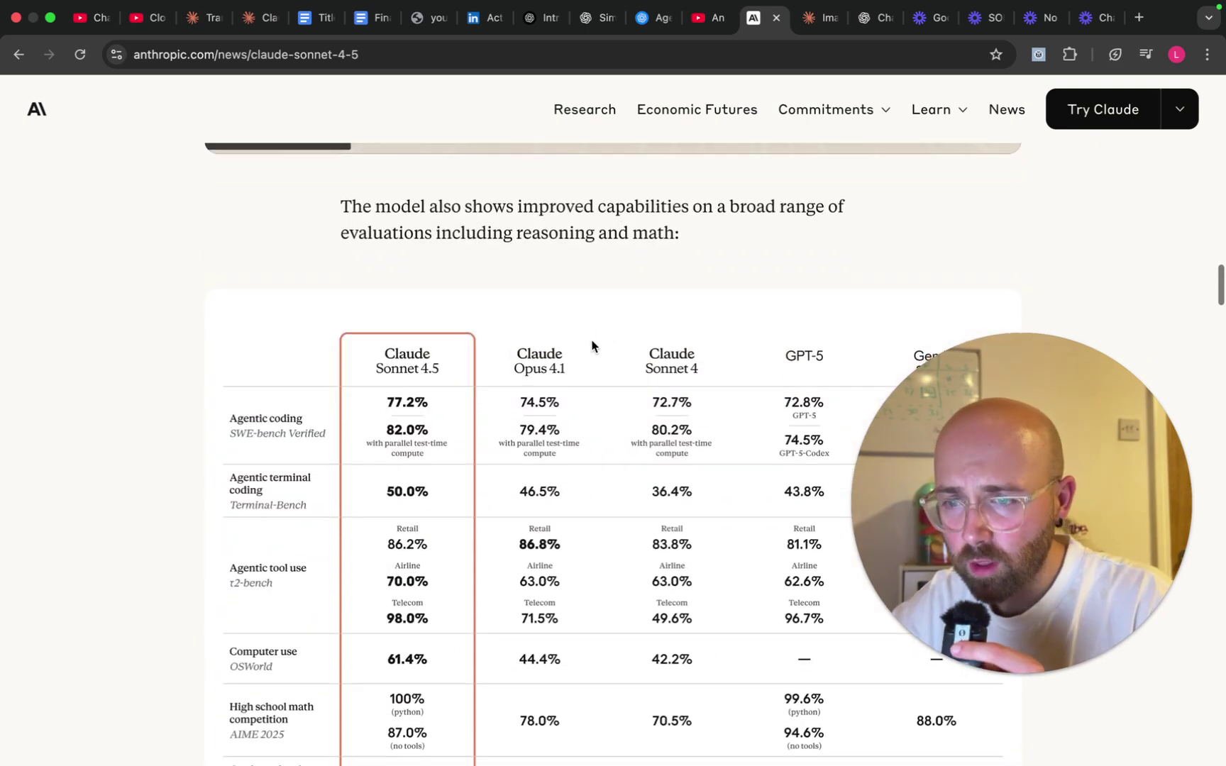
{"action": "scroll", "coordinate": [592, 346], "scroll_direction": "down", "scroll_amount": 20}
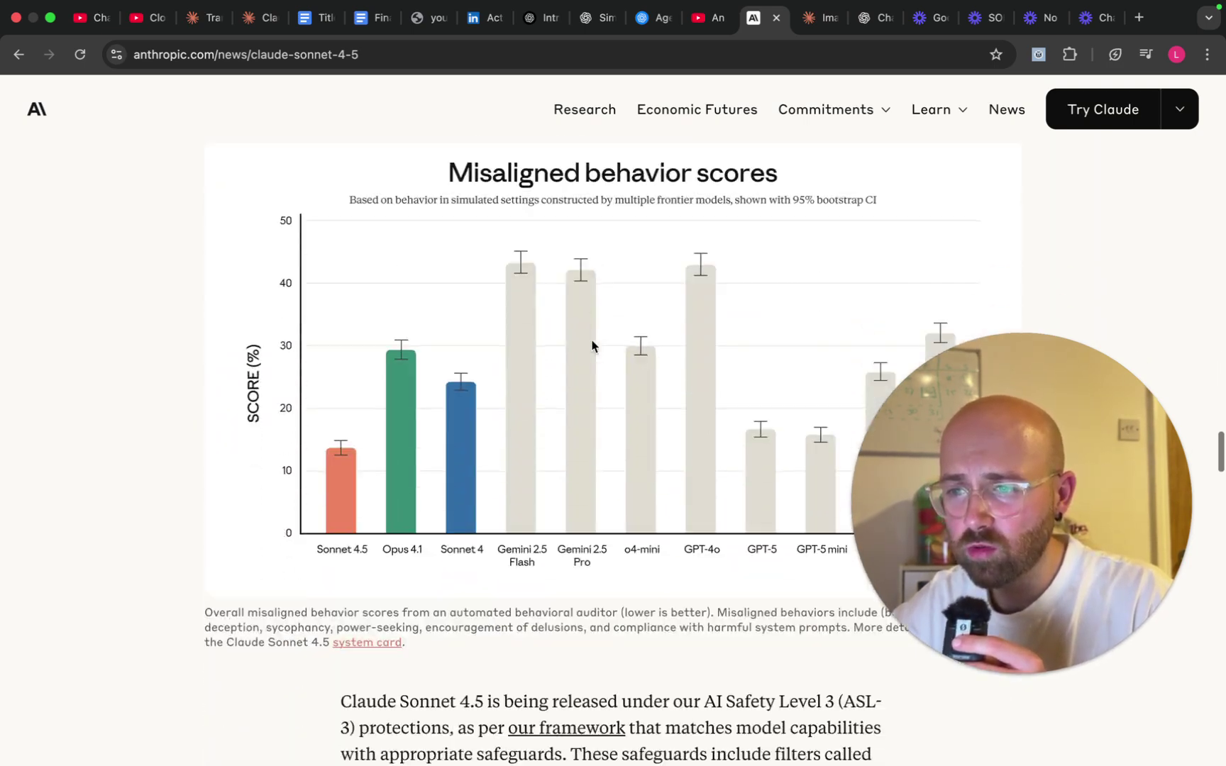
{"action": "scroll", "coordinate": [591, 345], "scroll_direction": "down", "scroll_amount": 20}
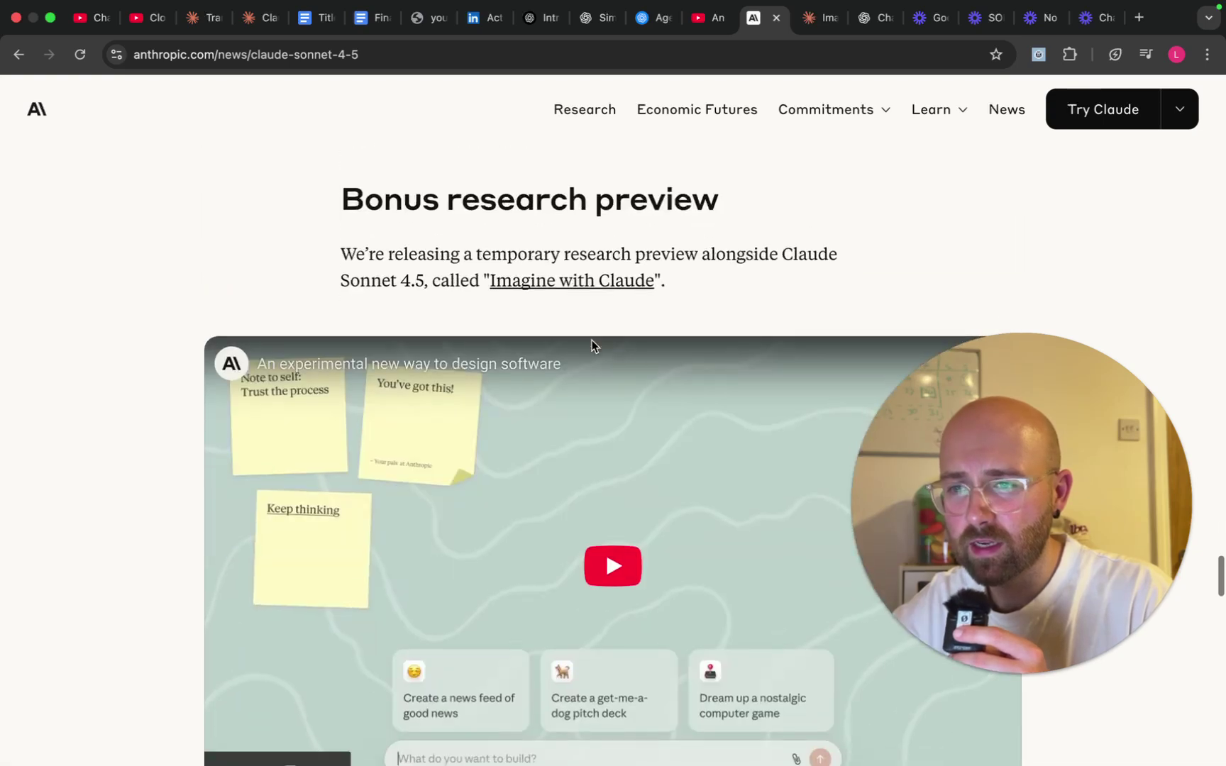
Scroll to the Bonus research preview section and highlight the experiment description.
{"action": "scroll", "coordinate": [591, 341], "scroll_direction": "up", "scroll_amount": 10}
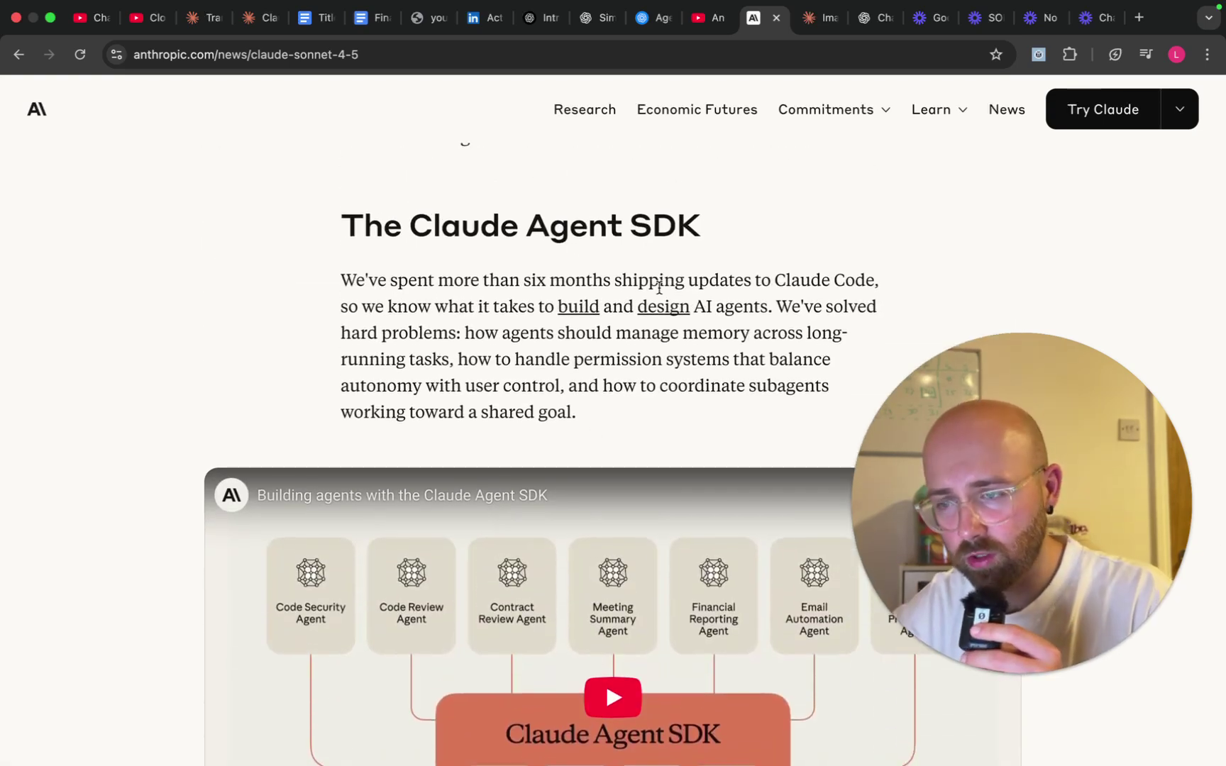
{"action": "scroll", "coordinate": [659, 287], "scroll_direction": "down", "scroll_amount": 10}
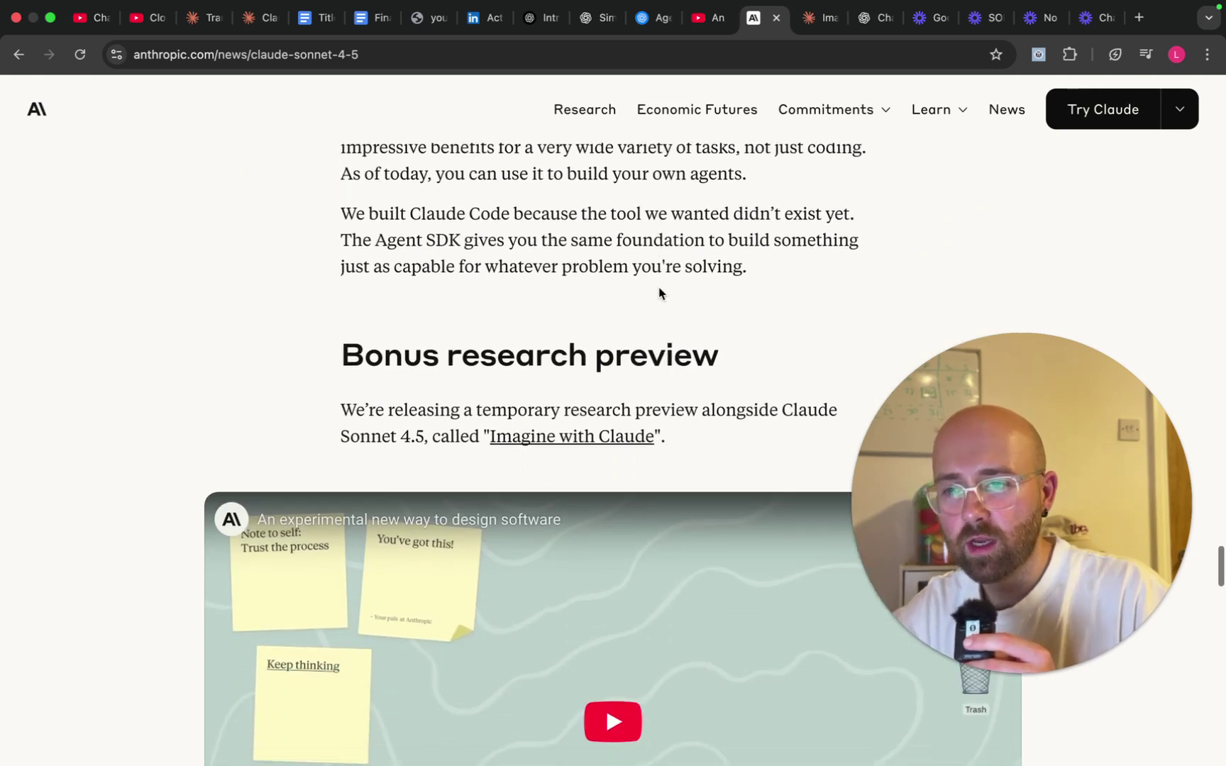
{"action": "scroll", "coordinate": [659, 293], "scroll_direction": "down", "scroll_amount": 4}
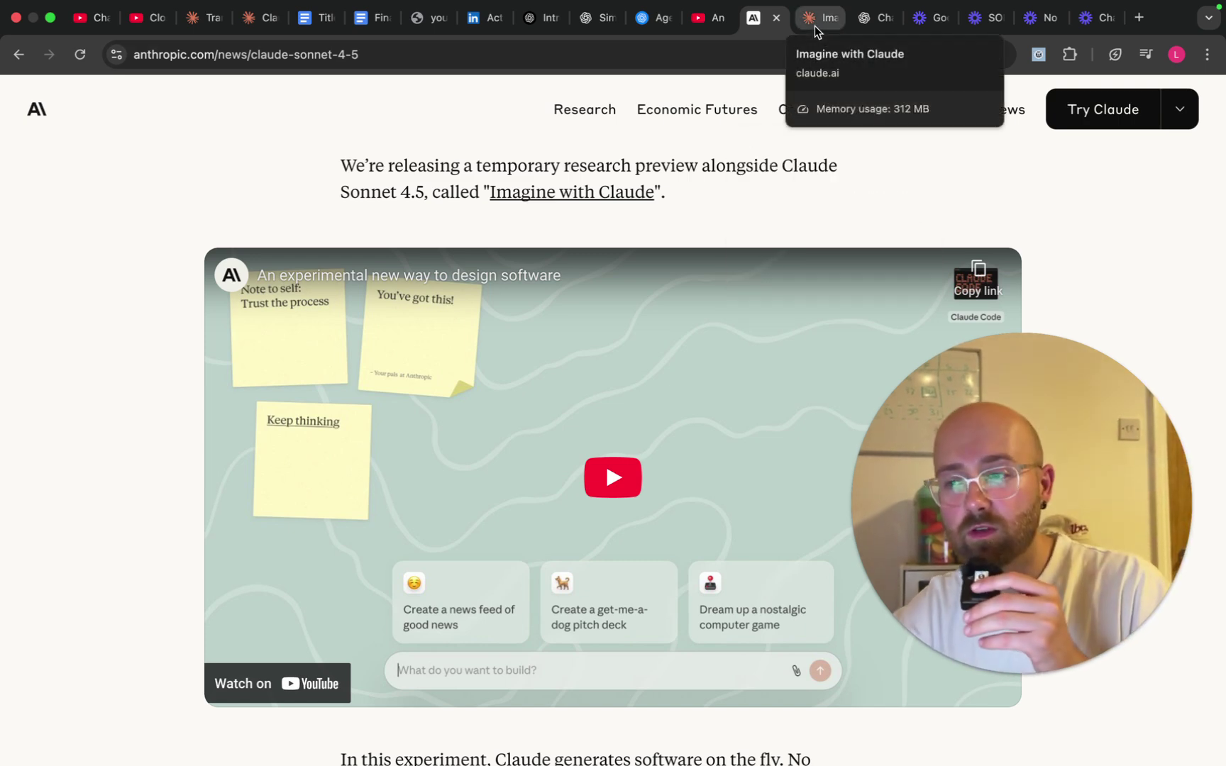
{"action": "scroll", "coordinate": [667, 428], "scroll_direction": "down", "scroll_amount": 6}
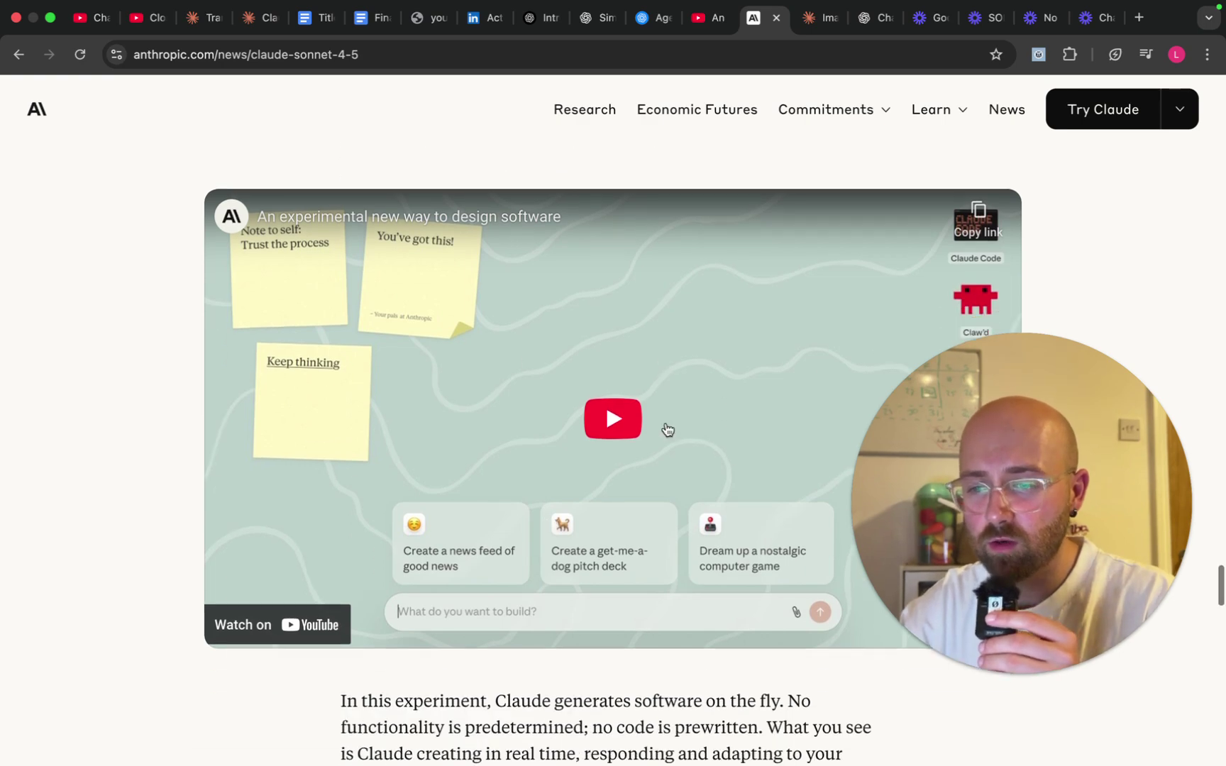
{"action": "scroll", "coordinate": [667, 429], "scroll_direction": "down", "scroll_amount": 2}
{"action": "scroll", "coordinate": [667, 428], "scroll_direction": "up", "scroll_amount": 8}
{"action": "scroll", "coordinate": [667, 428], "scroll_direction": "down", "scroll_amount": 6}
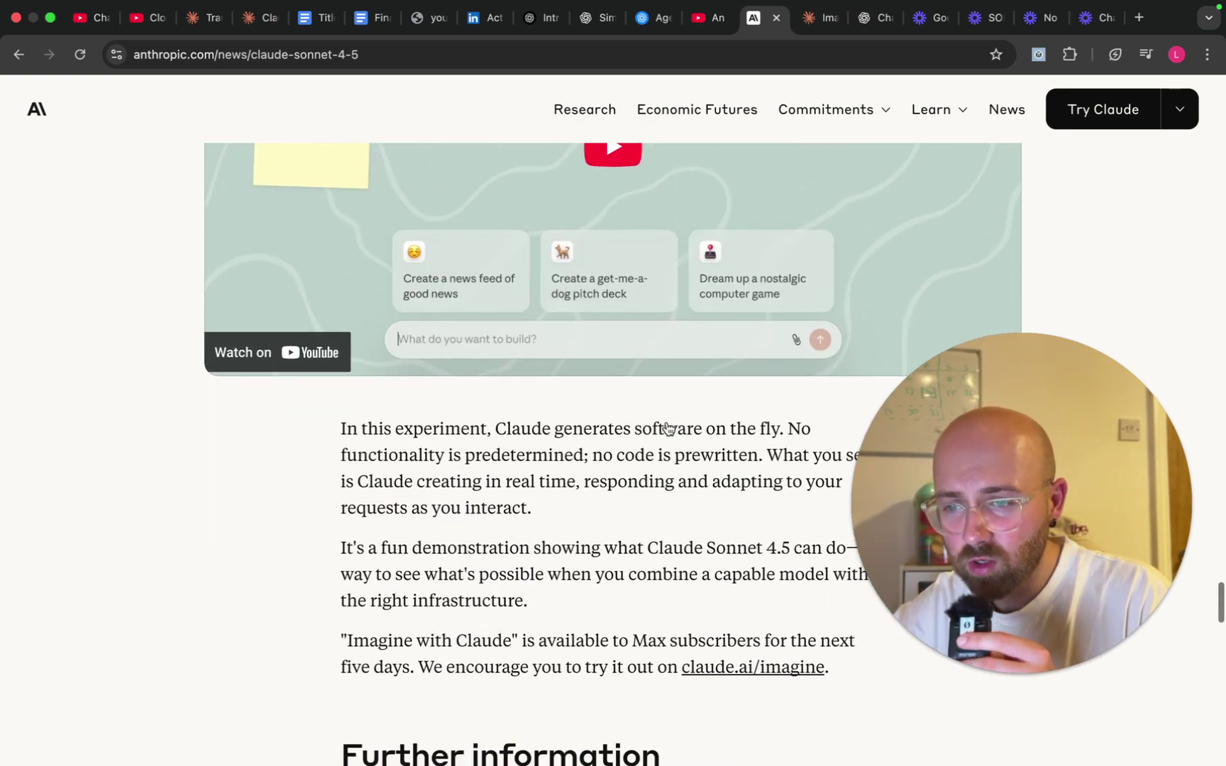
{"action": "scroll", "coordinate": [667, 429], "scroll_direction": "down", "scroll_amount": 1}
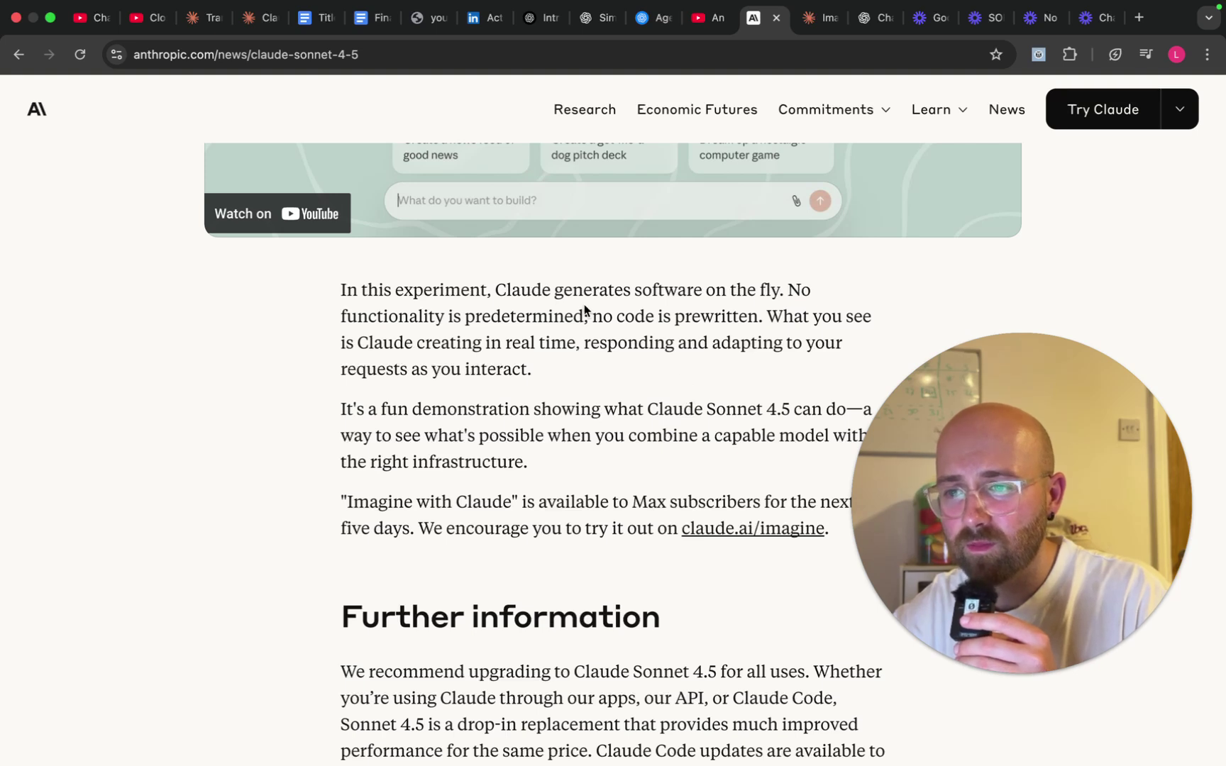
{"action": "left_click_drag", "start_coordinate": [500, 290], "coordinate": [619, 430]}
{"action": "scroll", "coordinate": [618, 431], "scroll_direction": "down", "scroll_amount": 1}
Clear the highlighted text and start playing the Imagine with Claude demo video.
{"action": "left_click", "coordinate": [619, 432]}
{"action": "scroll", "coordinate": [619, 431], "scroll_direction": "up", "scroll_amount": 10}
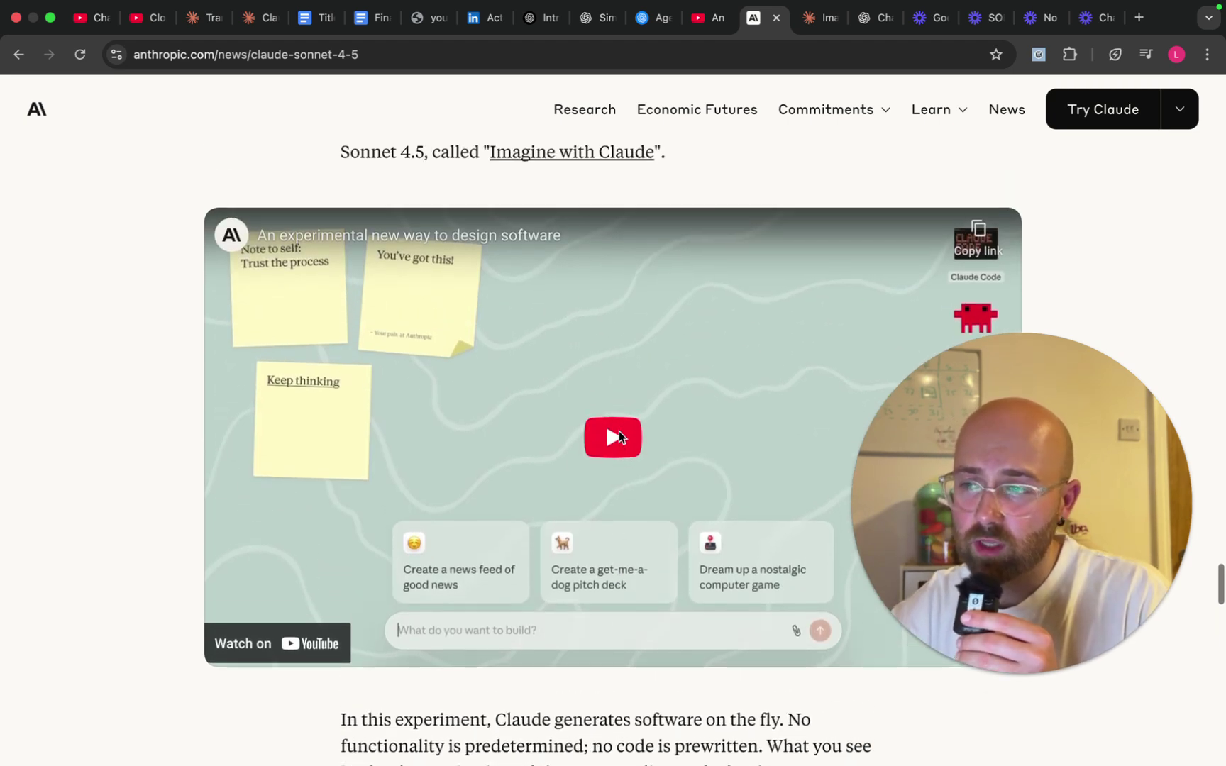
{"action": "left_click", "coordinate": [662, 386]}
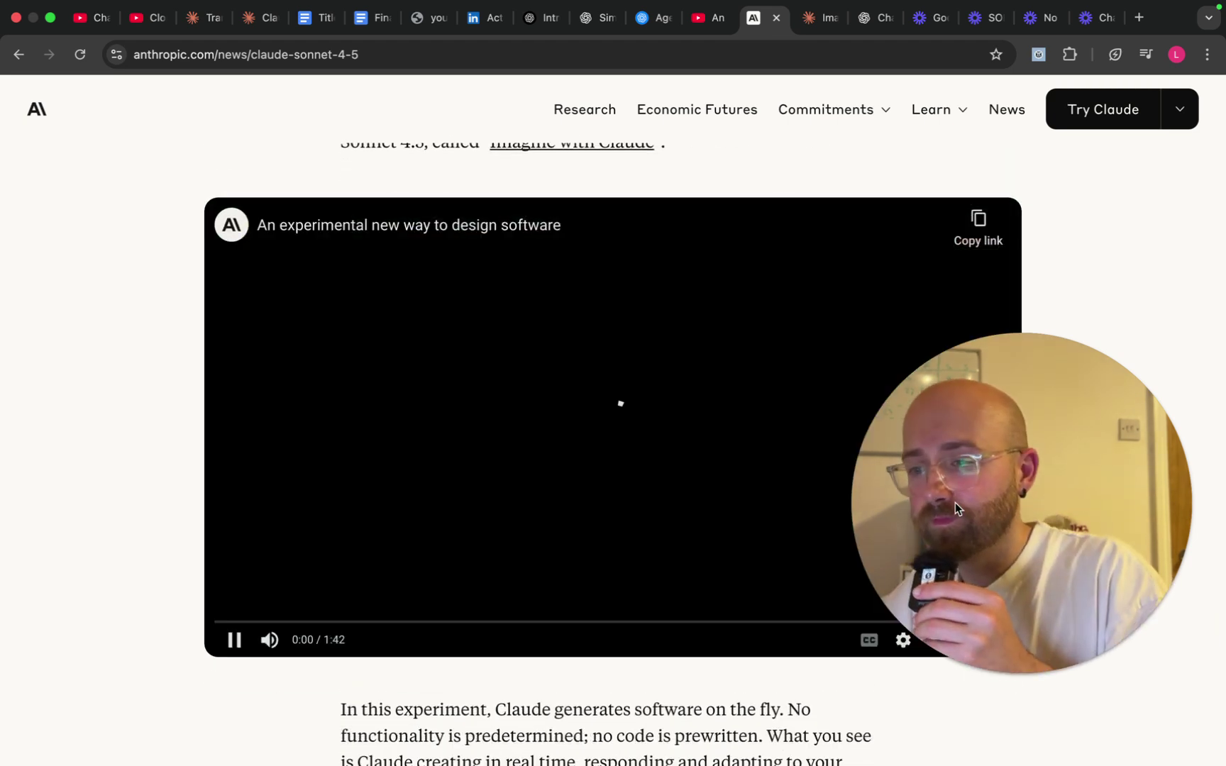
{"action": "left_click_drag", "start_coordinate": [955, 501], "coordinate": [975, 331]}
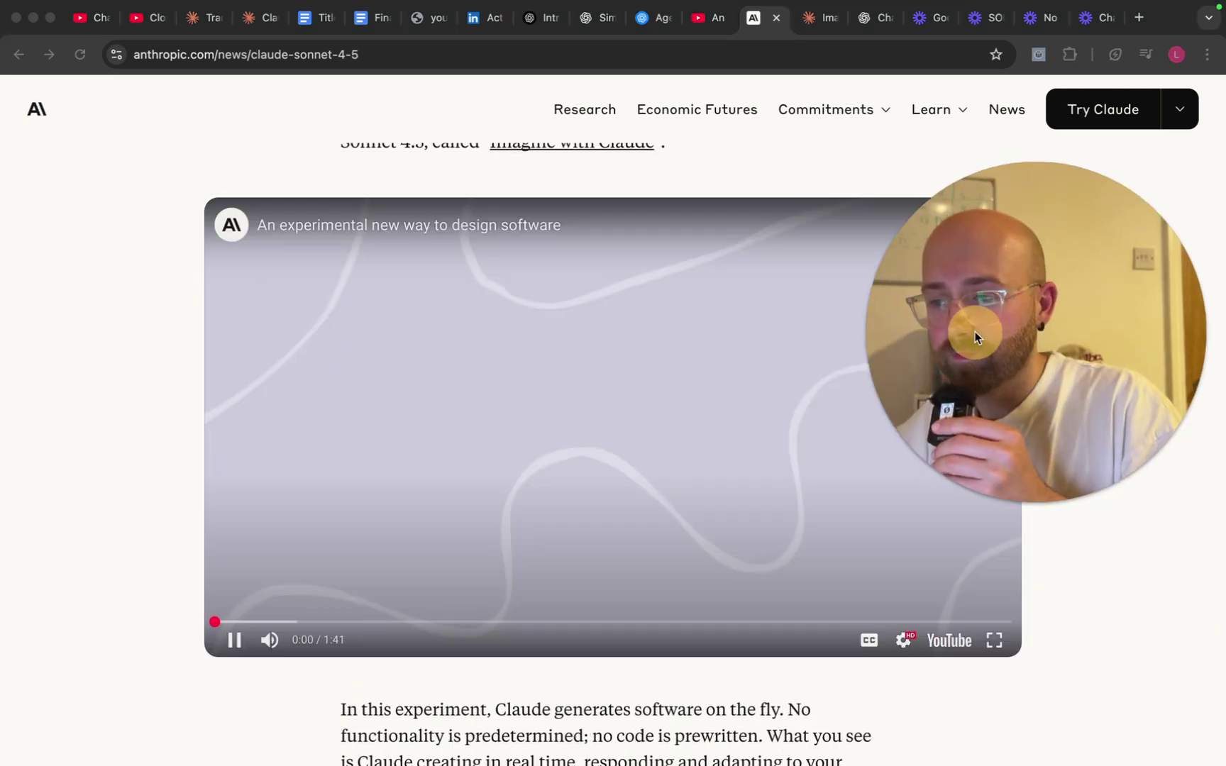
Watch the demo full screen at lower volume, pausing and resuming it once.
{"action": "left_click", "coordinate": [995, 635]}
{"action": "left_click_drag", "start_coordinate": [1006, 409], "coordinate": [996, 613]}
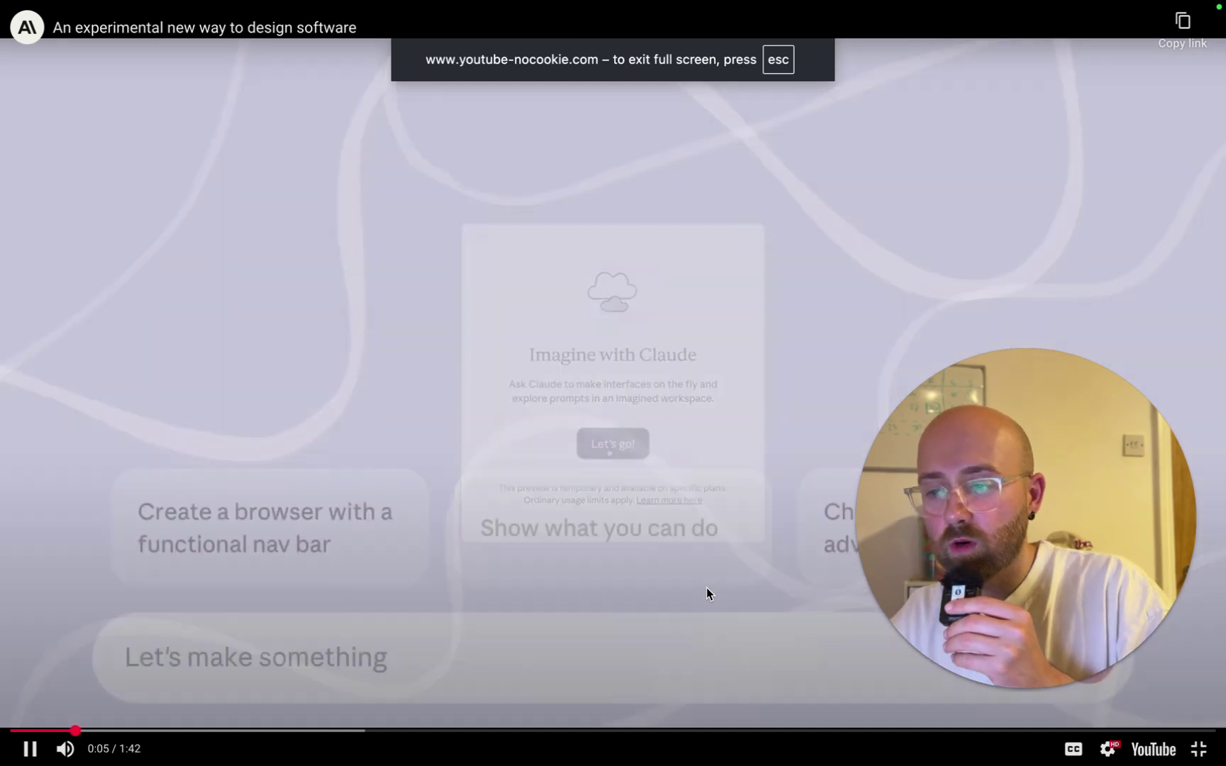
{"action": "key", "text": "XF86AudioRaiseVolume"}
{"action": "key", "text": "XF86AudioLowerVolume"}
{"action": "key", "text": "XF86AudioLowerVolume"}
{"action": "key", "text": "XF86AudioLowerVolume"}
{"action": "key", "text": "XF86AudioLowerVolume"}
{"action": "key", "text": "XF86AudioLowerVolume"}
{"action": "key", "text": "XF86AudioLowerVolume"}
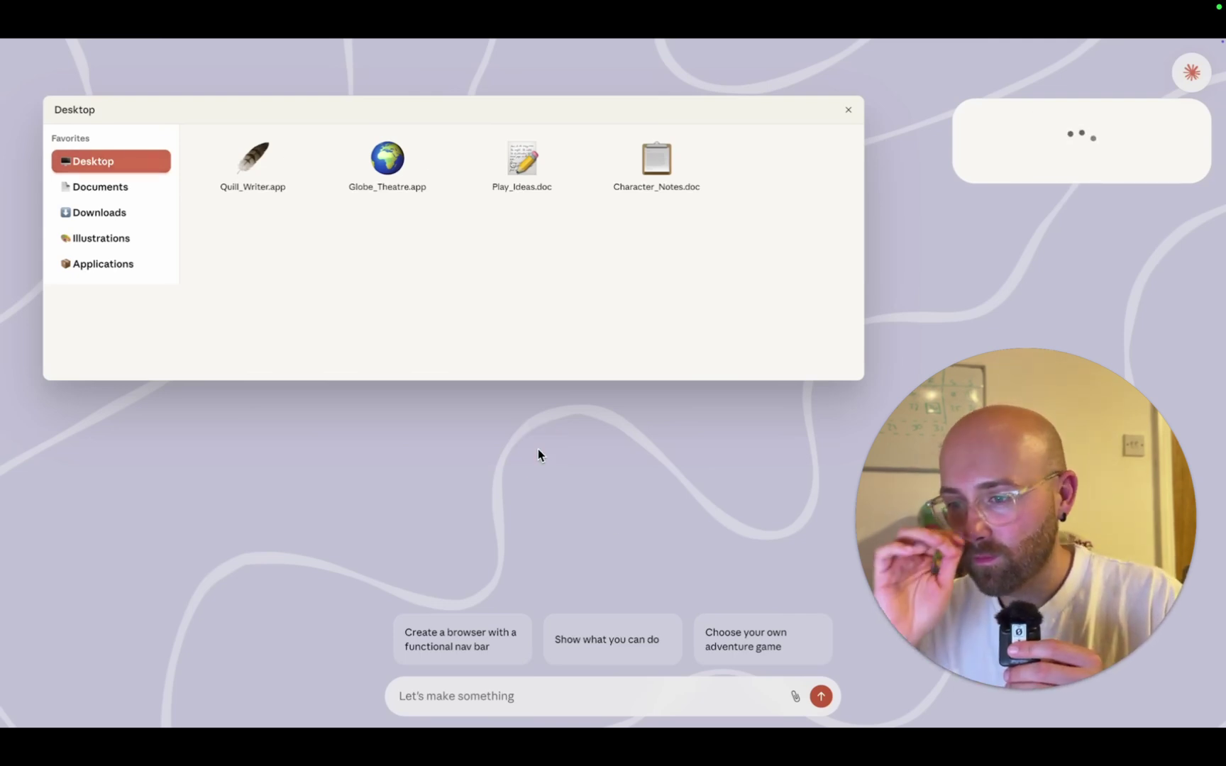
{"action": "left_click", "coordinate": [547, 400]}
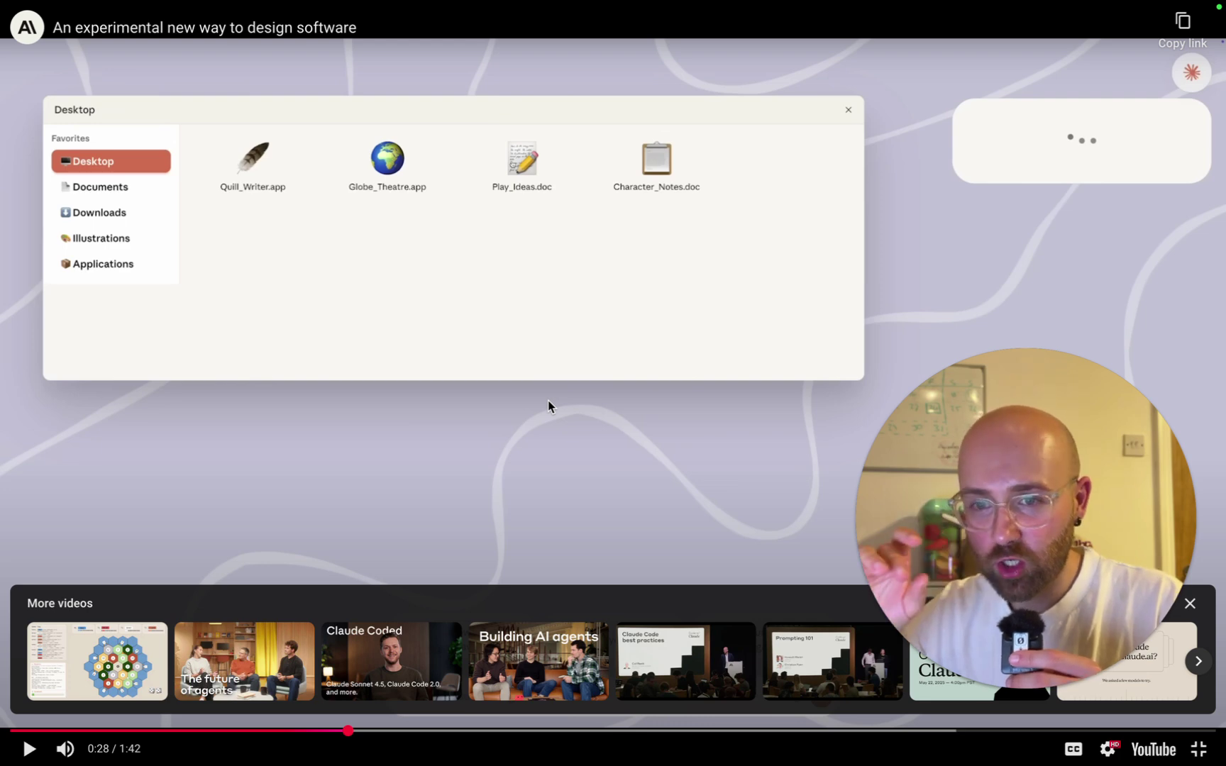
{"action": "left_click", "coordinate": [393, 326]}
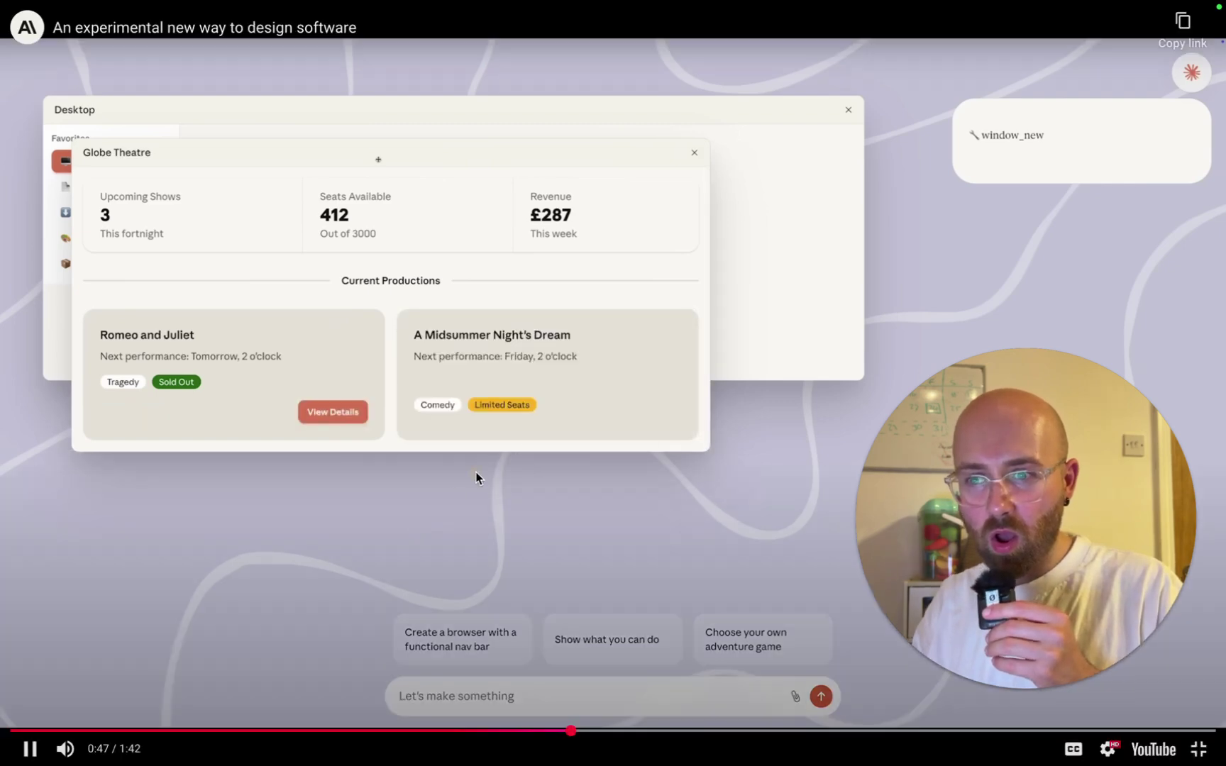
Pause on the Globe Theatre dashboard, resume, then pause at 1:01 on the Romeo and Juliet details.
{"action": "left_click", "coordinate": [476, 476]}
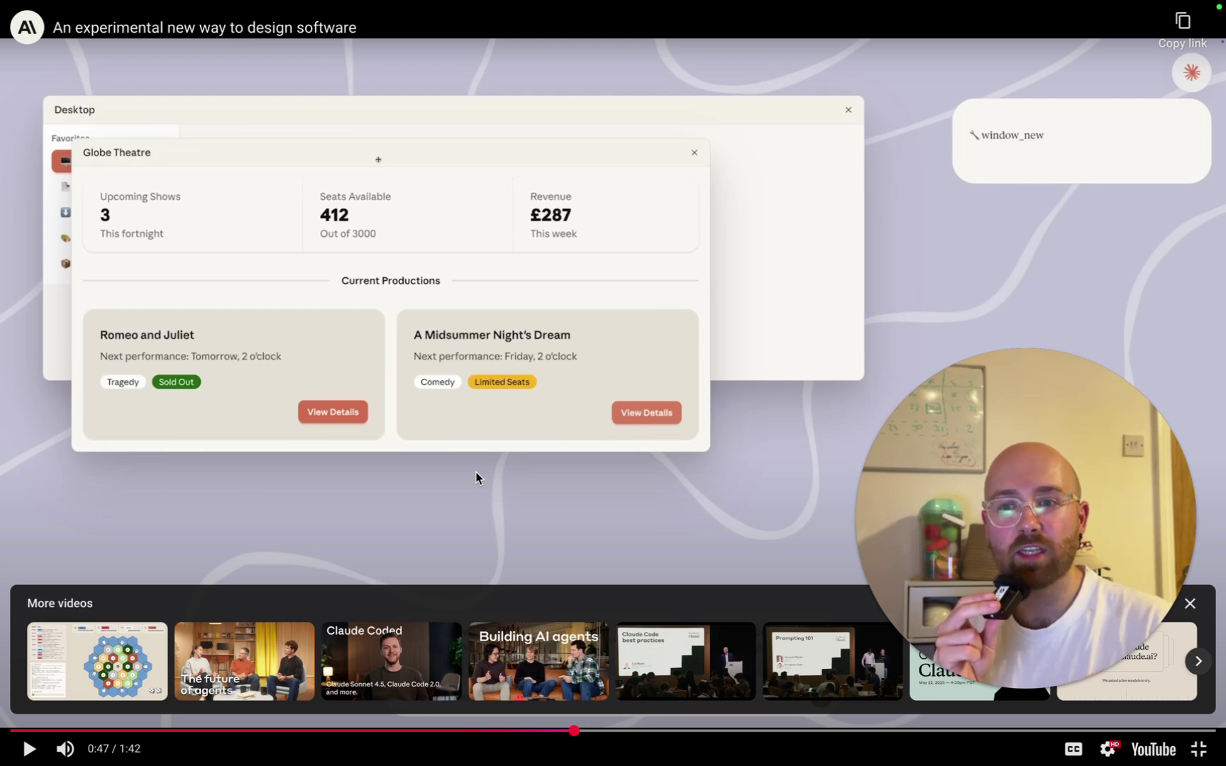
{"action": "left_click", "coordinate": [683, 490]}
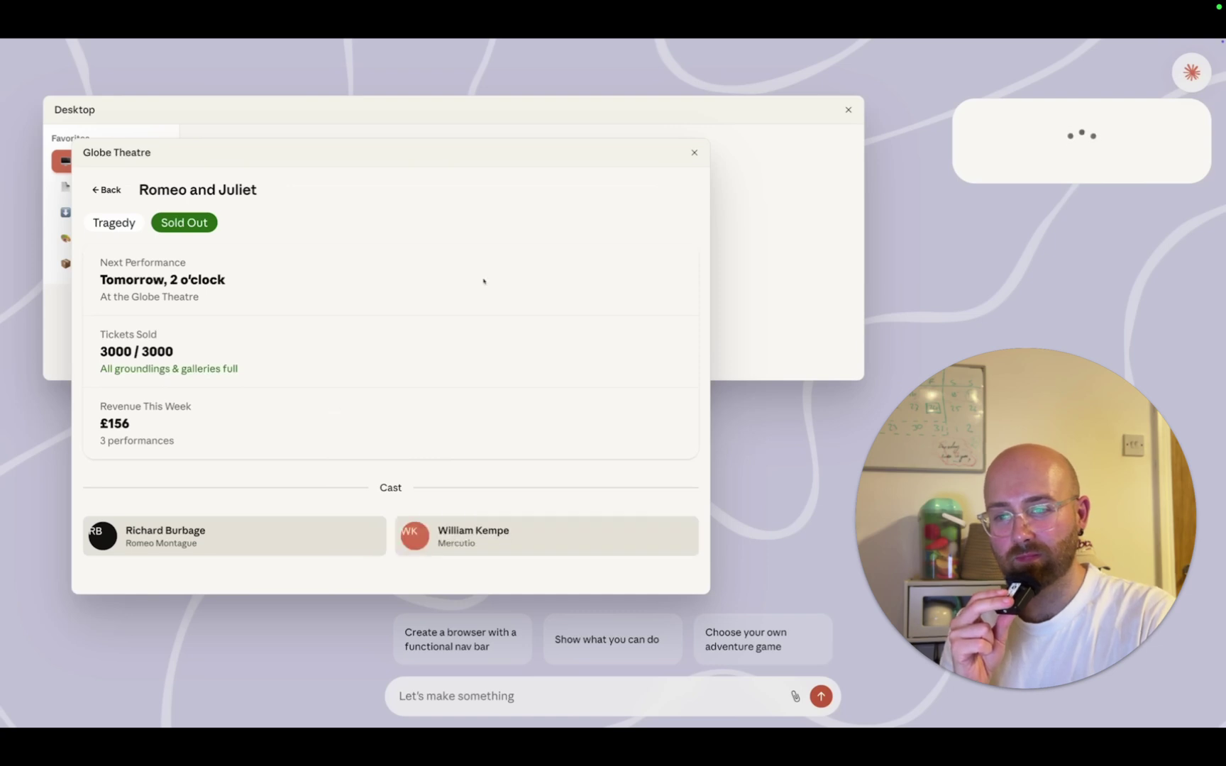
{"action": "left_click", "coordinate": [737, 471]}
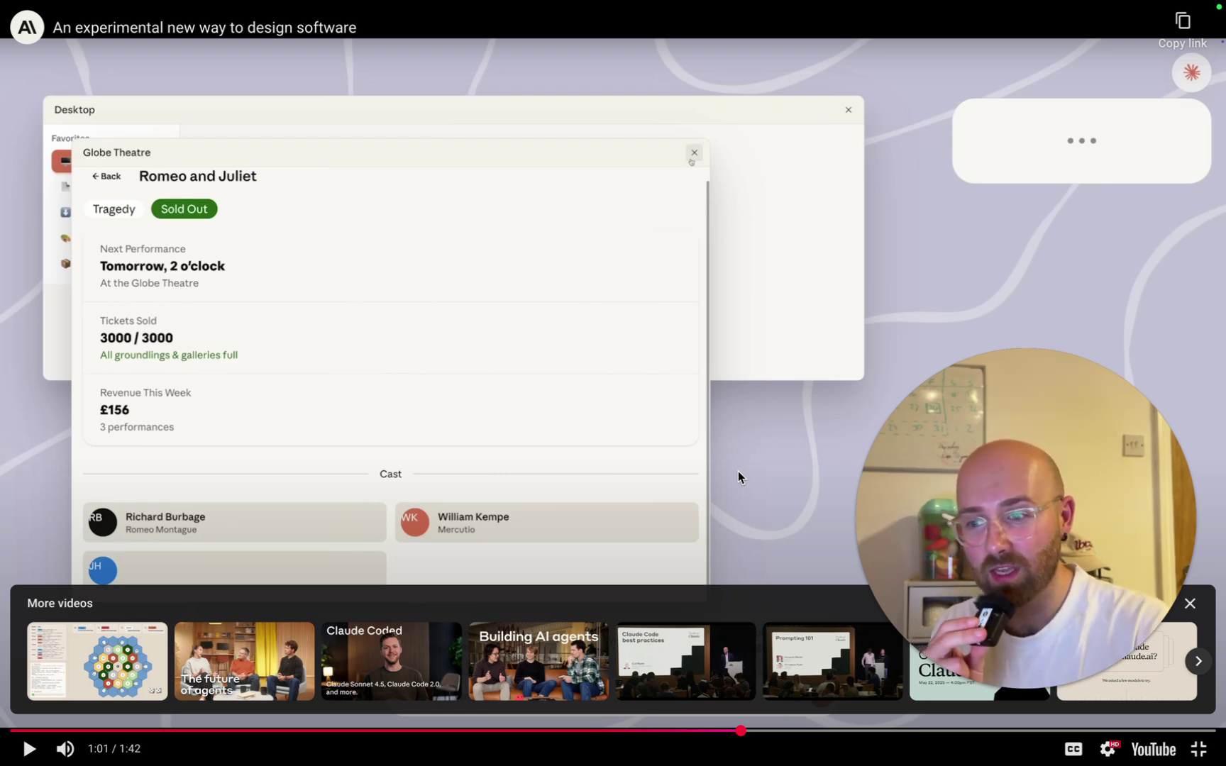
Resume the demo and pause it at 1:36 of 1:42 on the Claude end card.
{"action": "left_click", "coordinate": [738, 471]}
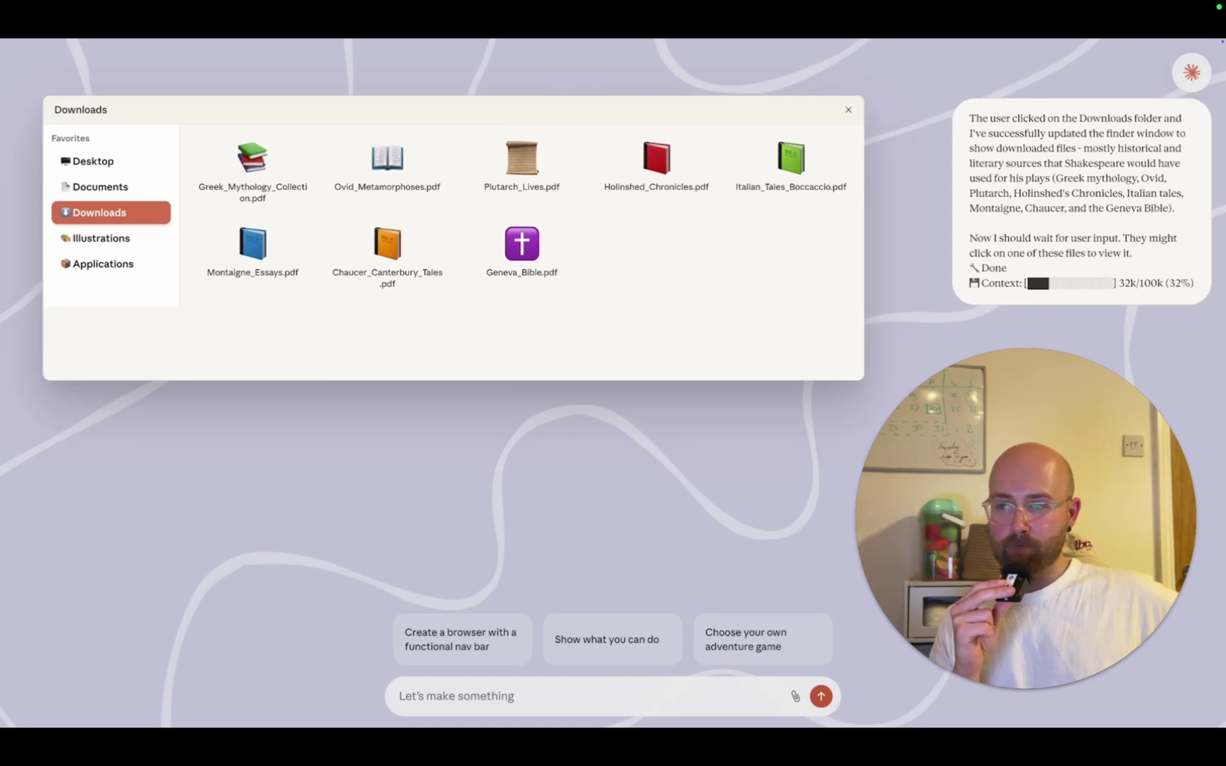
{"action": "mouse_move", "coordinate": [726, 470]}
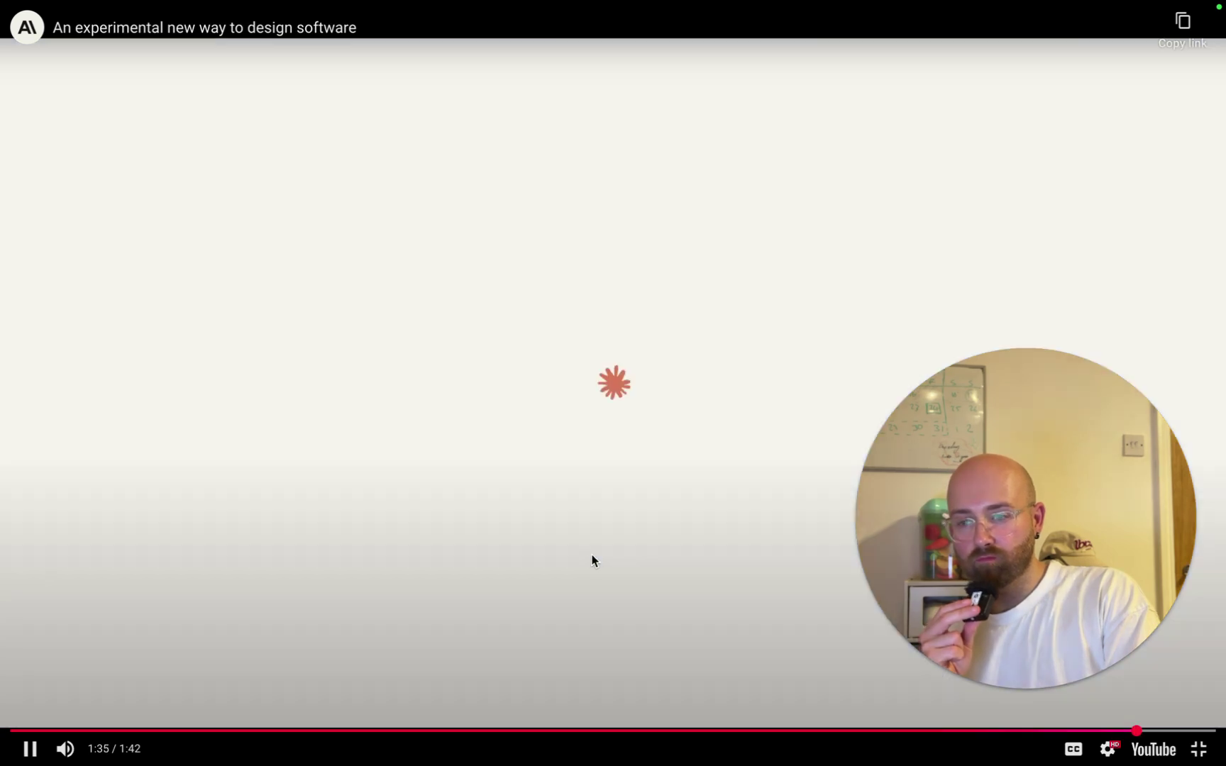
{"action": "left_click", "coordinate": [596, 556]}
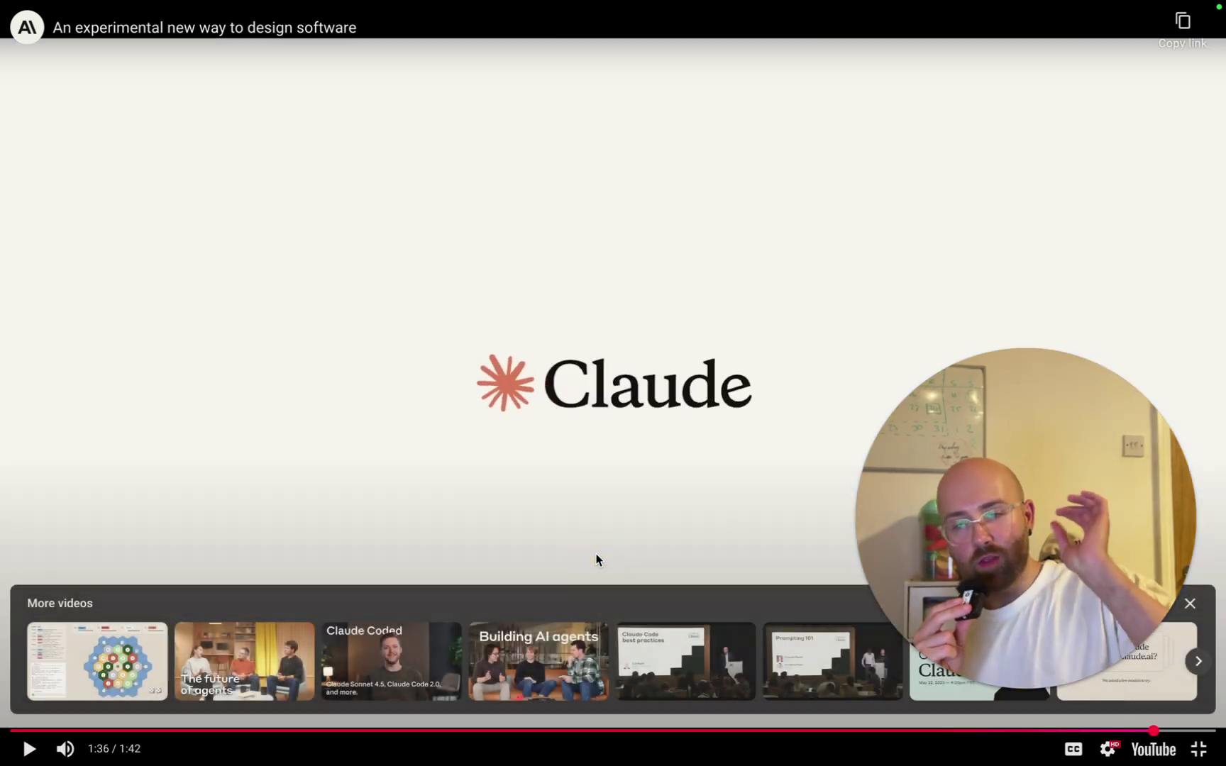
Exit full-screen playback and return to the claude.ai/imagine tab.
{"action": "key", "text": "Escape"}
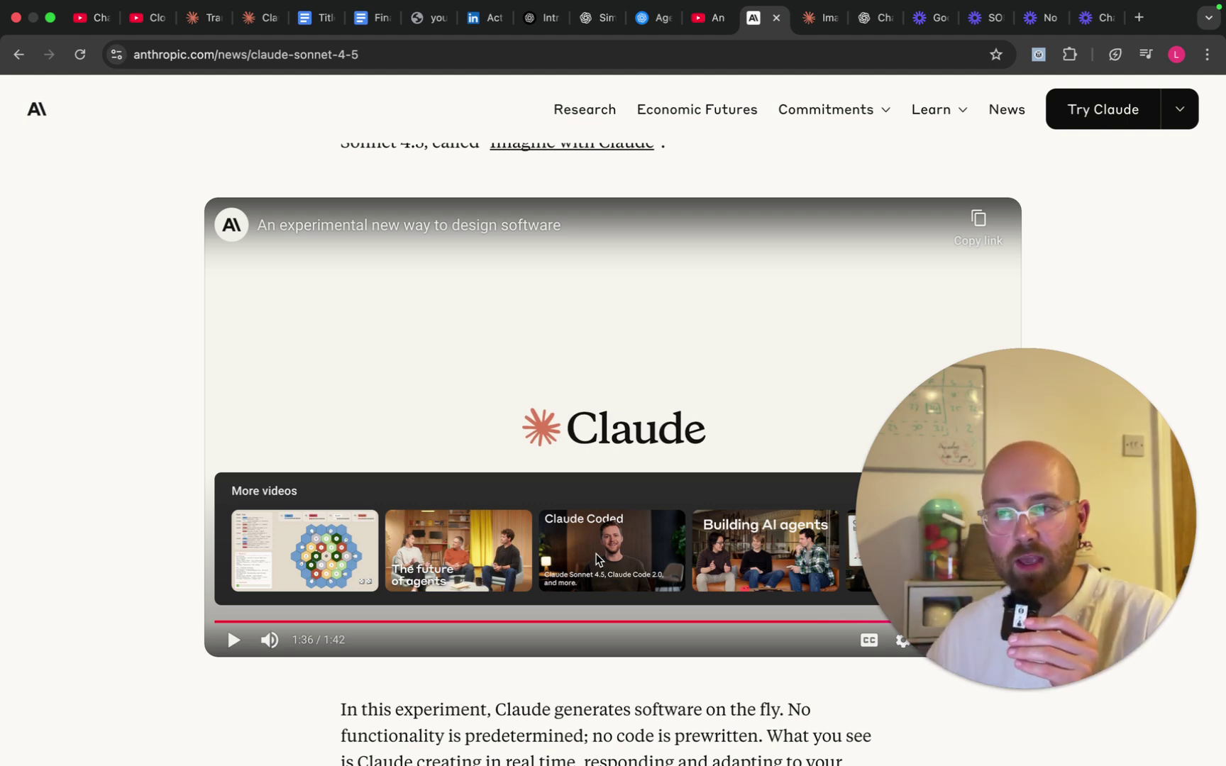
{"action": "left_click", "coordinate": [816, 17]}
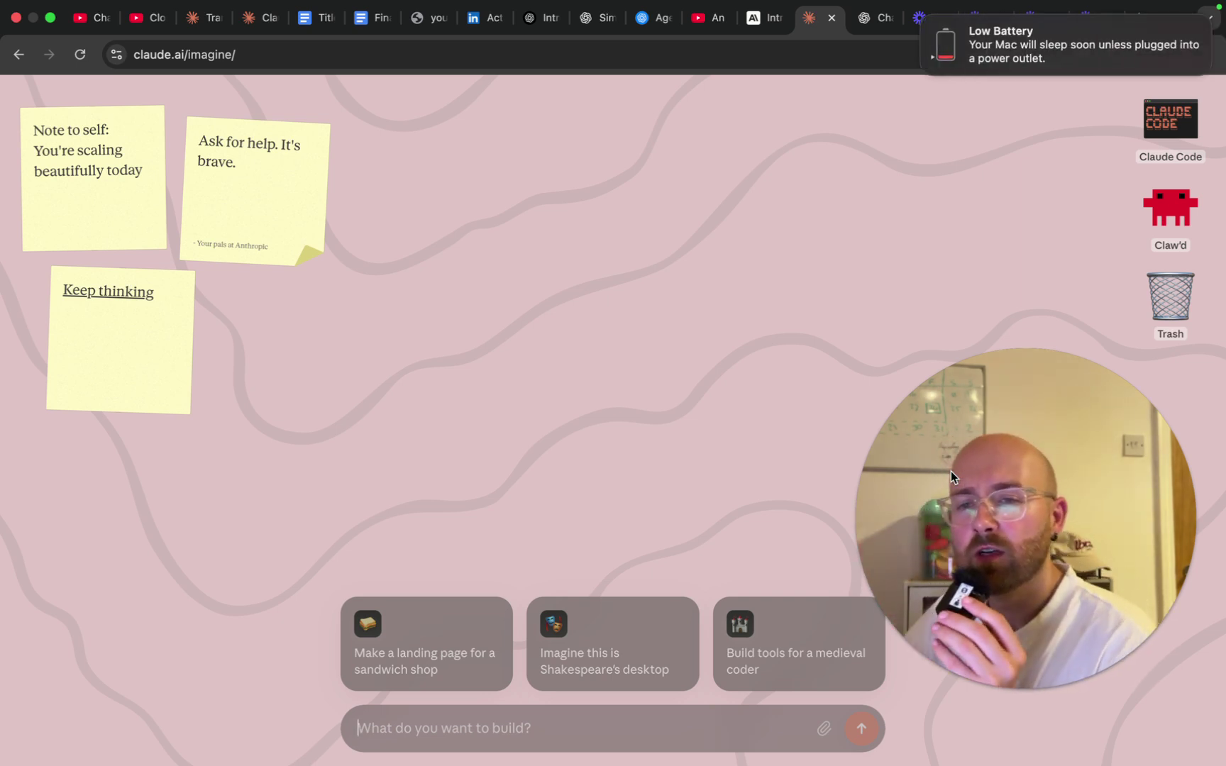
Dismiss the Low Battery notice and send the prompt 'imagine this is steve jobs desktop'.
{"action": "left_click", "coordinate": [921, 18]}
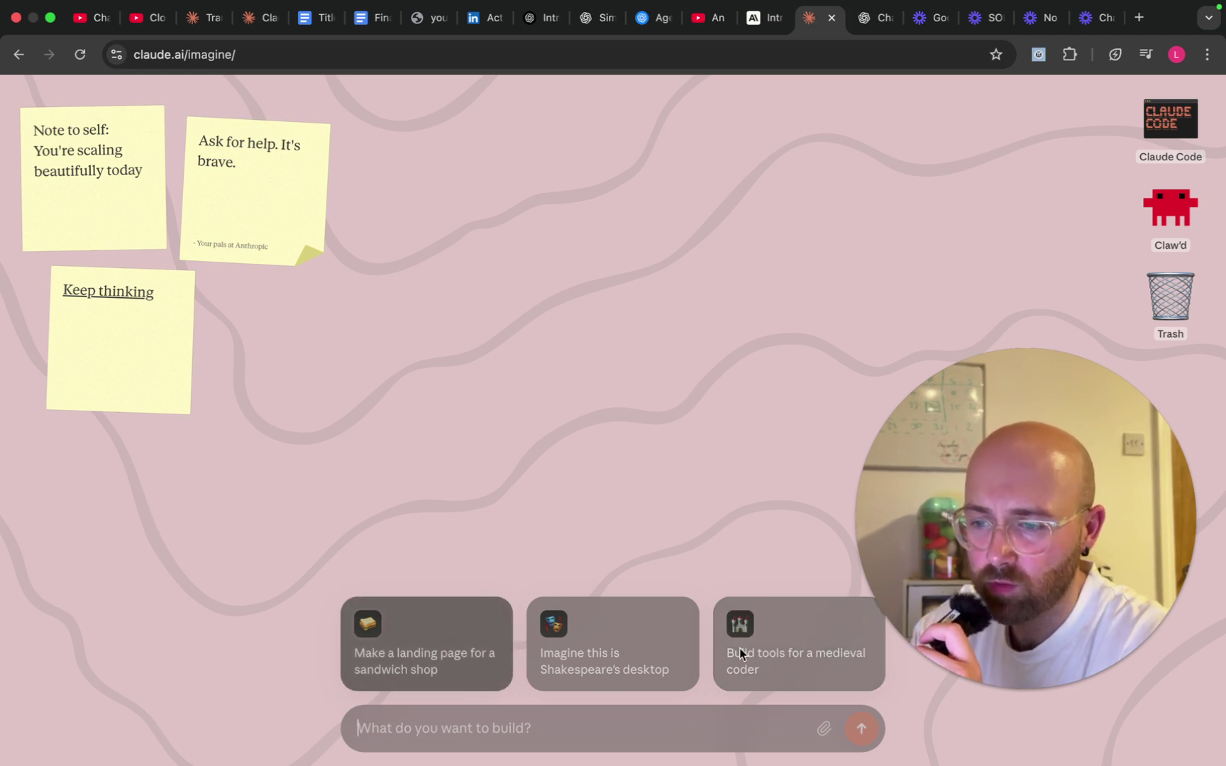
{"action": "left_click", "coordinate": [560, 738]}
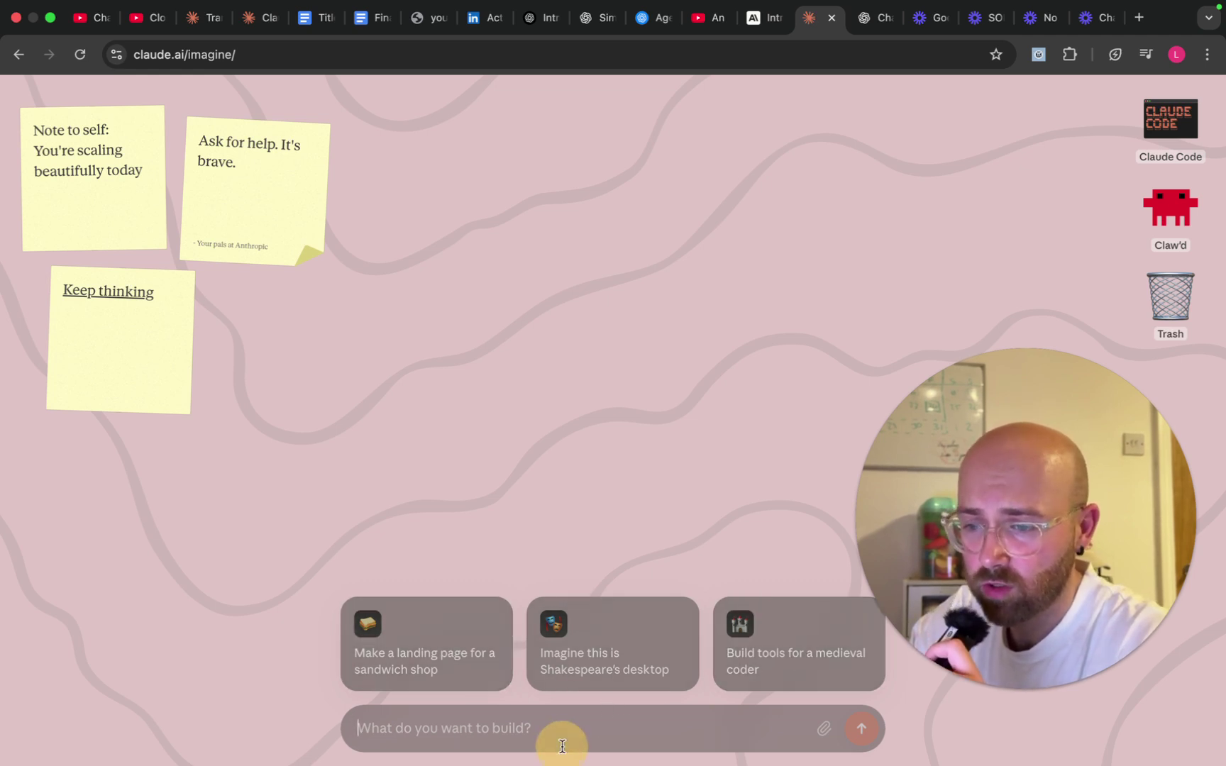
{"action": "type", "text": "imagin"}
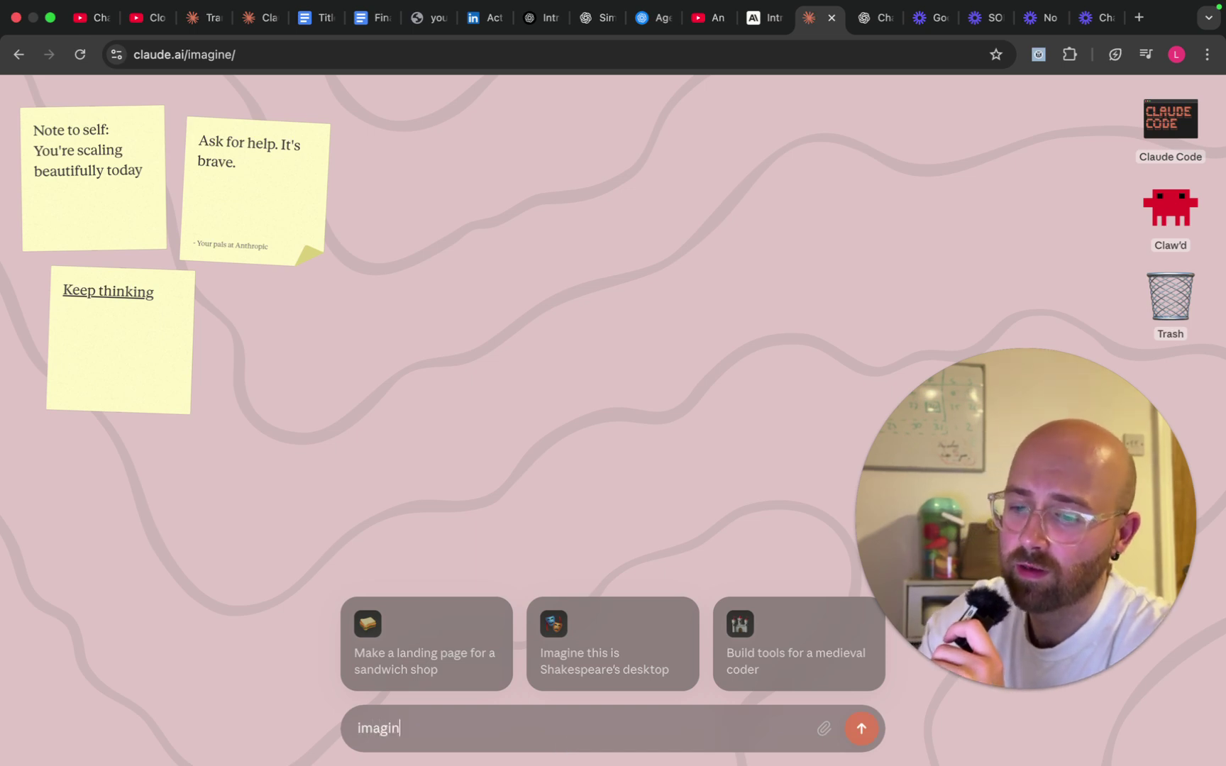
{"action": "type", "text": "e this is"}
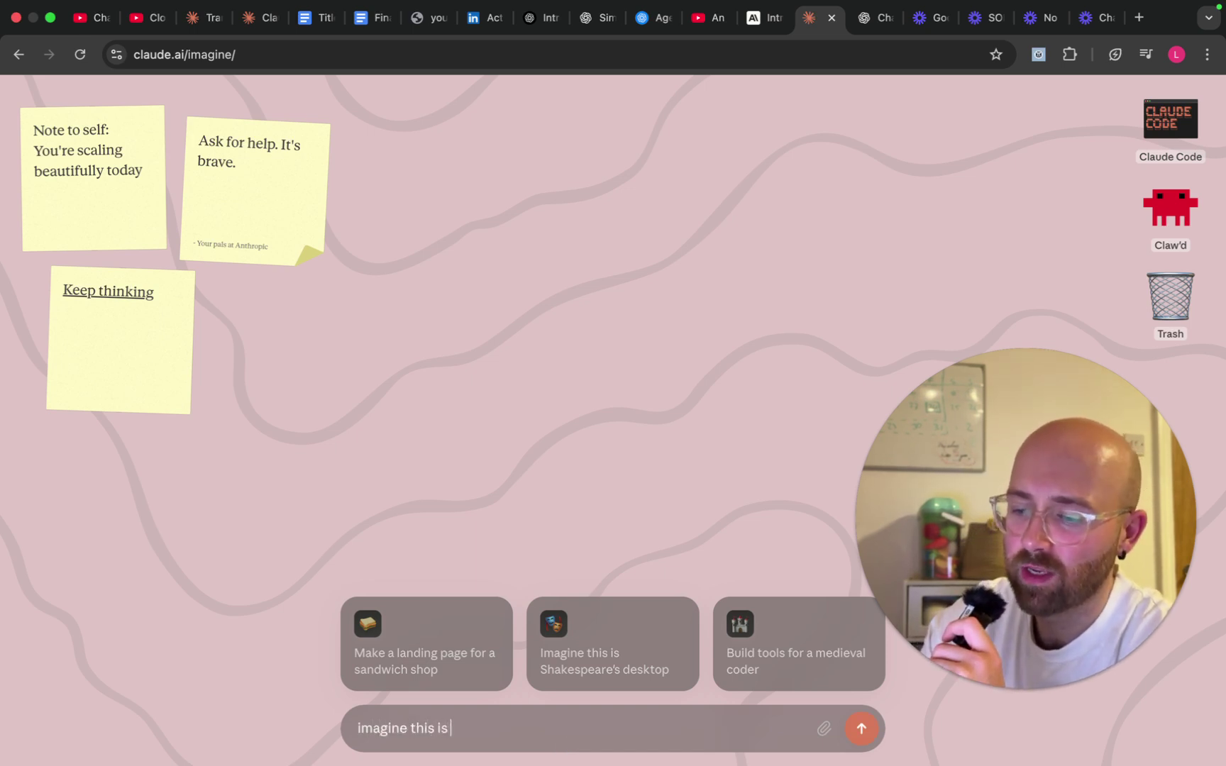
{"action": "type", "text": " steve "}
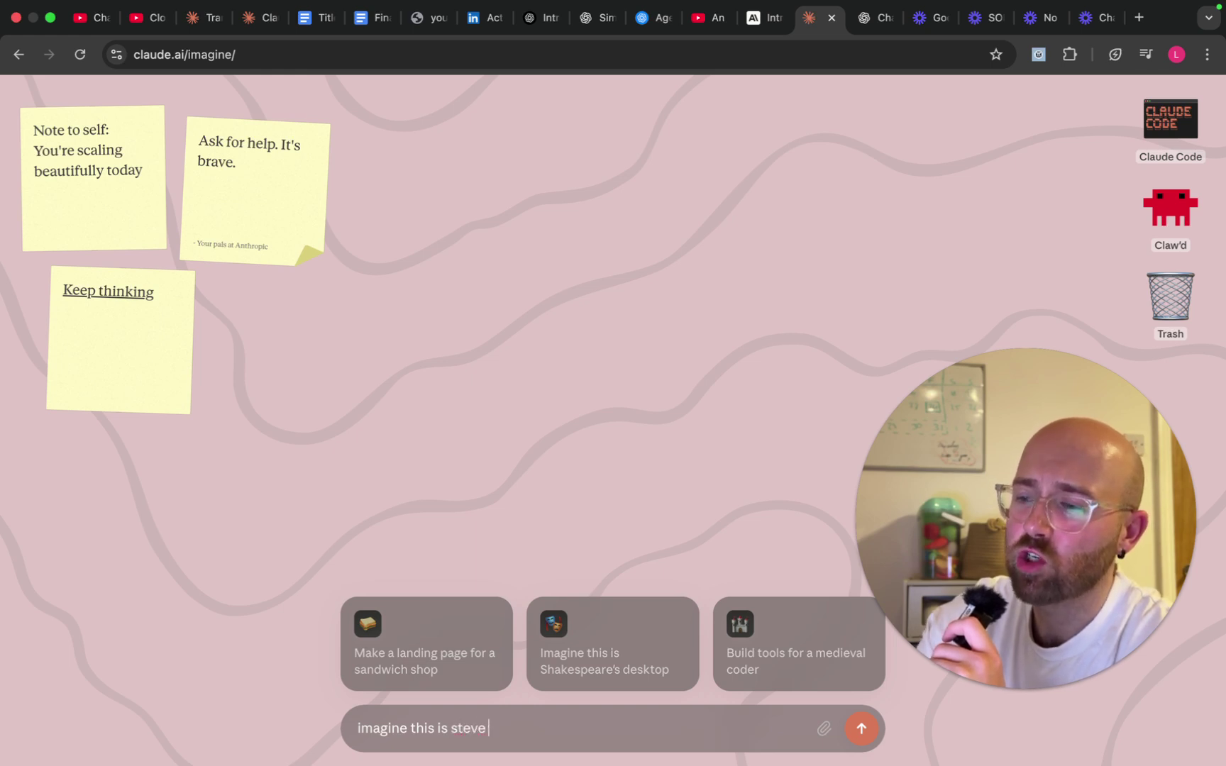
{"action": "type", "text": "jobs desktop"}
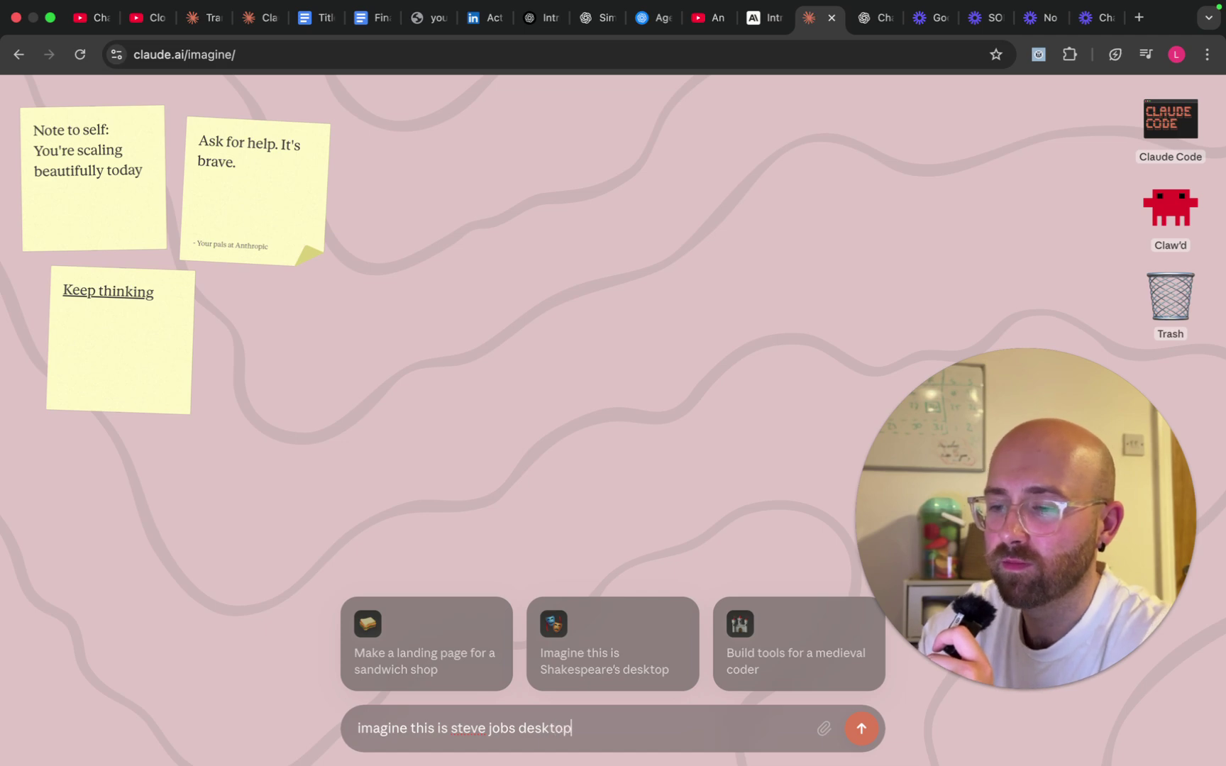
{"action": "key", "text": "Return"}
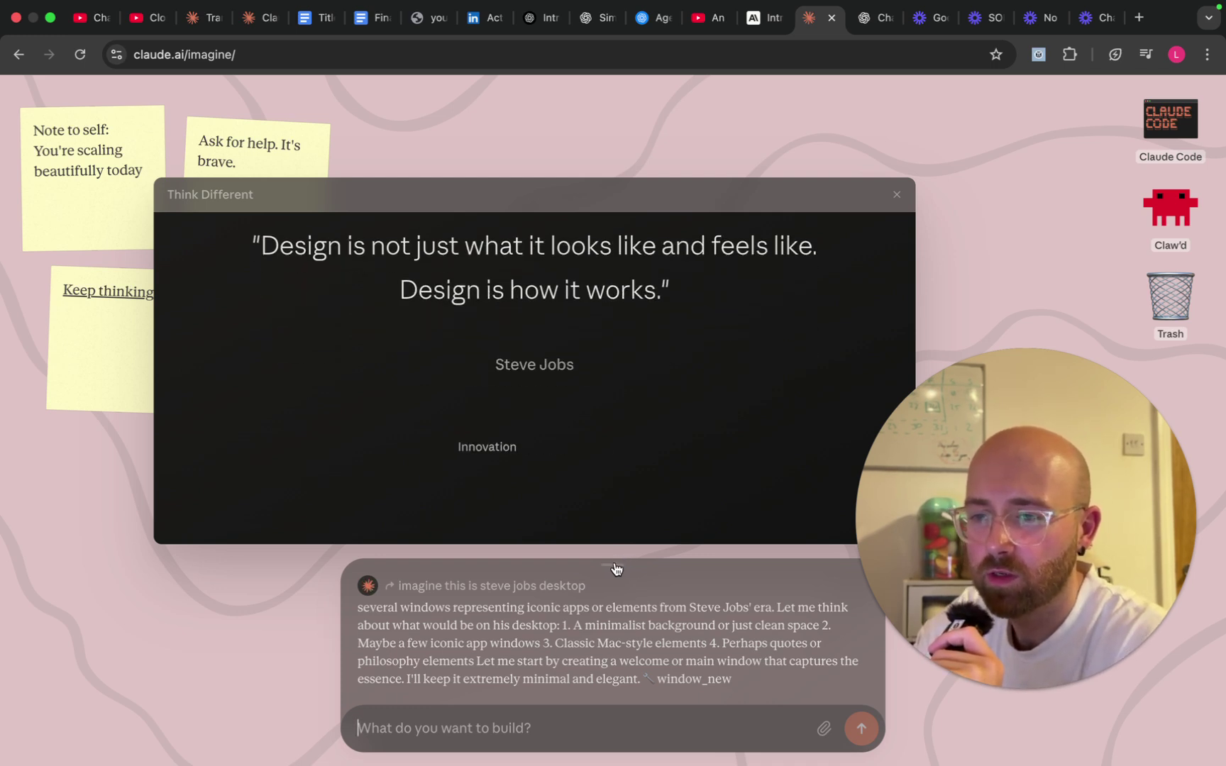
Collapse the response log, place Think Different top-left and overlap One More Thing onto it.
{"action": "left_click_drag", "start_coordinate": [614, 565], "coordinate": [611, 612]}
{"action": "left_click", "coordinate": [614, 614]}
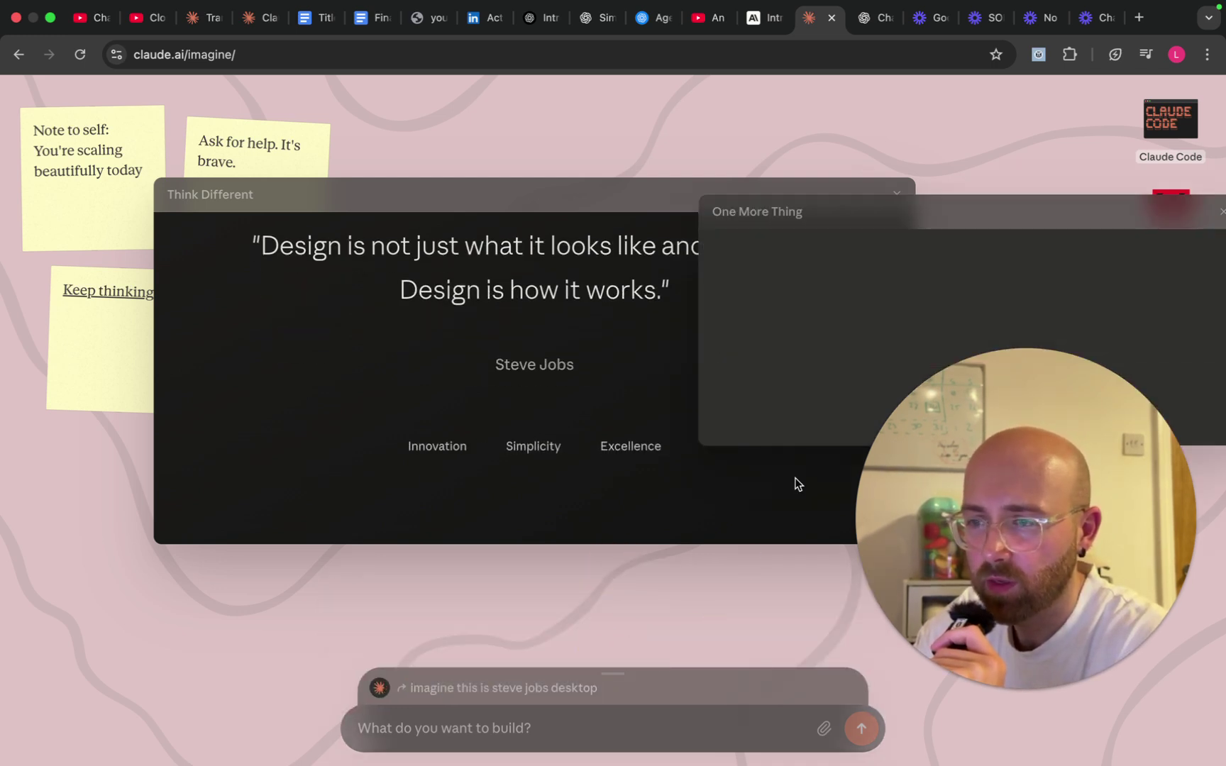
{"action": "left_click", "coordinate": [956, 597]}
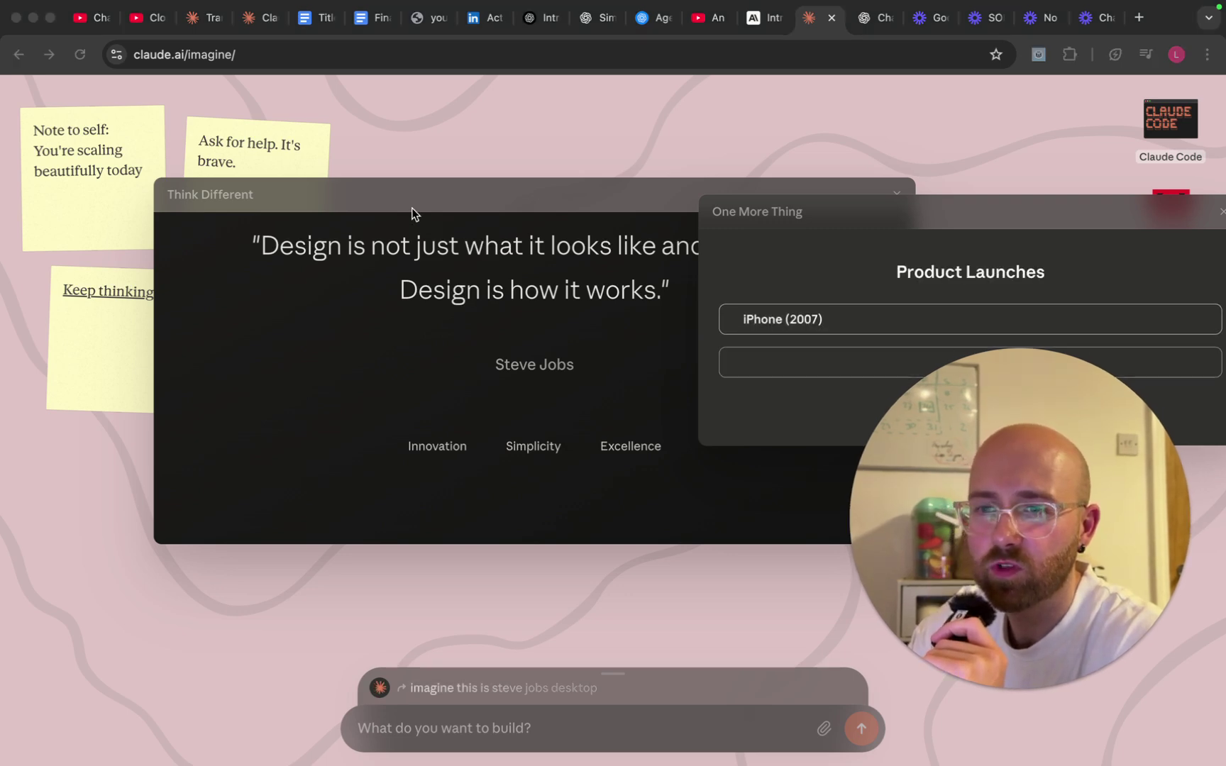
{"action": "left_click", "coordinate": [346, 182]}
{"action": "left_click_drag", "start_coordinate": [317, 186], "coordinate": [164, 92]}
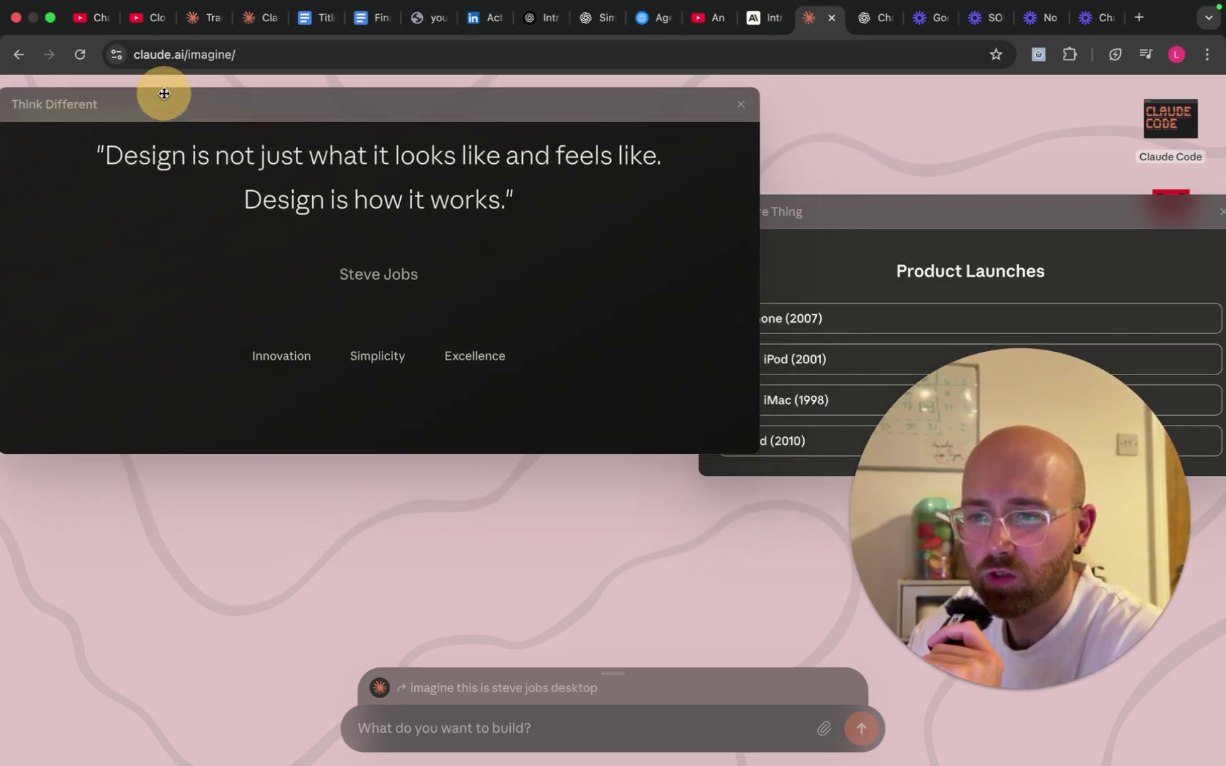
{"action": "left_click_drag", "start_coordinate": [334, 103], "coordinate": [388, 100]}
{"action": "left_click", "coordinate": [874, 208]}
{"action": "left_click_drag", "start_coordinate": [874, 209], "coordinate": [840, 205]}
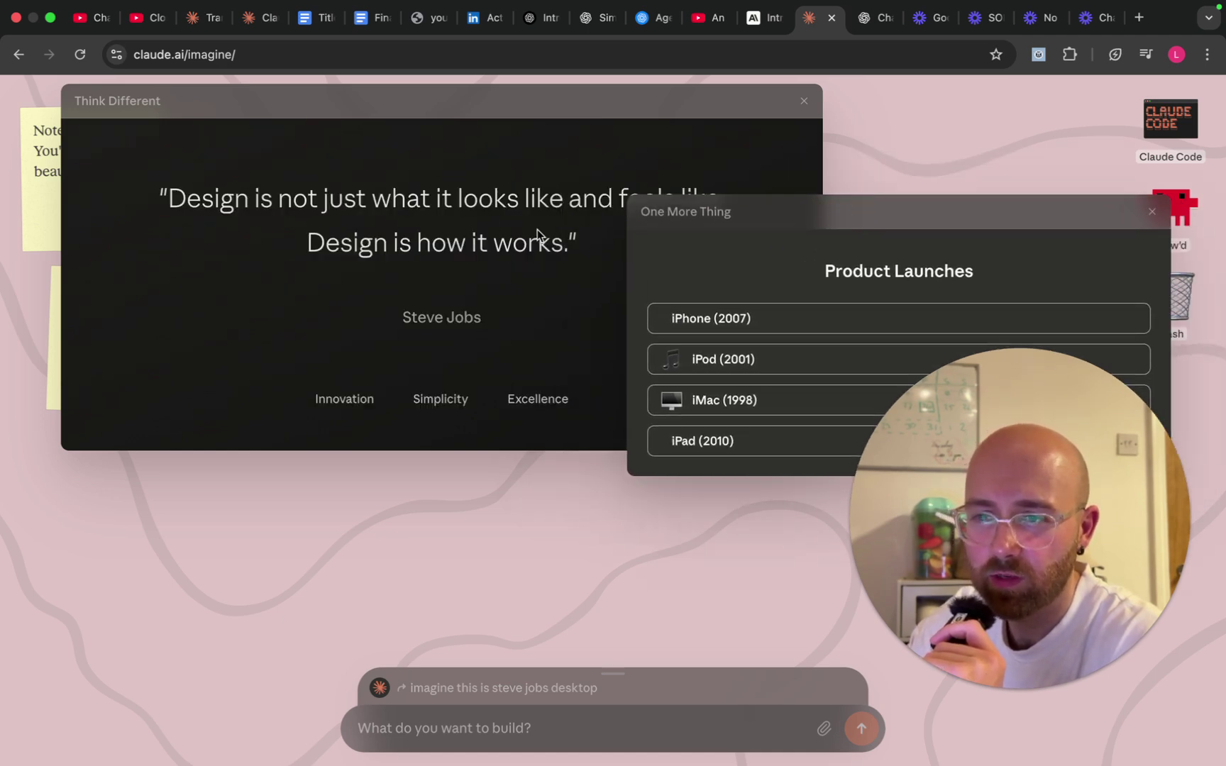
Expand the response log, select its context usage line, then collapse it again.
{"action": "left_click", "coordinate": [605, 683]}
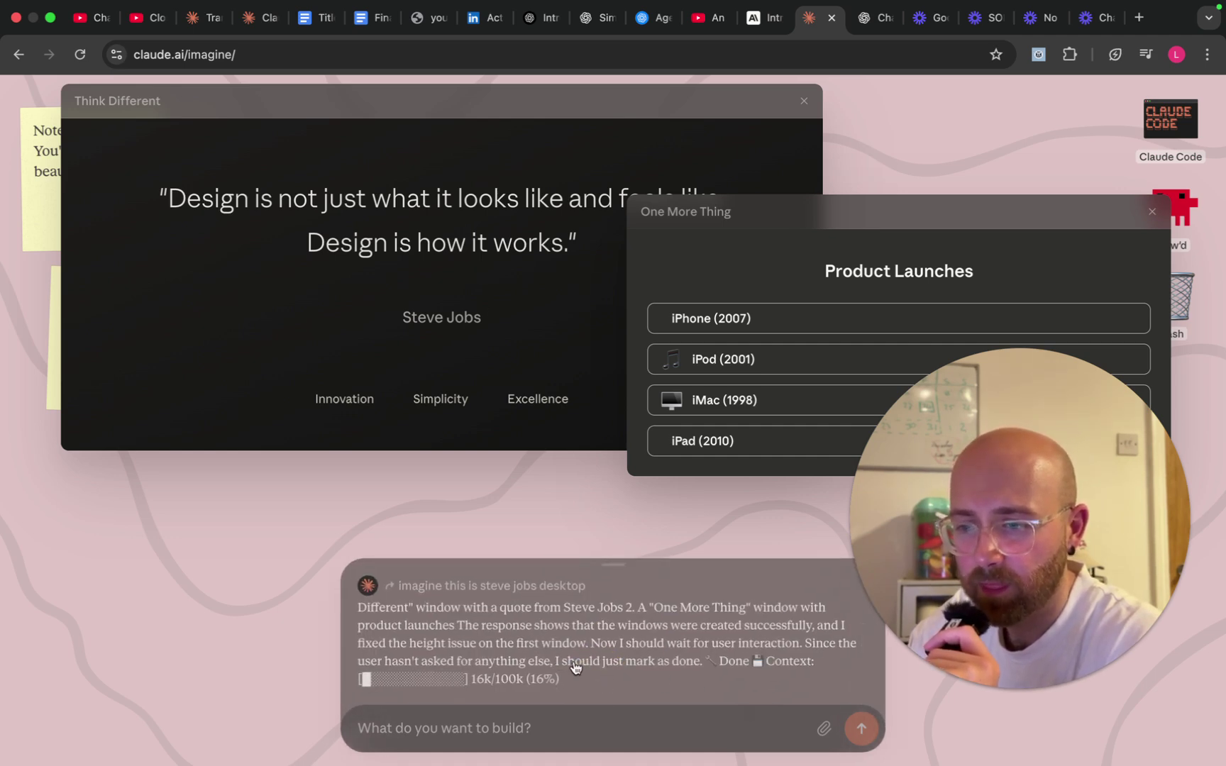
{"action": "left_click_drag", "start_coordinate": [578, 679], "coordinate": [368, 685]}
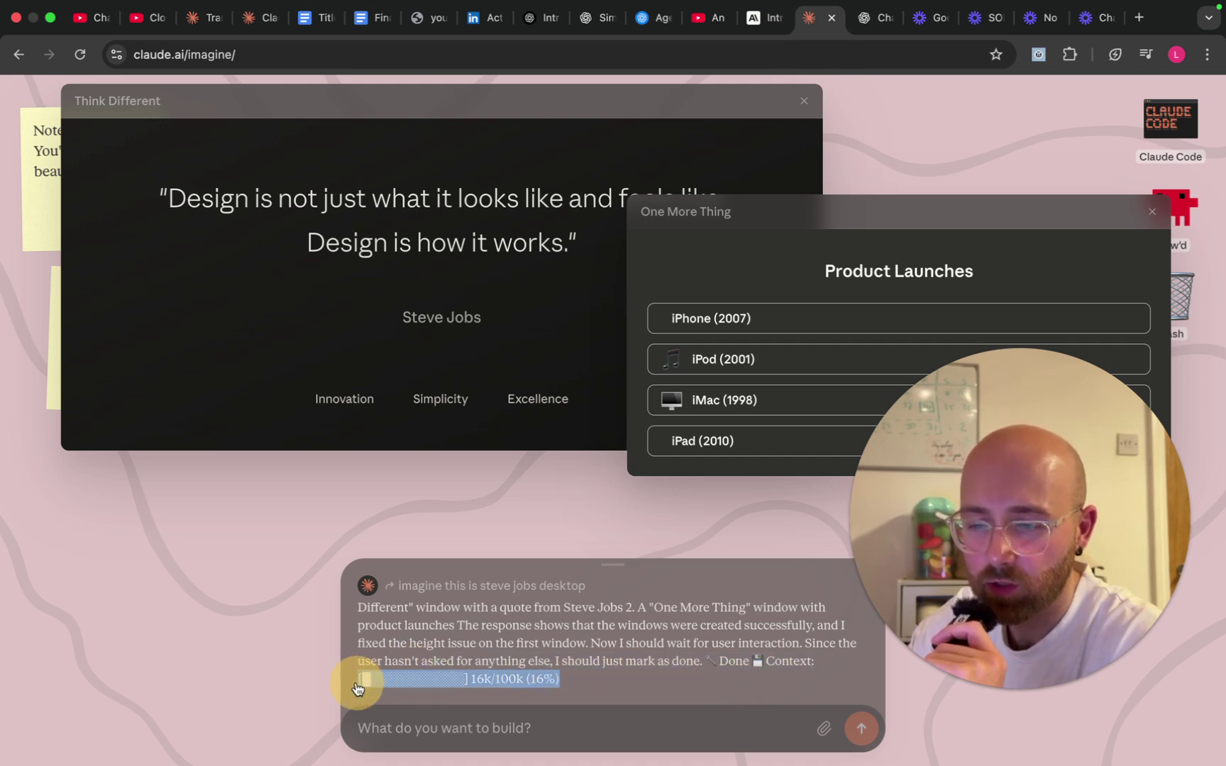
{"action": "left_click", "coordinate": [358, 686]}
{"action": "left_click", "coordinate": [486, 672]}
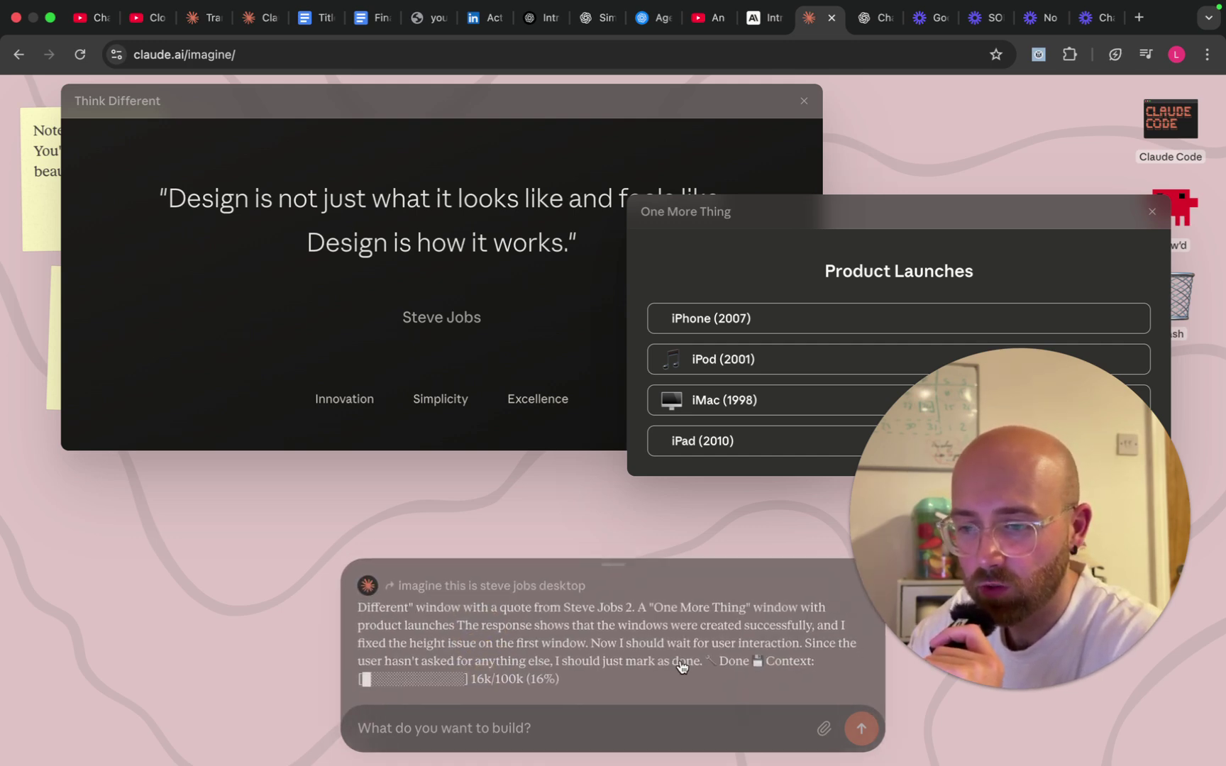
{"action": "left_click", "coordinate": [652, 582]}
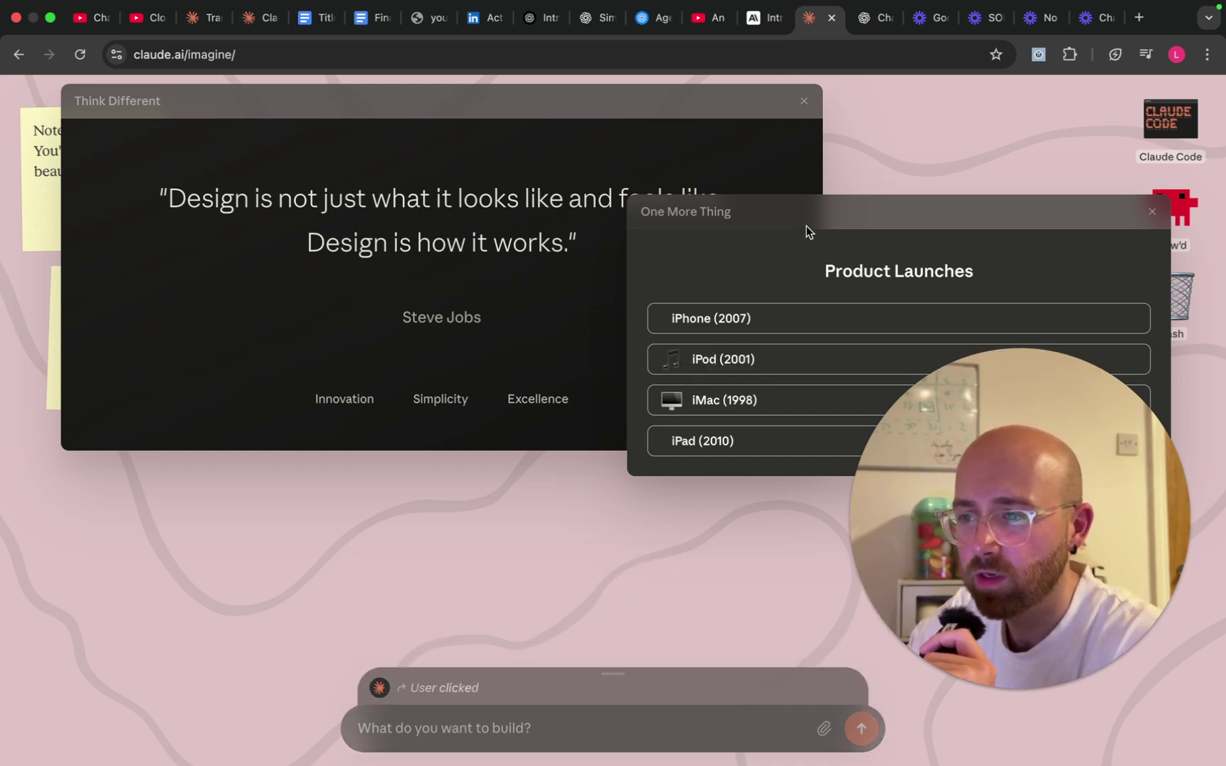
View the iPod (2001) launch details, then close the iPod window.
{"action": "left_click", "coordinate": [701, 361]}
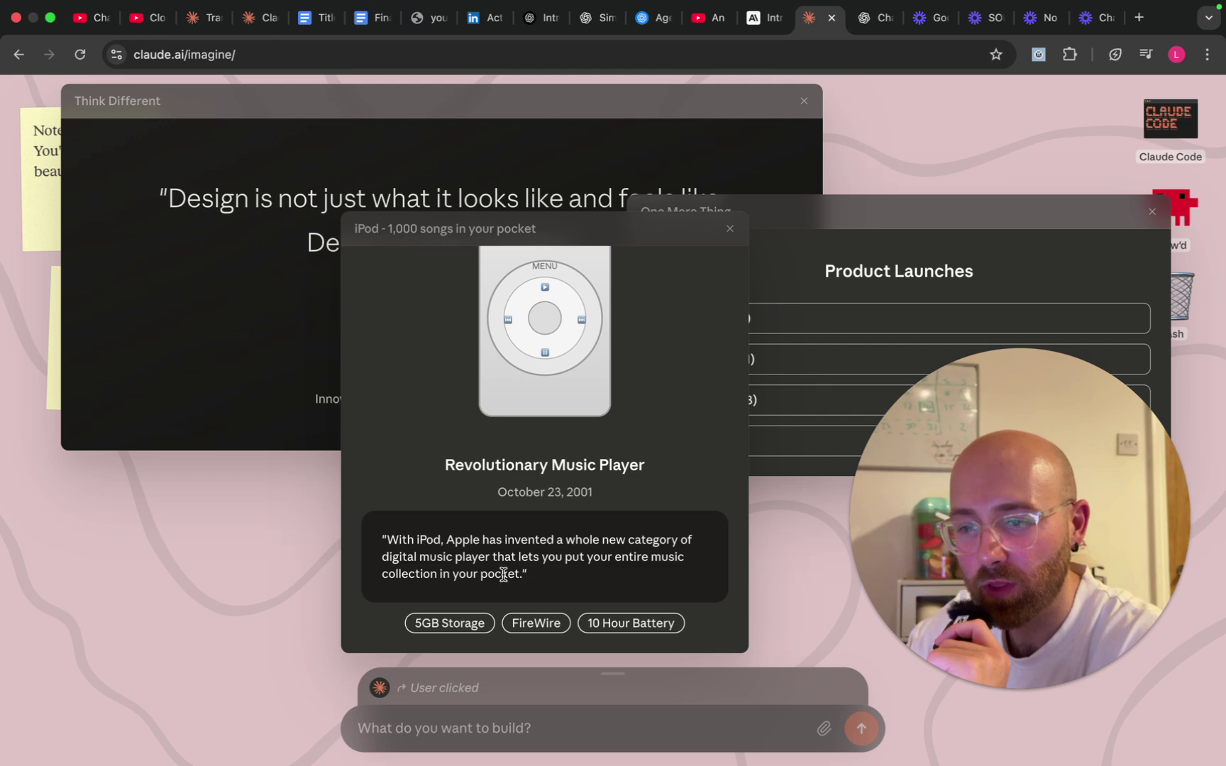
{"action": "scroll", "coordinate": [645, 537], "scroll_direction": "up", "scroll_amount": 5}
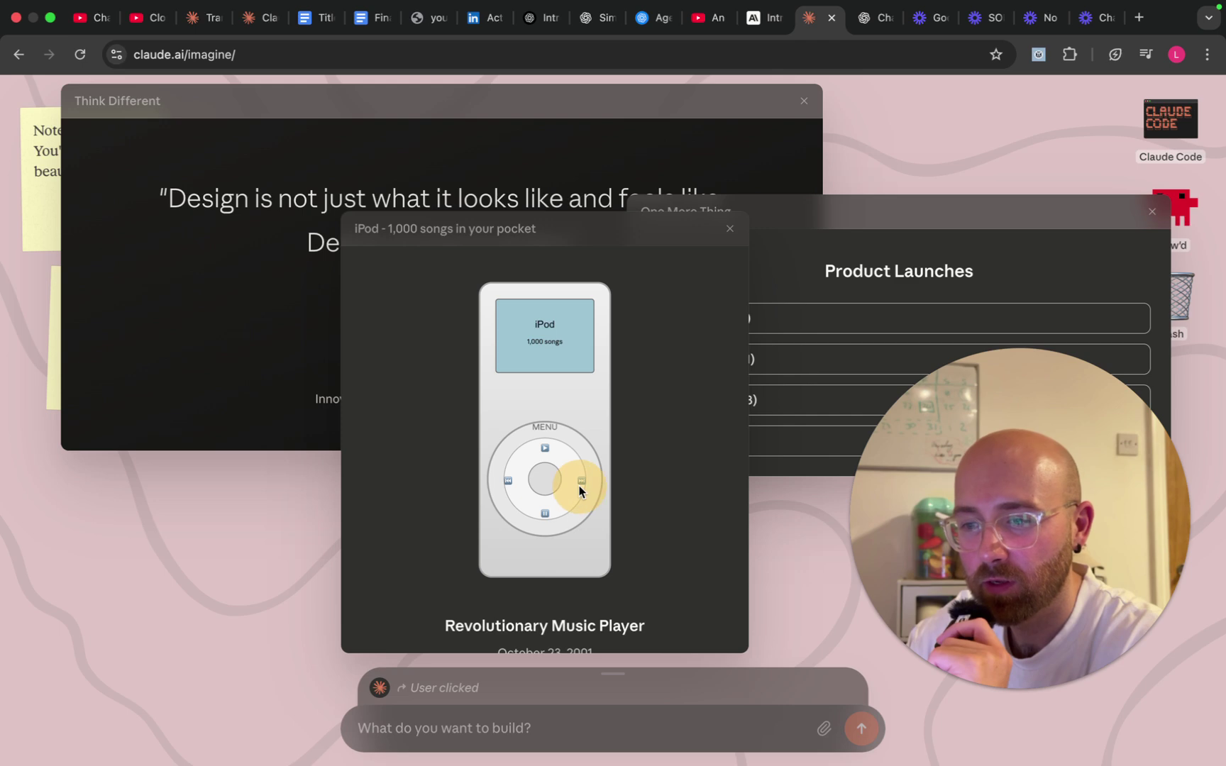
{"action": "left_click", "coordinate": [731, 229]}
Show the Simplicity quote in Think Different, then close that window.
{"action": "left_click", "coordinate": [487, 191]}
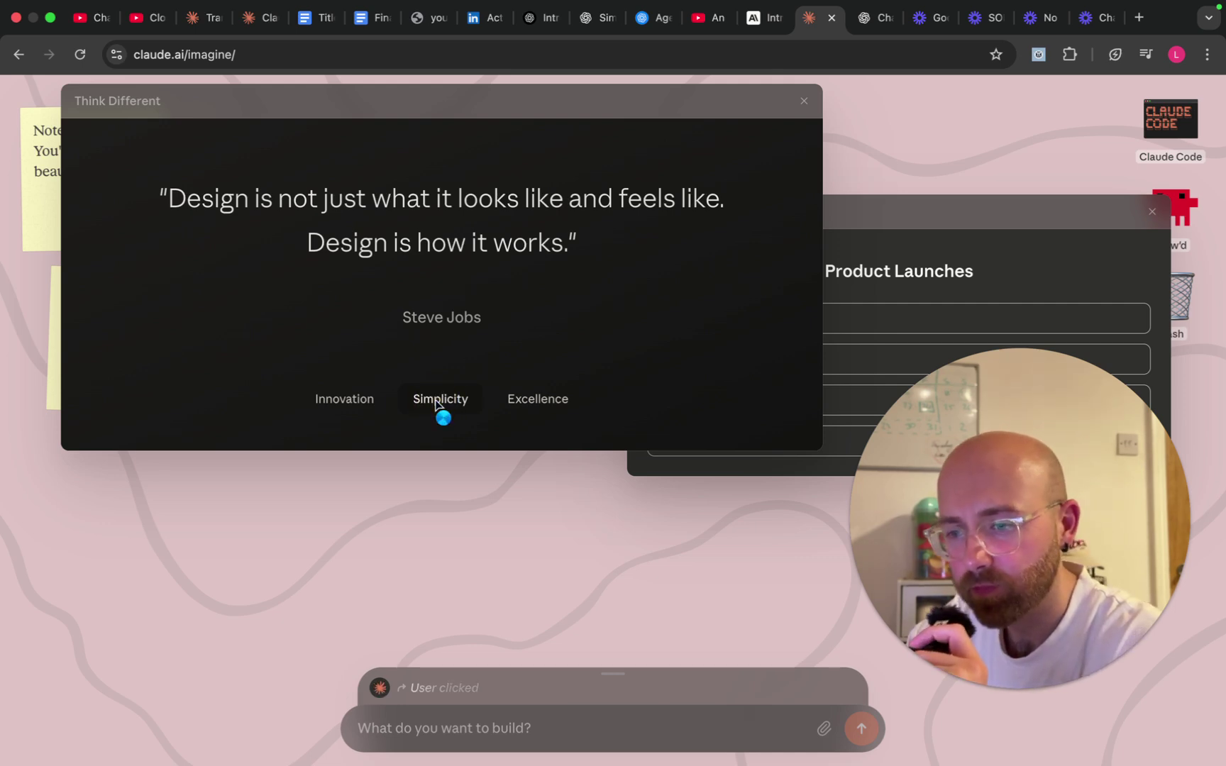
{"action": "left_click", "coordinate": [435, 401]}
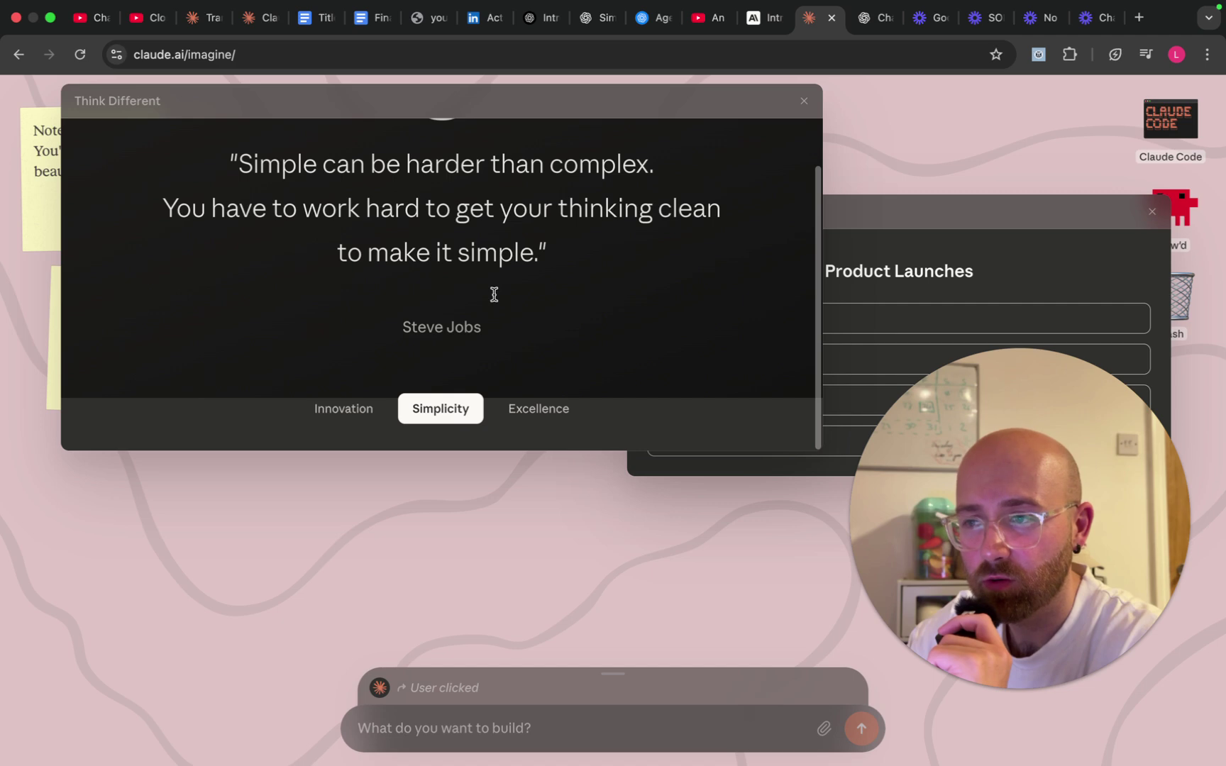
{"action": "left_click", "coordinate": [804, 102]}
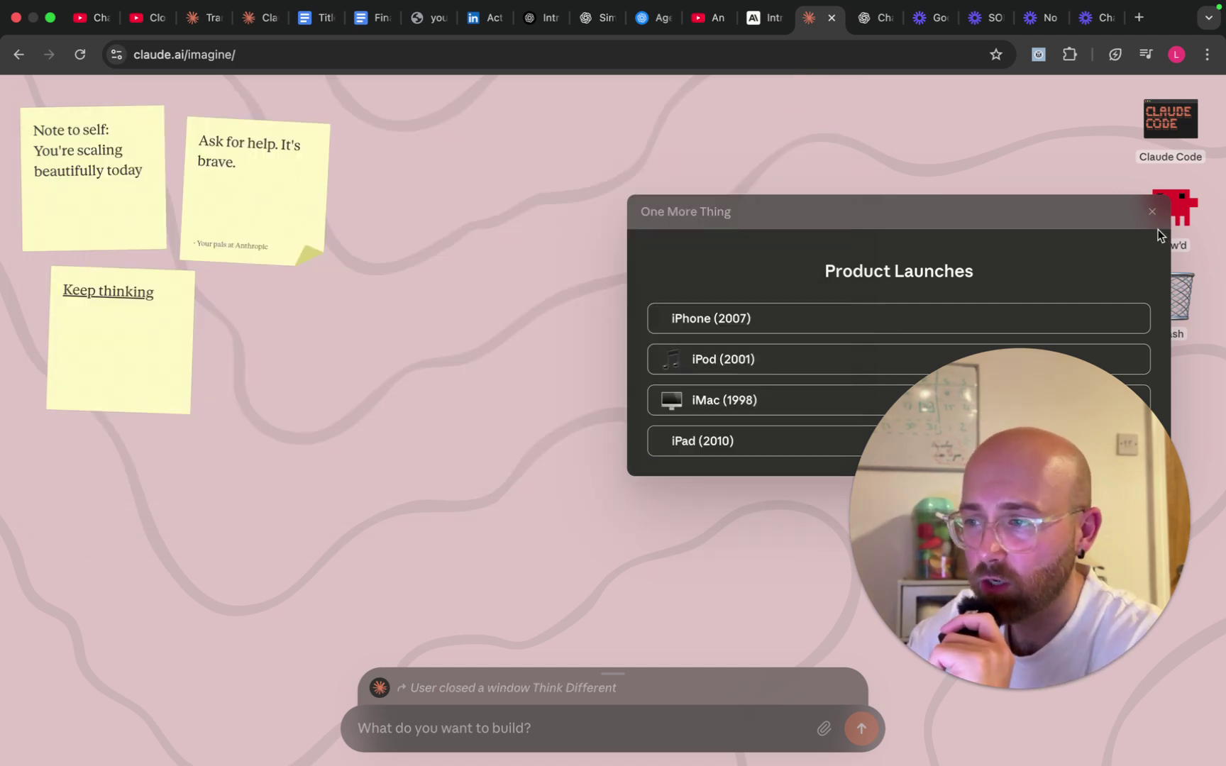
Close One More Thing, then open and reposition the Claude Code and Claw'd windows.
{"action": "left_click", "coordinate": [1152, 212]}
{"action": "left_click", "coordinate": [1169, 145]}
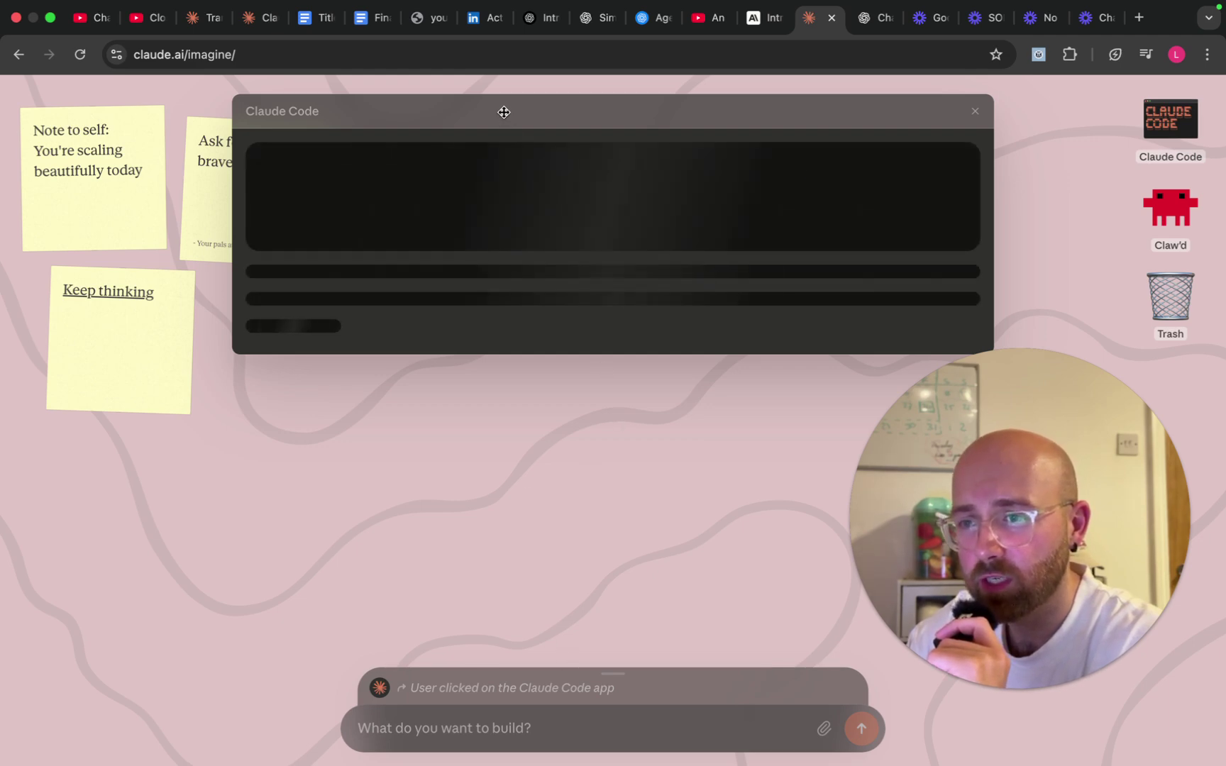
{"action": "left_click_drag", "start_coordinate": [503, 113], "coordinate": [405, 141]}
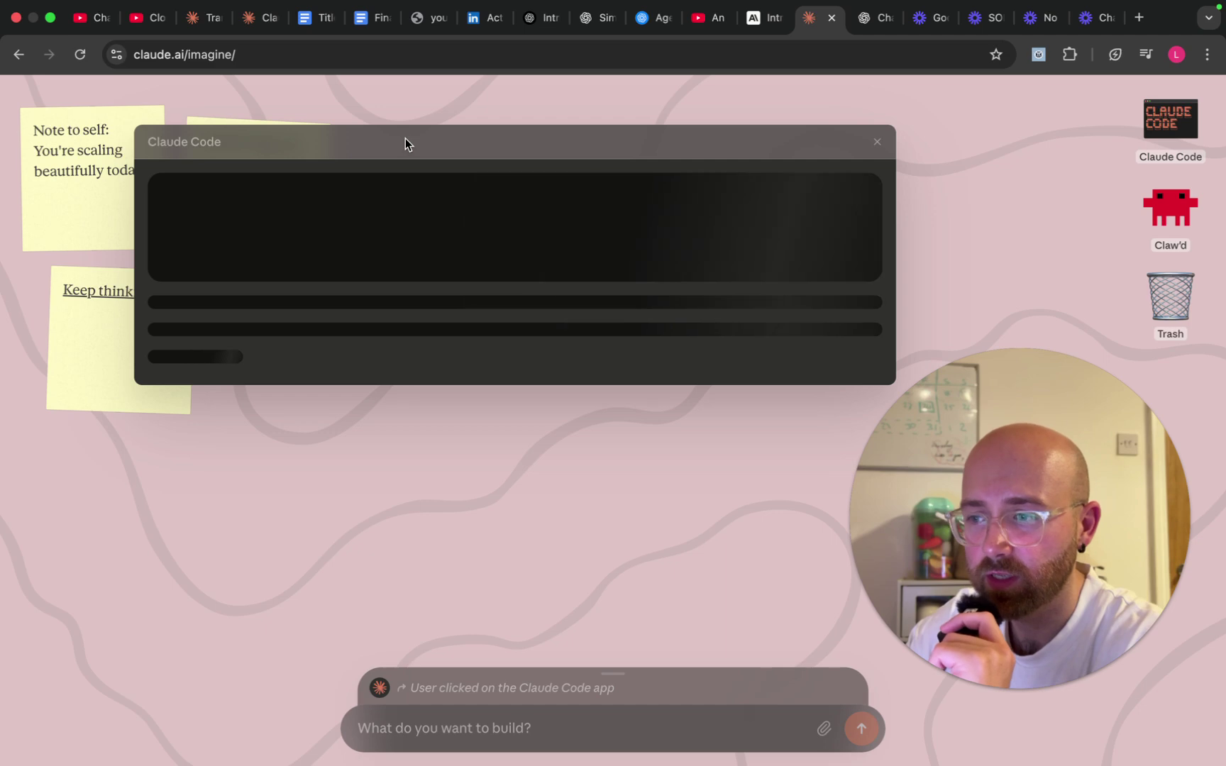
{"action": "left_click", "coordinate": [1149, 195]}
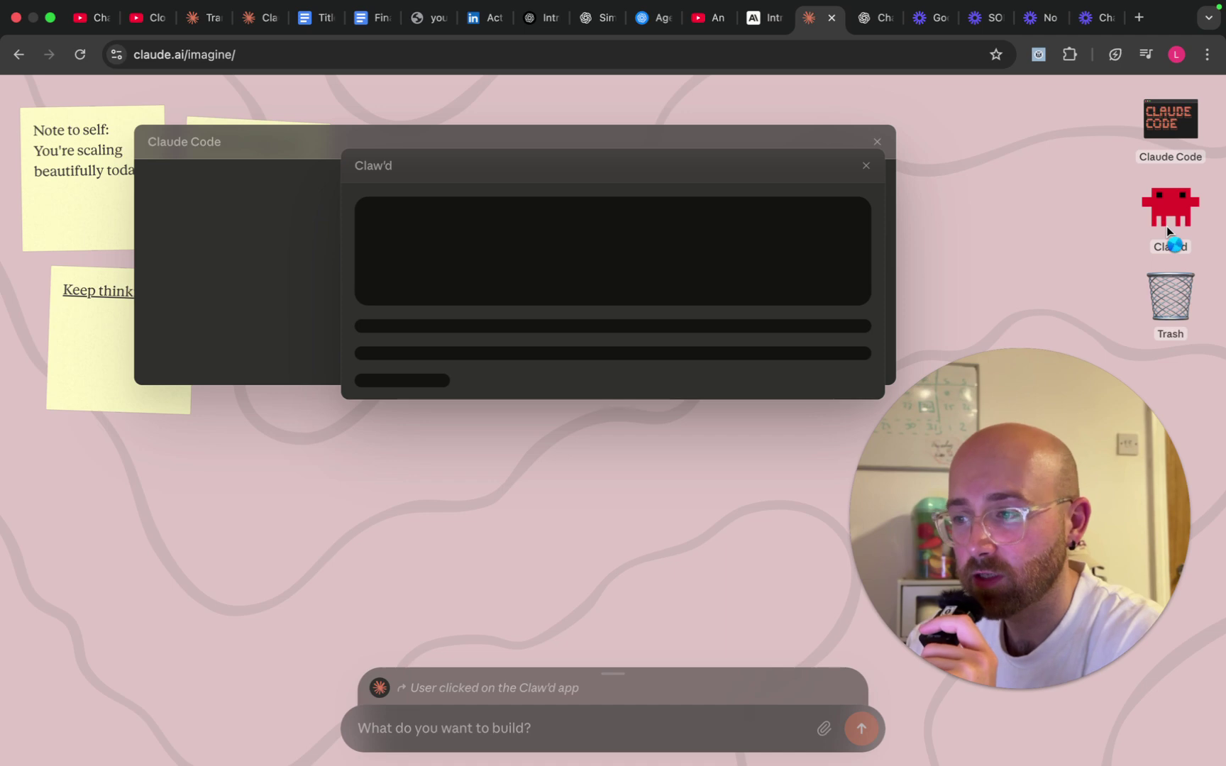
{"action": "left_click_drag", "start_coordinate": [805, 169], "coordinate": [726, 271]}
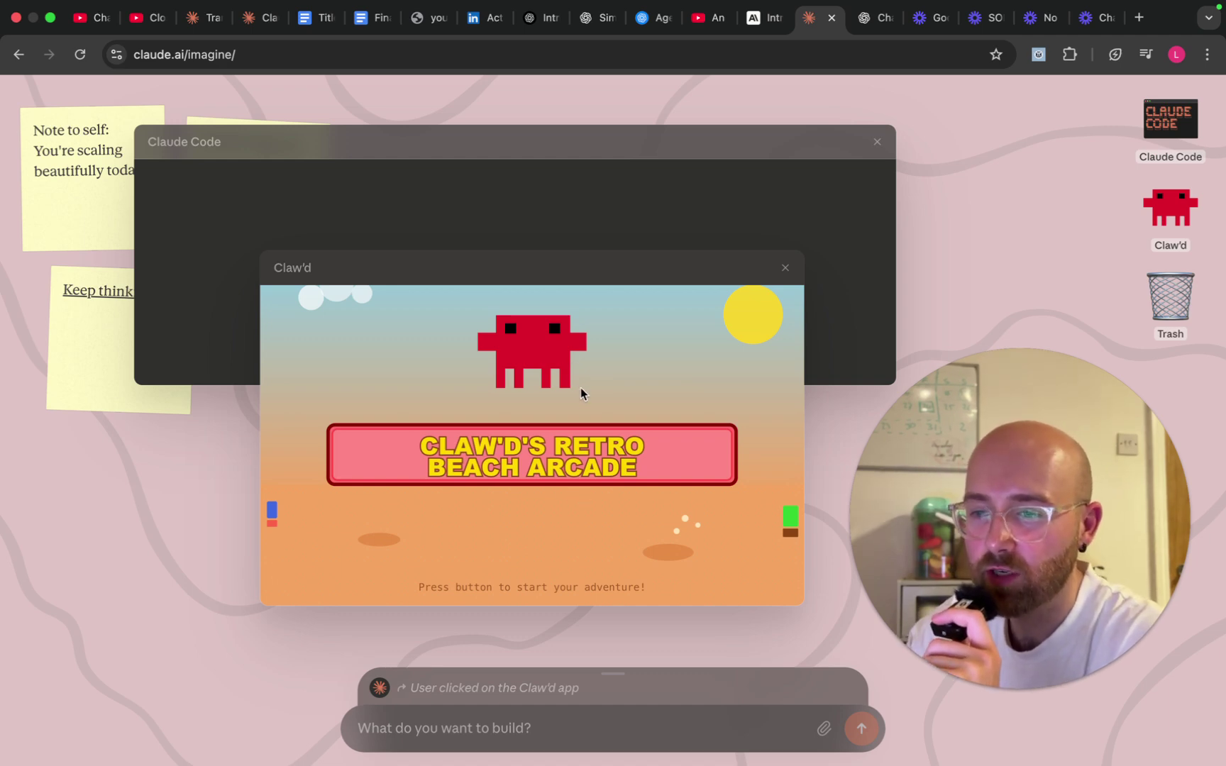
Expand and collapse Claude's response about the Claw'd app.
{"action": "left_click", "coordinate": [524, 557]}
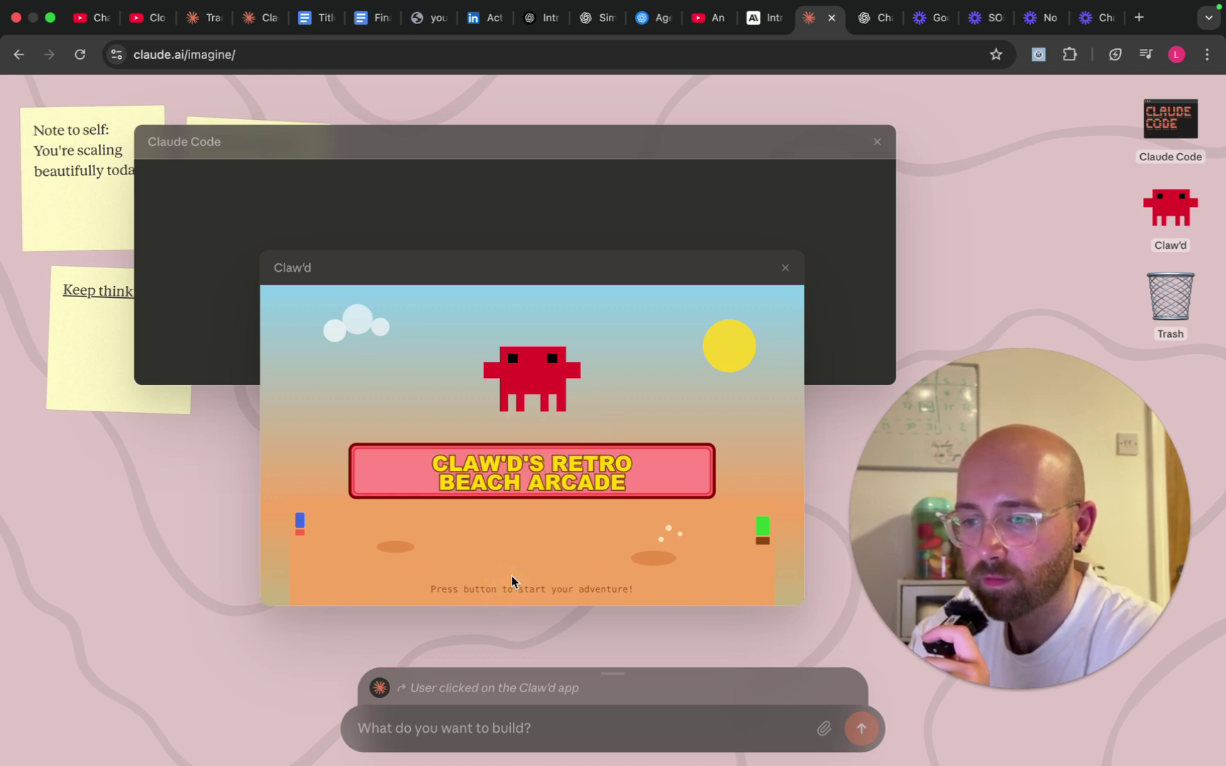
{"action": "left_click", "coordinate": [618, 674]}
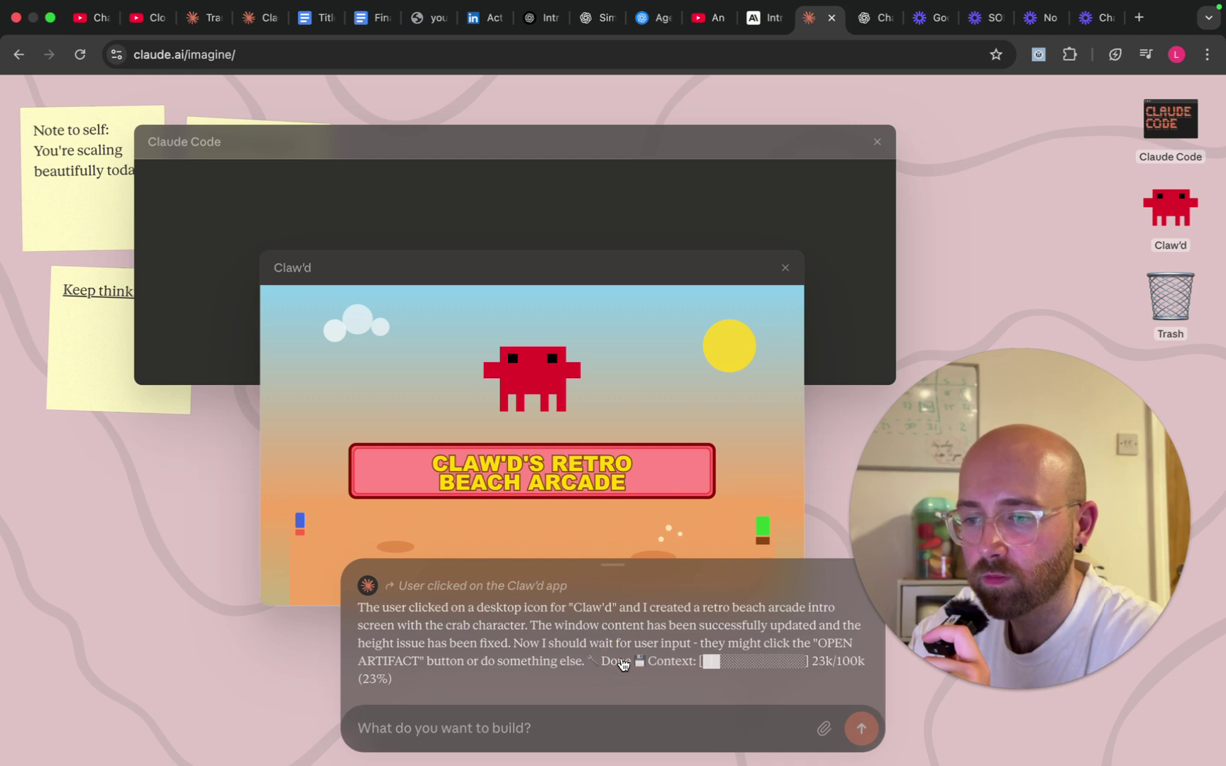
{"action": "left_click", "coordinate": [600, 580]}
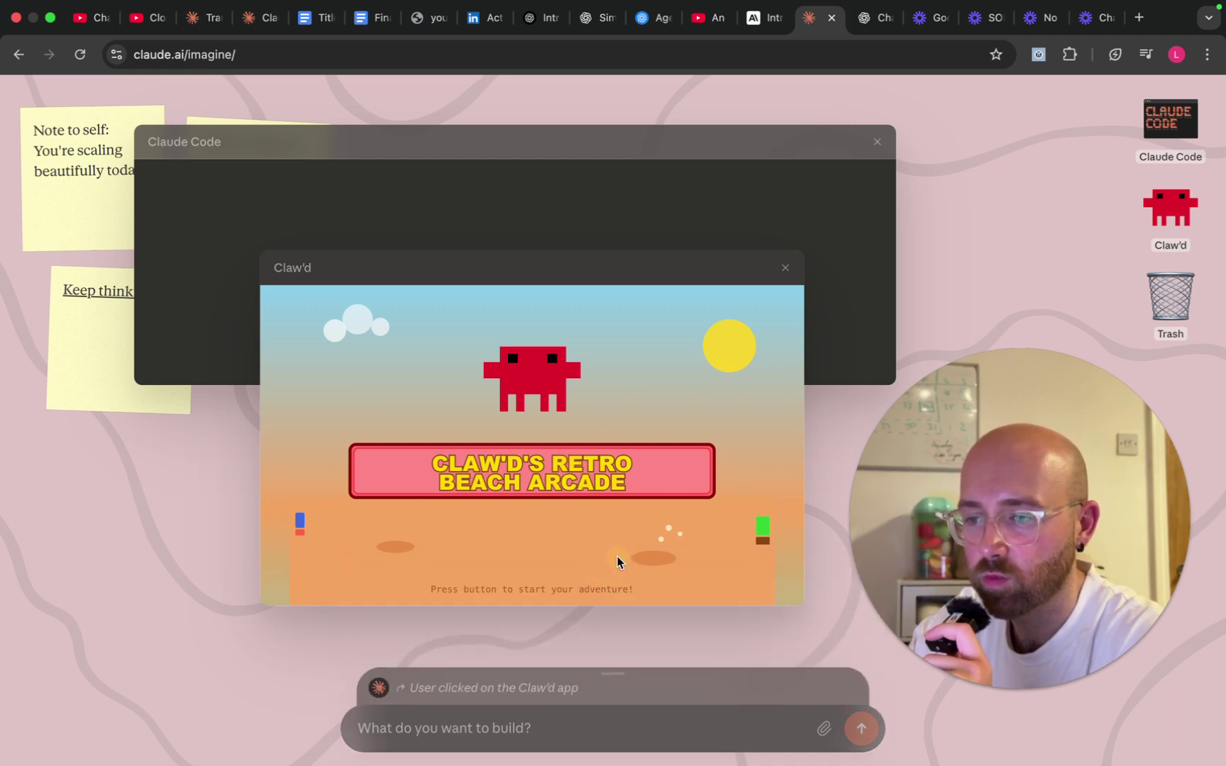
Close the Claw'd and Claude Code windows and nudge the Ask for help sticky note lower.
{"action": "left_click", "coordinate": [785, 268]}
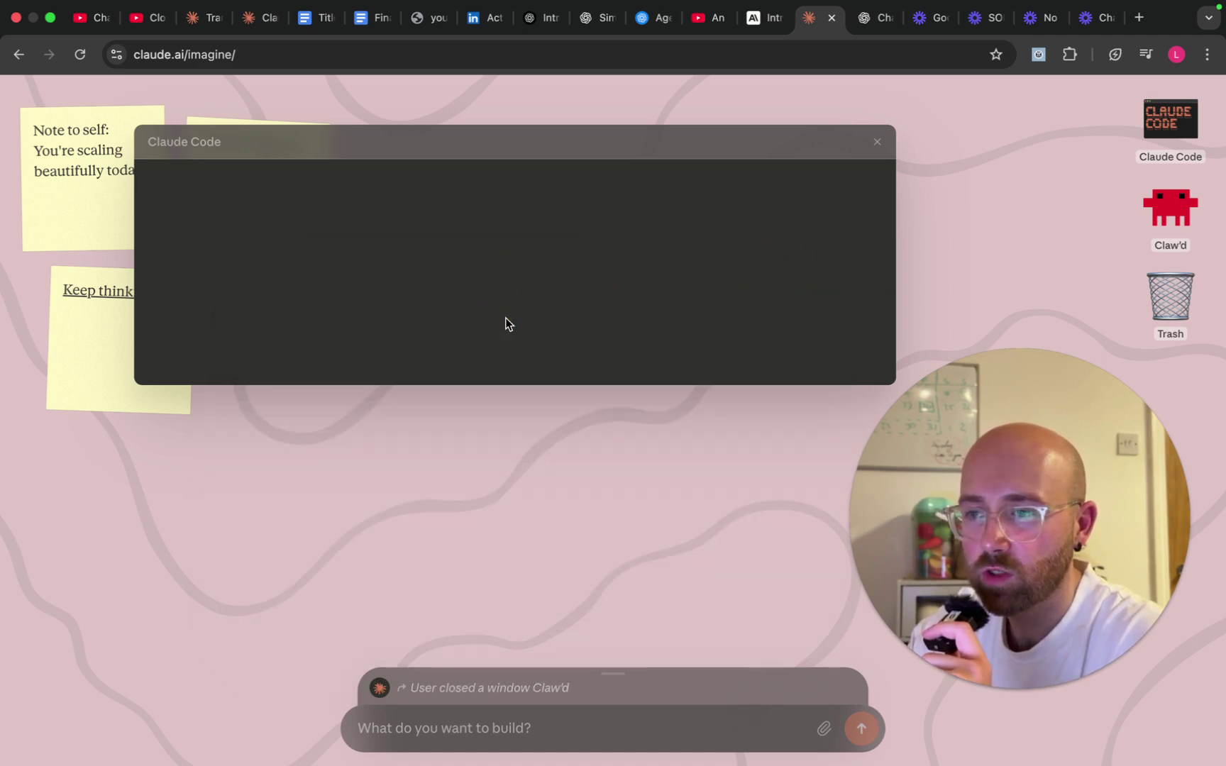
{"action": "left_click", "coordinate": [580, 229]}
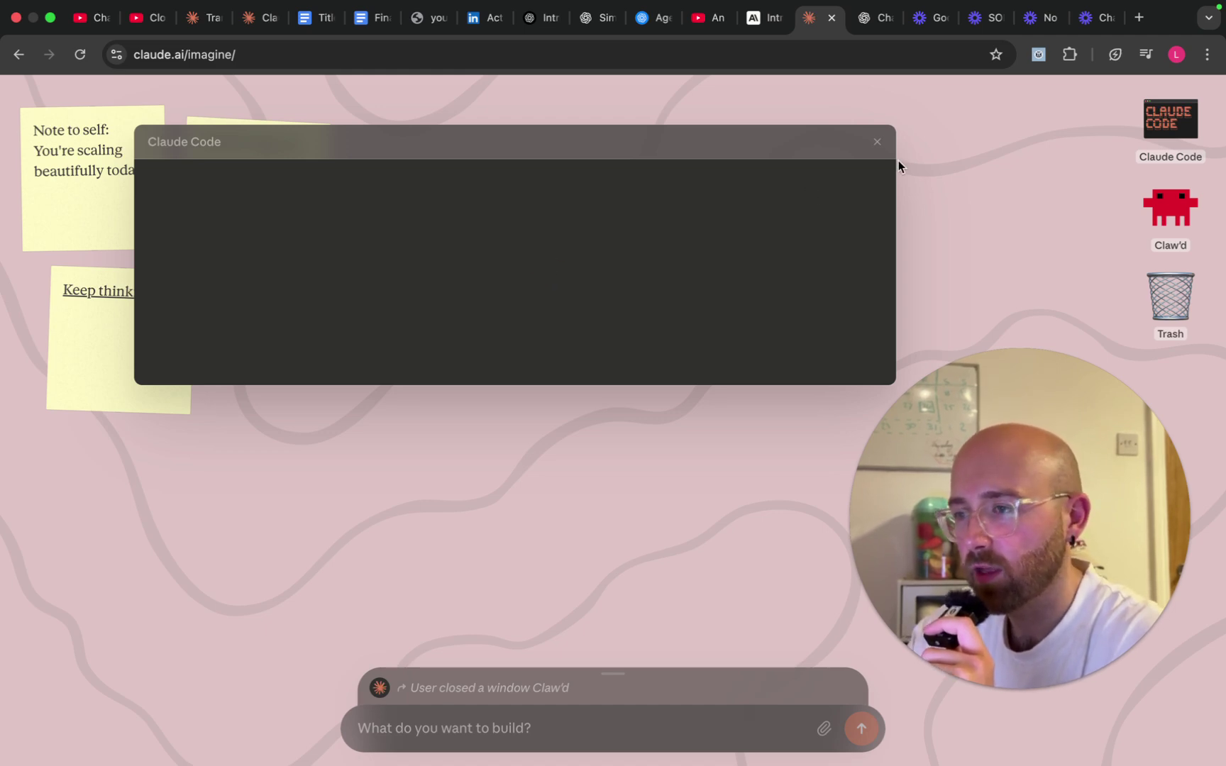
{"action": "left_click", "coordinate": [878, 141]}
{"action": "left_click_drag", "start_coordinate": [290, 243], "coordinate": [321, 264]}
{"action": "left_click", "coordinate": [471, 731]}
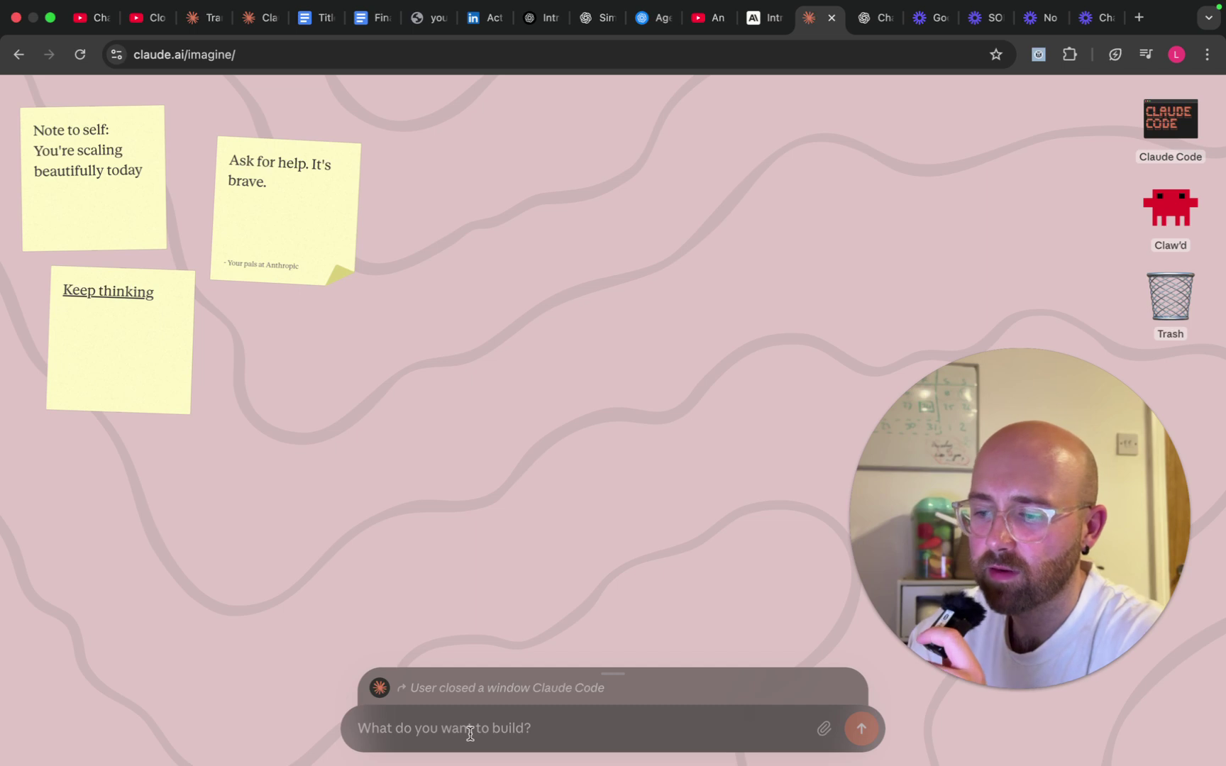
Send Claude a request for an MS Paint app with fire emoticon stamps you can draw, then return to the Sonnet 4.5 page.
{"action": "type", "text": "m"}
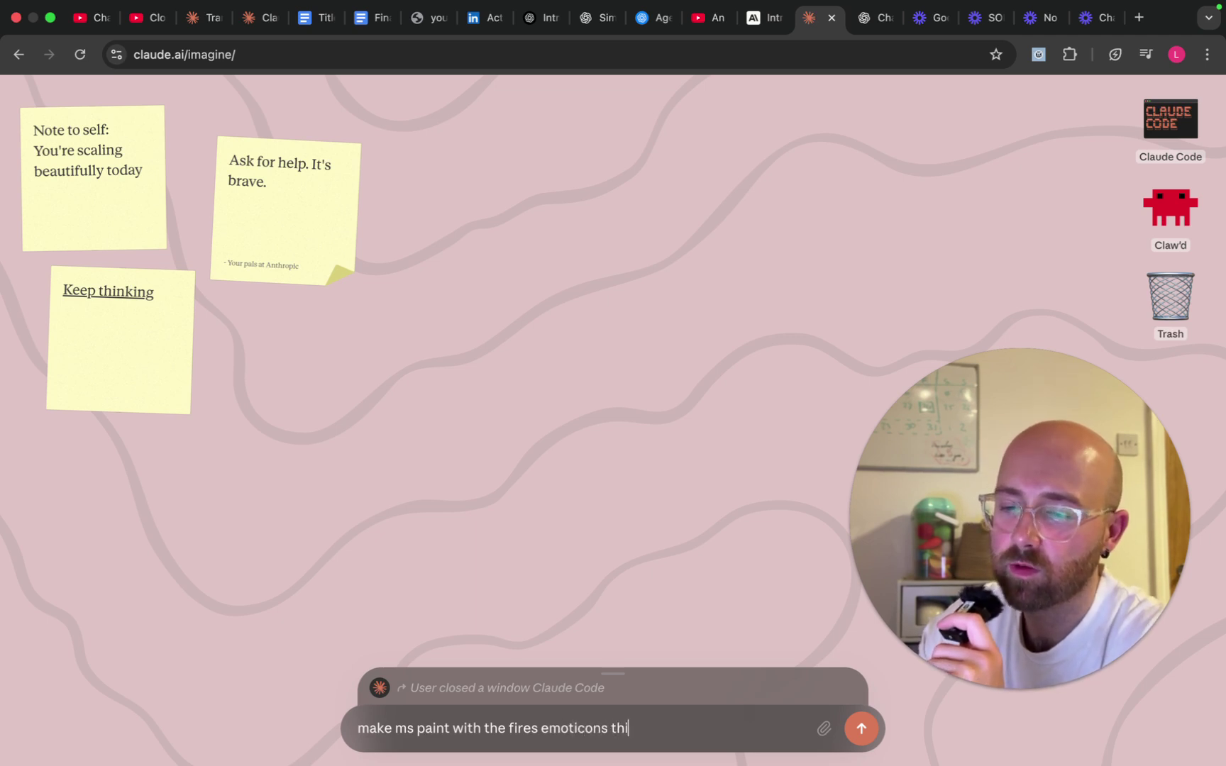
{"action": "type", "text": "you c"}
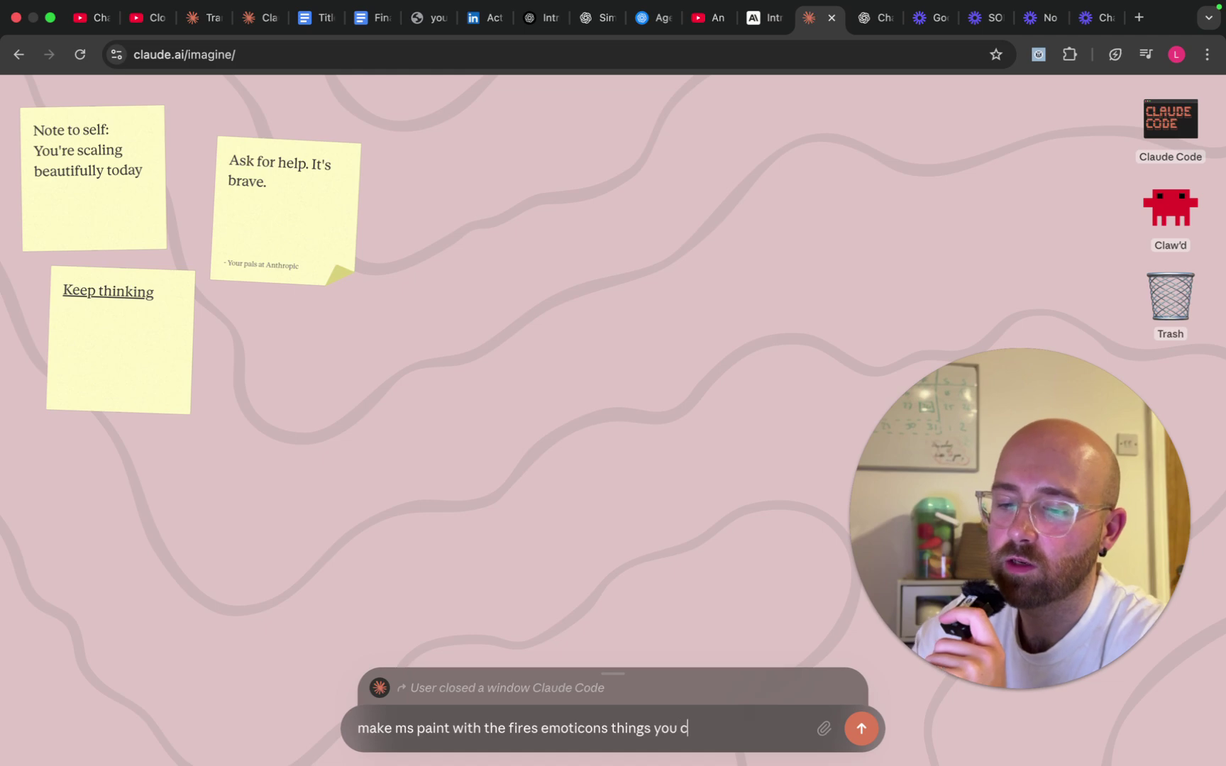
{"action": "type", "text": "an draw"}
{"action": "key", "text": "Return"}
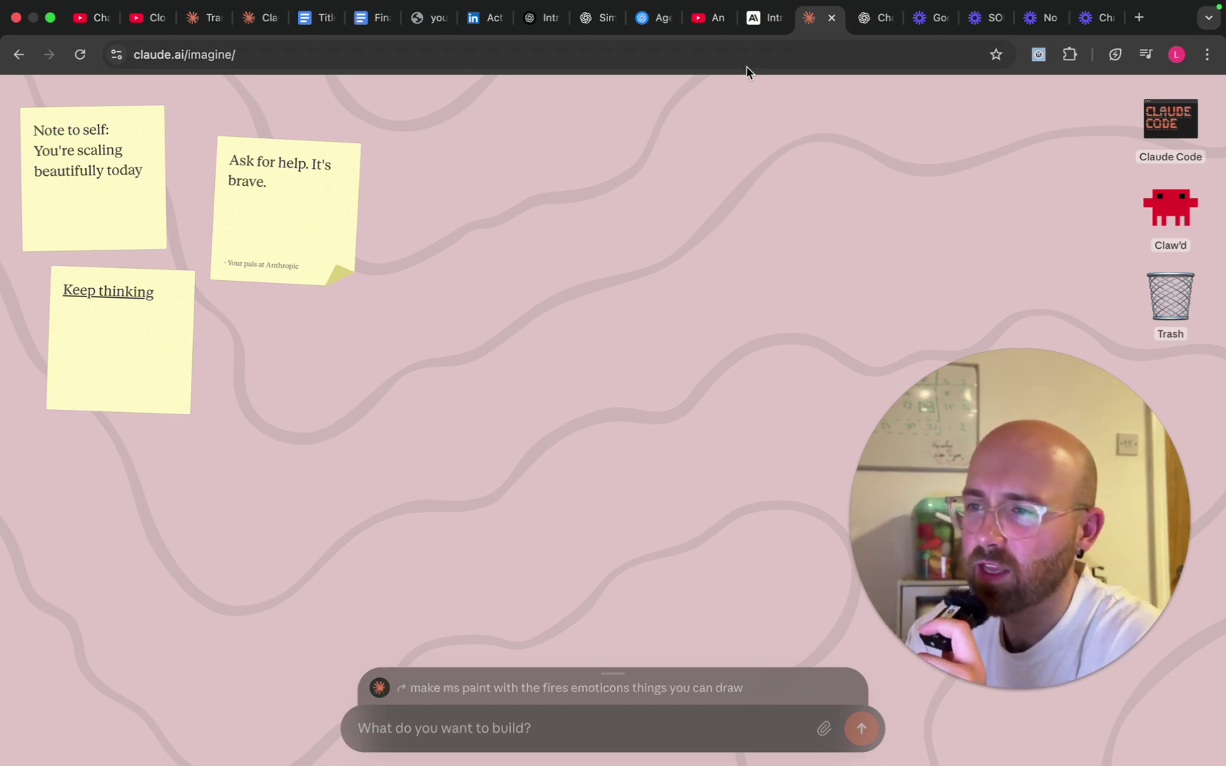
{"action": "left_click", "coordinate": [757, 17]}
Rewind the embedded demo video to 0:41, play it, then pause it at 0:35 of 1:42.
{"action": "left_click", "coordinate": [537, 622]}
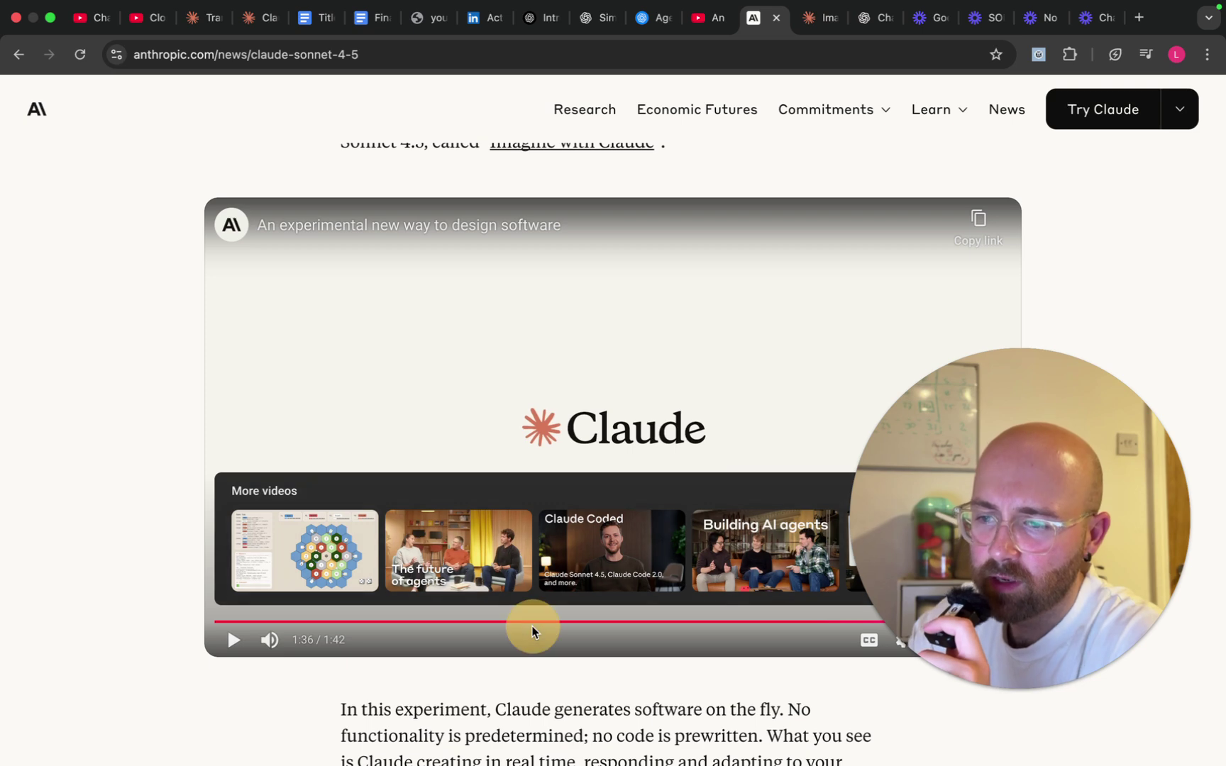
{"action": "left_click", "coordinate": [613, 488]}
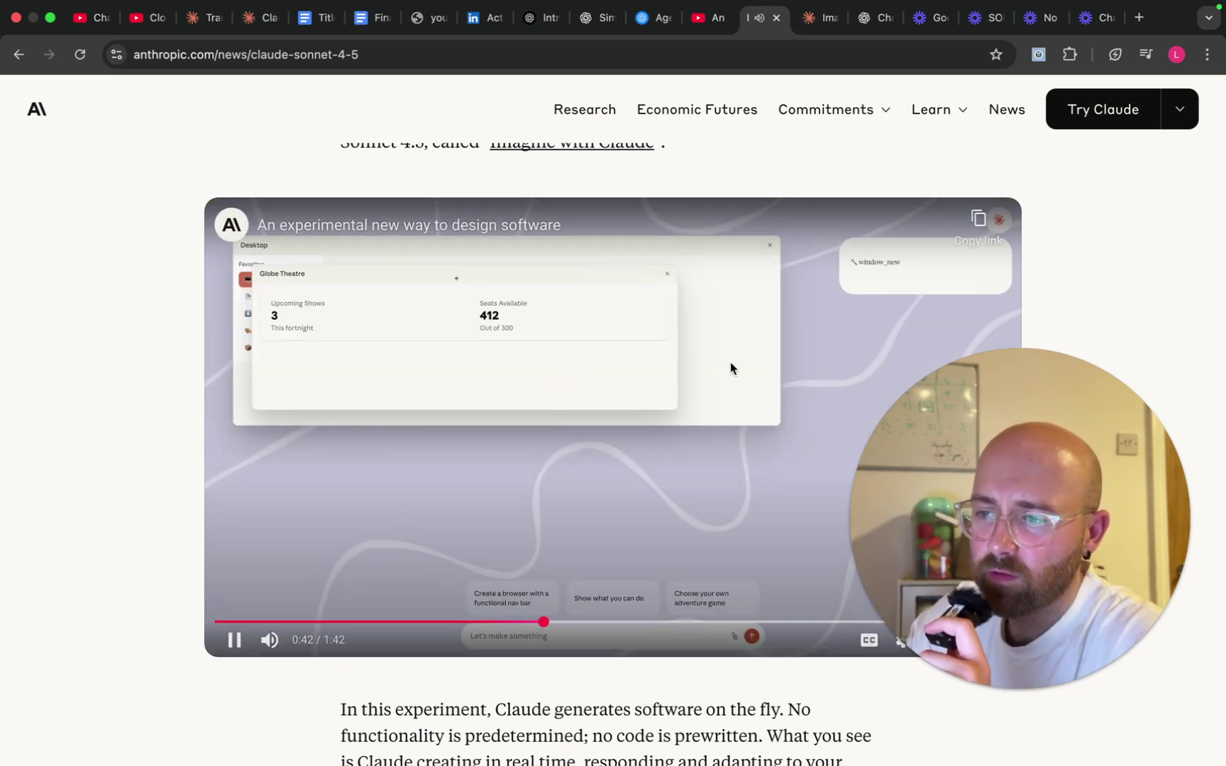
{"action": "left_click", "coordinate": [264, 643]}
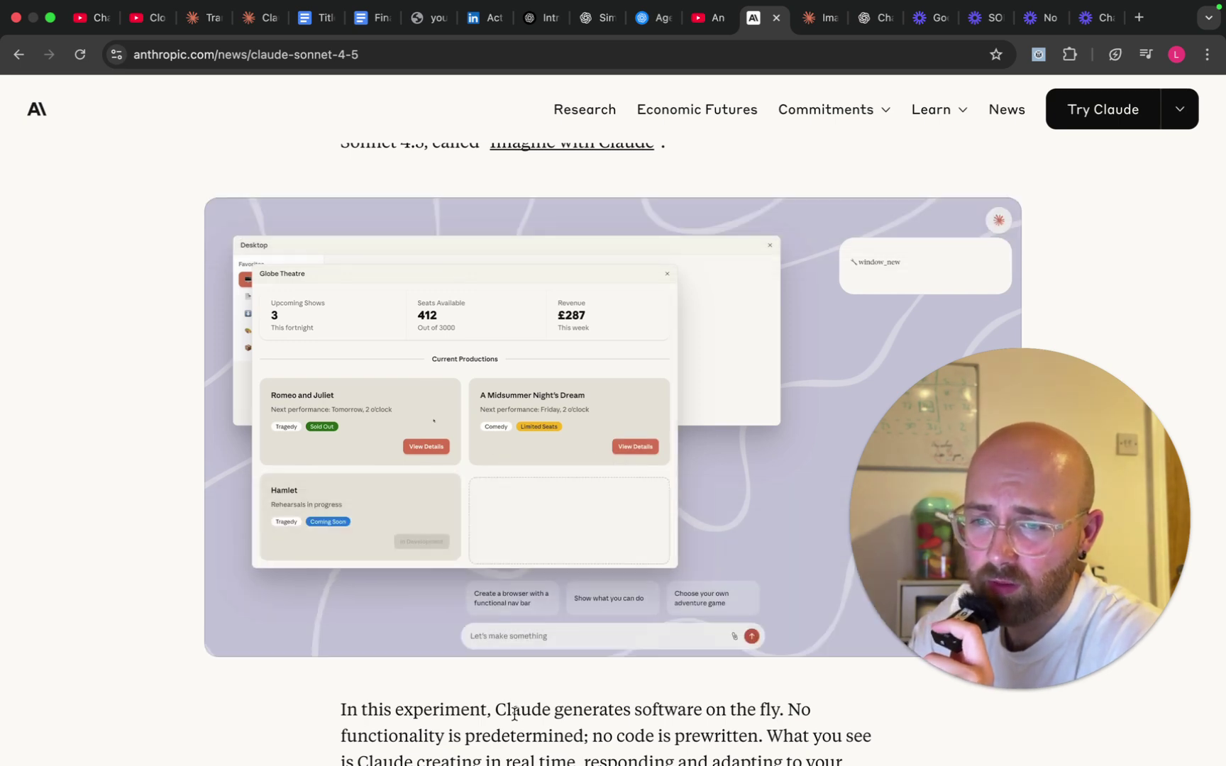
{"action": "left_click_drag", "start_coordinate": [574, 629], "coordinate": [492, 622]}
{"action": "left_click", "coordinate": [581, 439]}
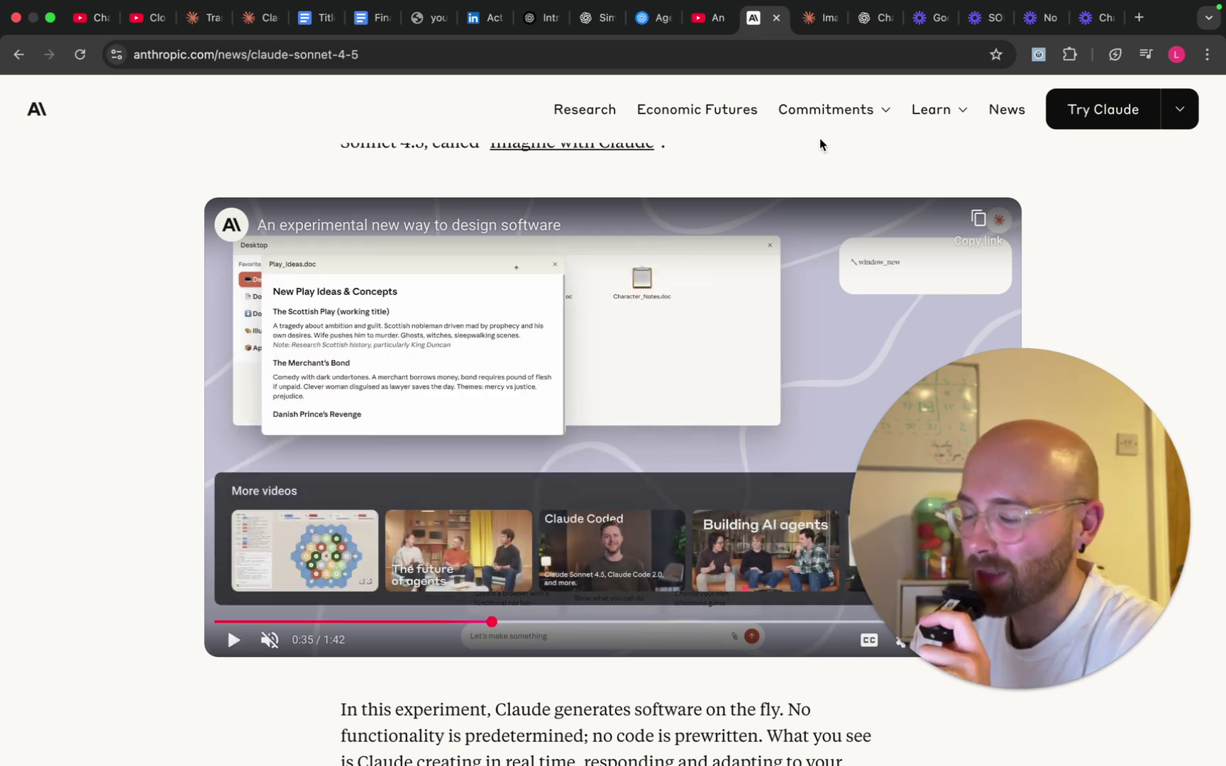
Back in the Paint app, select the fire emoji stamp and try stamping five canvas spots.
{"action": "left_click", "coordinate": [838, 19]}
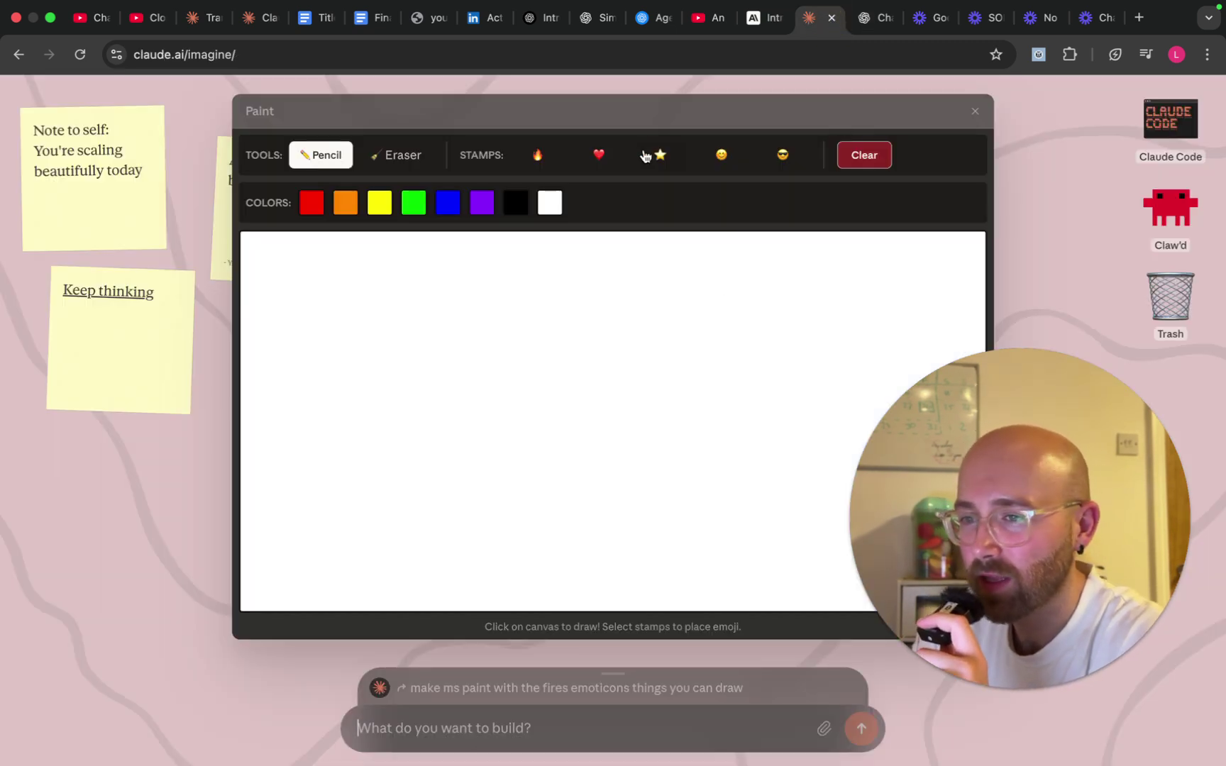
{"action": "left_click", "coordinate": [537, 154]}
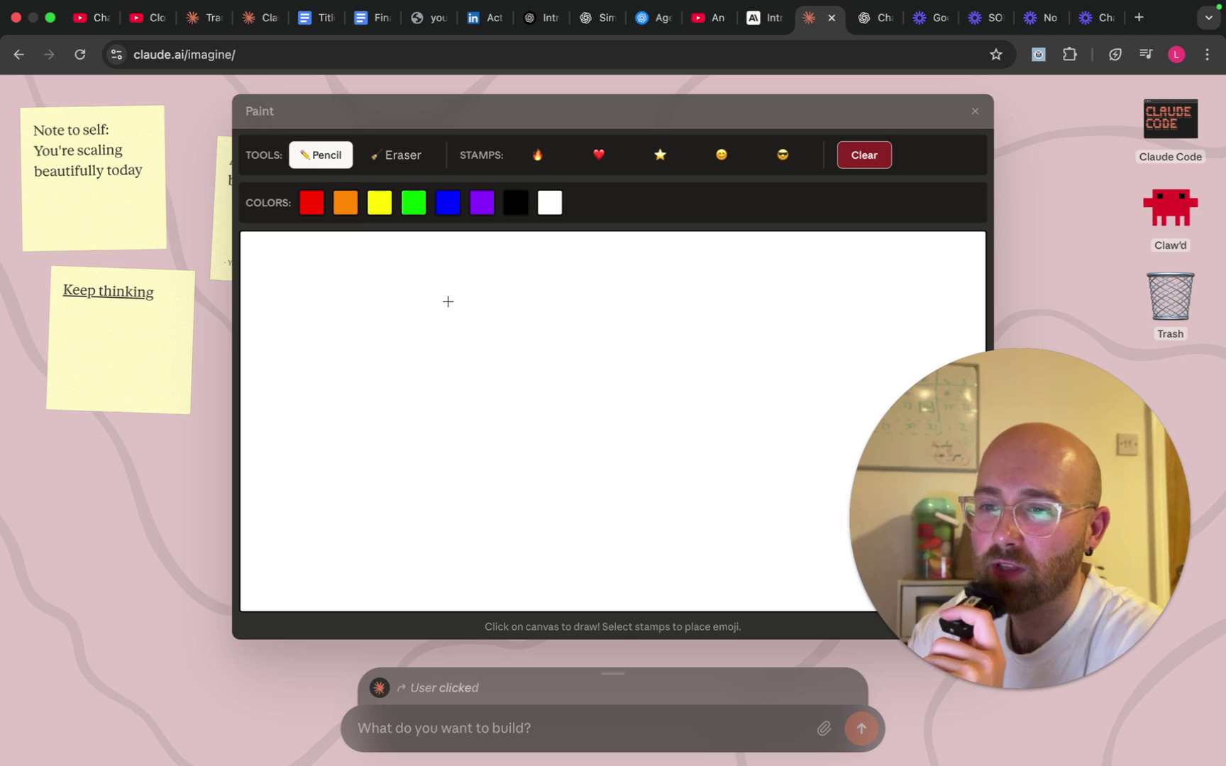
{"action": "left_click", "coordinate": [425, 334]}
{"action": "left_click", "coordinate": [442, 480]}
{"action": "left_click", "coordinate": [500, 386]}
{"action": "left_click", "coordinate": [460, 446]}
{"action": "left_click", "coordinate": [537, 386]}
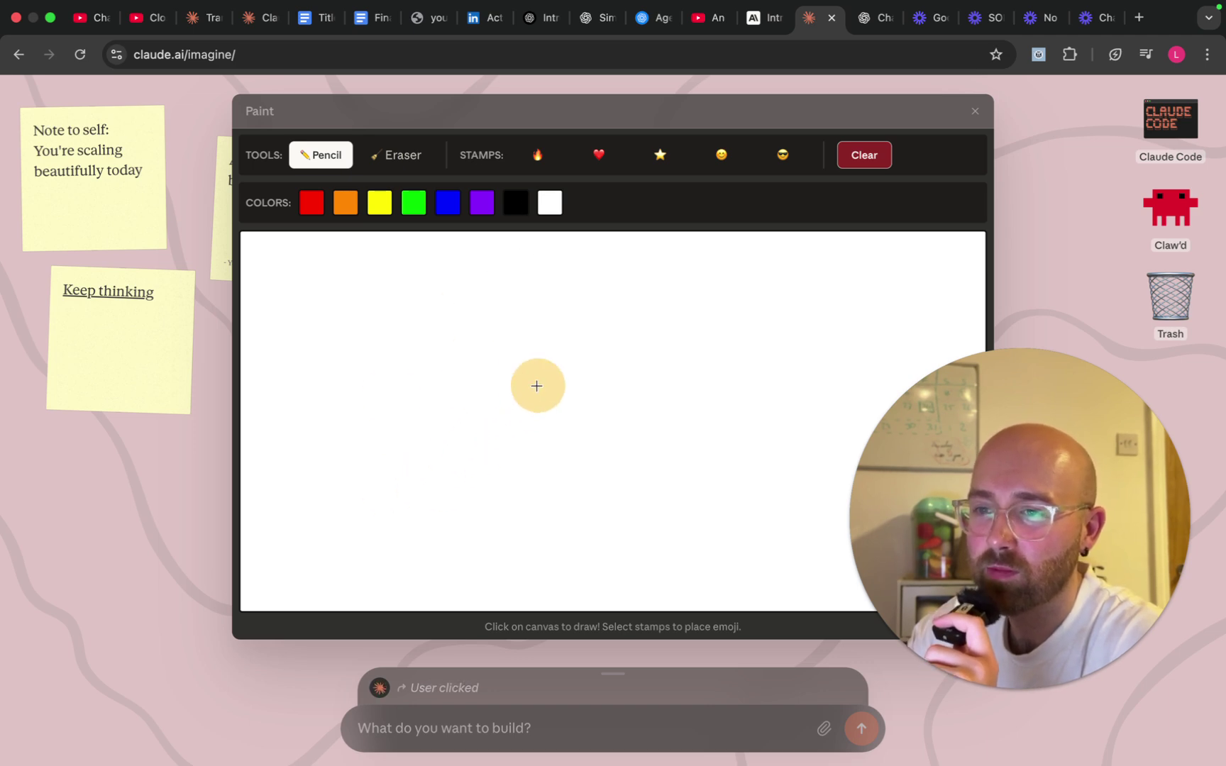
Reselect the fire stamp and attempt eight more fire stamps across the canvas.
{"action": "left_click", "coordinate": [537, 163]}
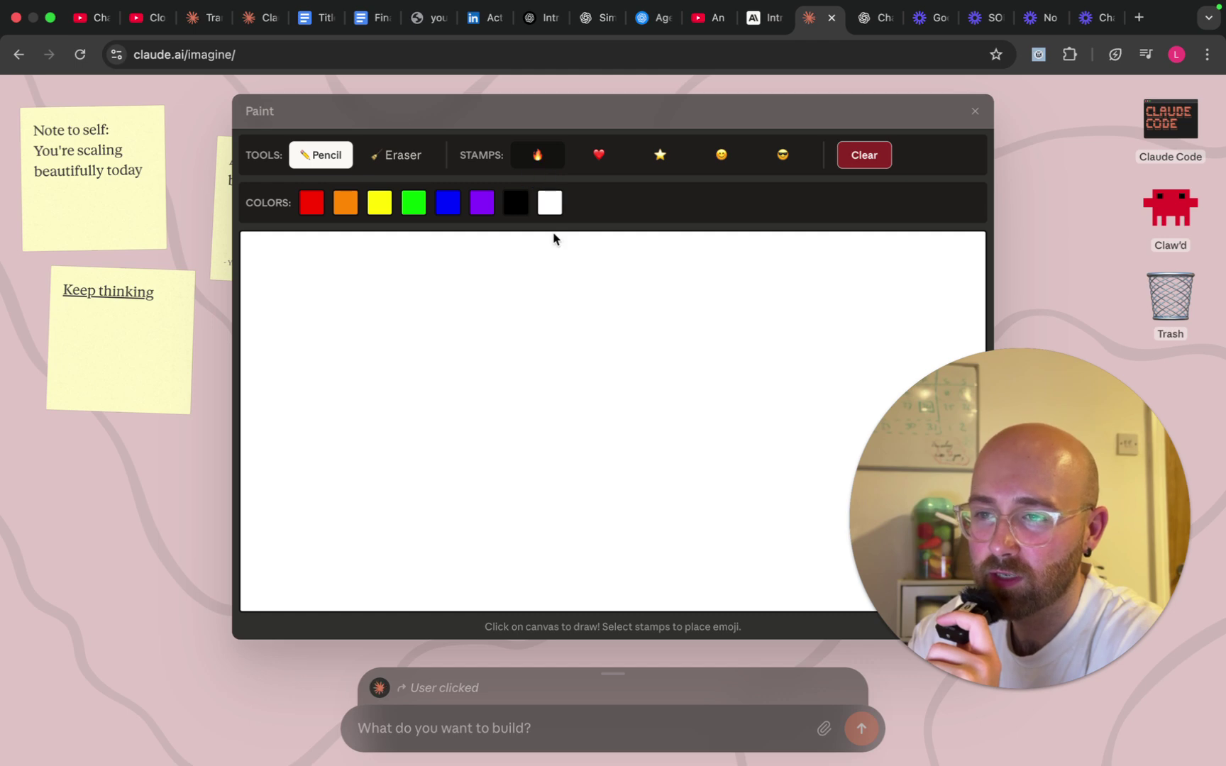
{"action": "left_click", "coordinate": [542, 162]}
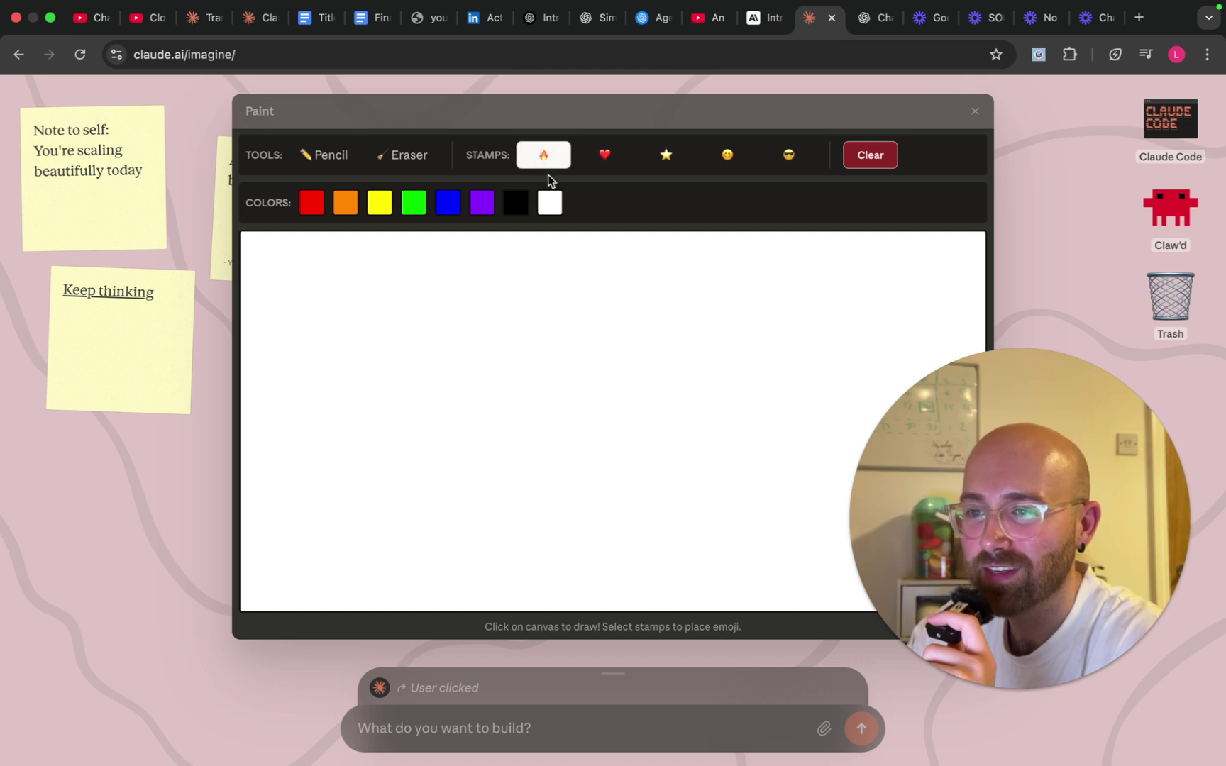
{"action": "left_click", "coordinate": [450, 402]}
{"action": "left_click", "coordinate": [509, 462]}
{"action": "left_click", "coordinate": [564, 394]}
{"action": "left_click", "coordinate": [490, 353]}
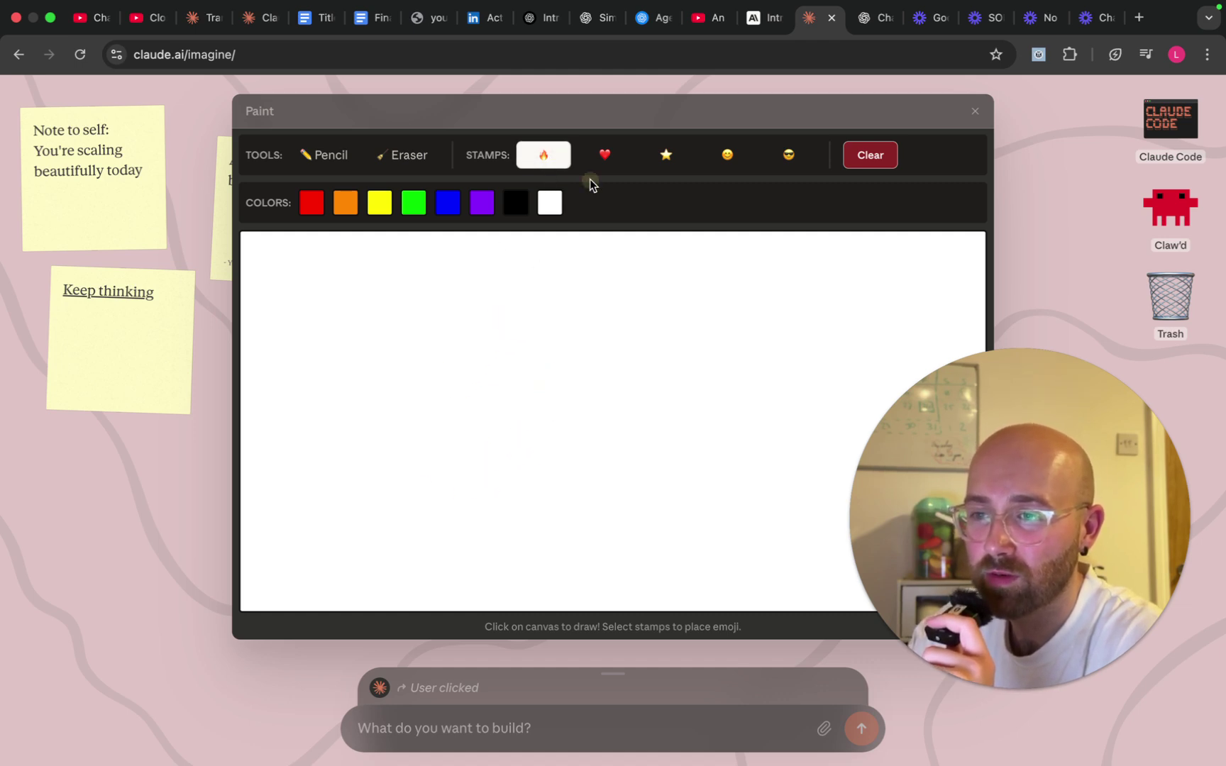
{"action": "left_click", "coordinate": [544, 162]}
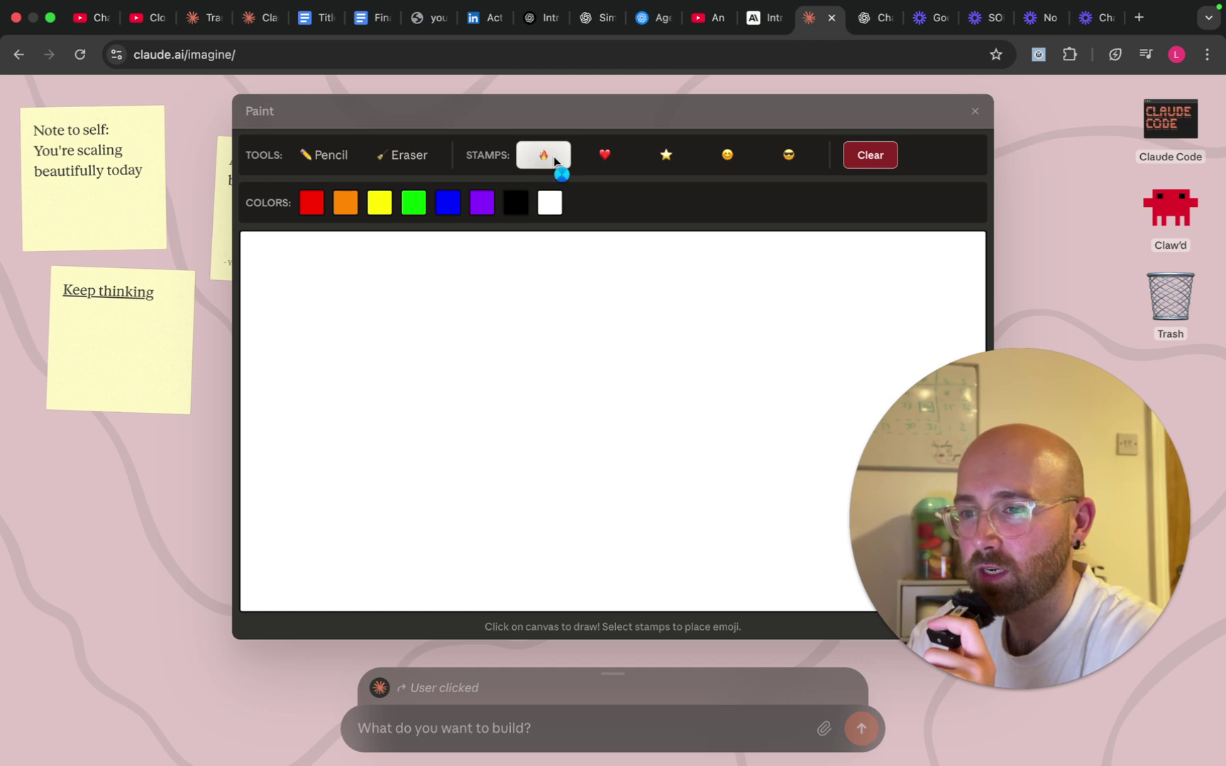
{"action": "left_click", "coordinate": [508, 343]}
{"action": "left_click", "coordinate": [539, 477]}
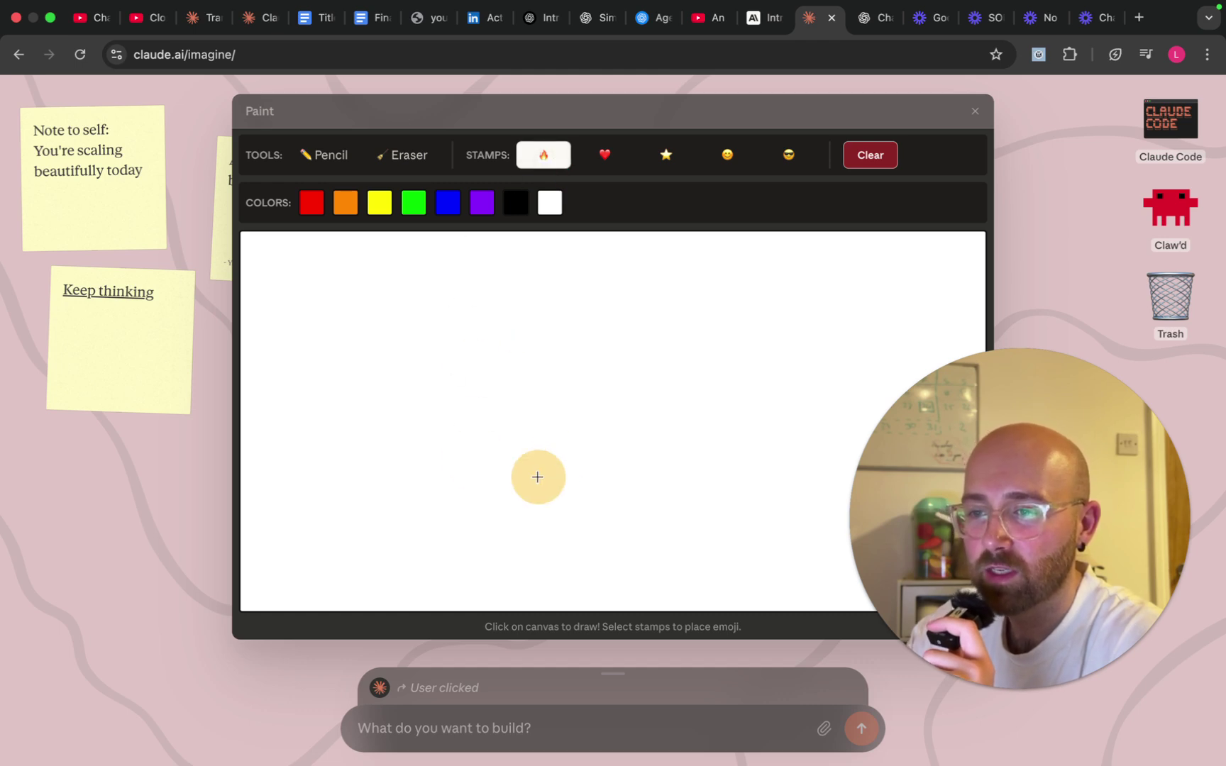
{"action": "left_click", "coordinate": [658, 359]}
{"action": "left_click", "coordinate": [738, 501]}
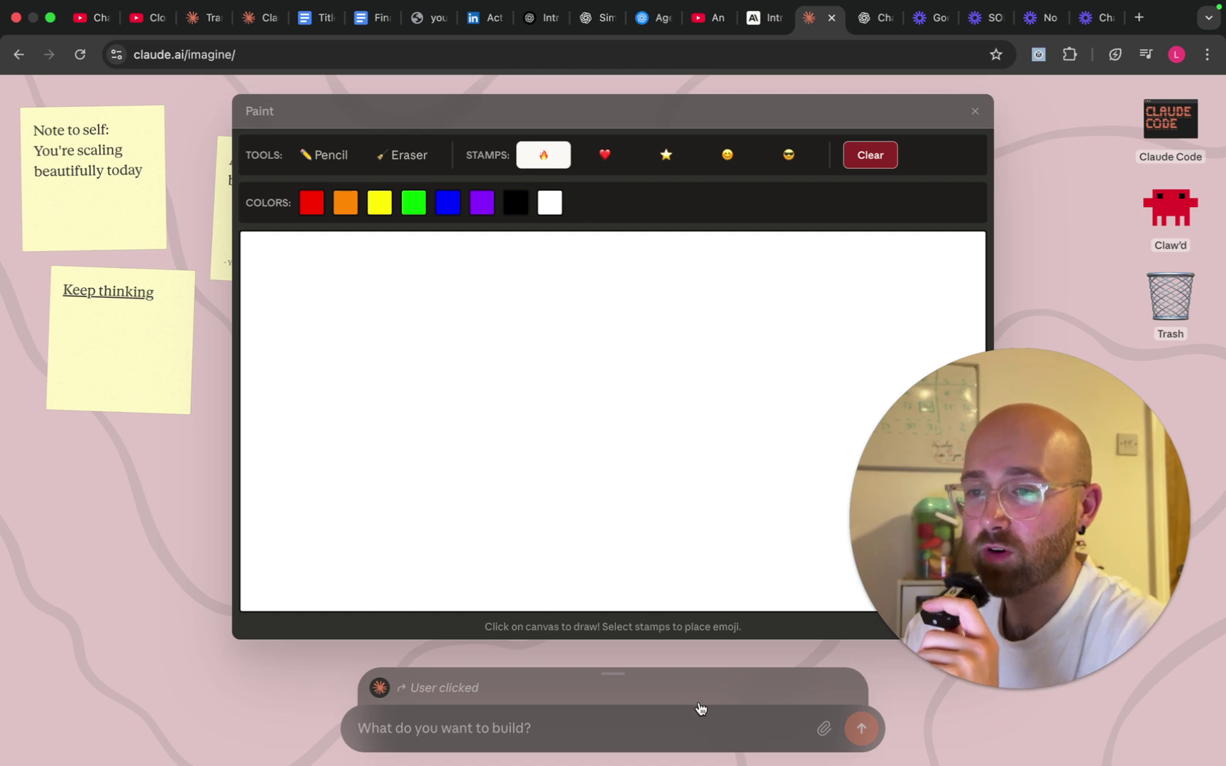
Pick the fire stamp once more and try three further placements on the canvas.
{"action": "left_click", "coordinate": [550, 160]}
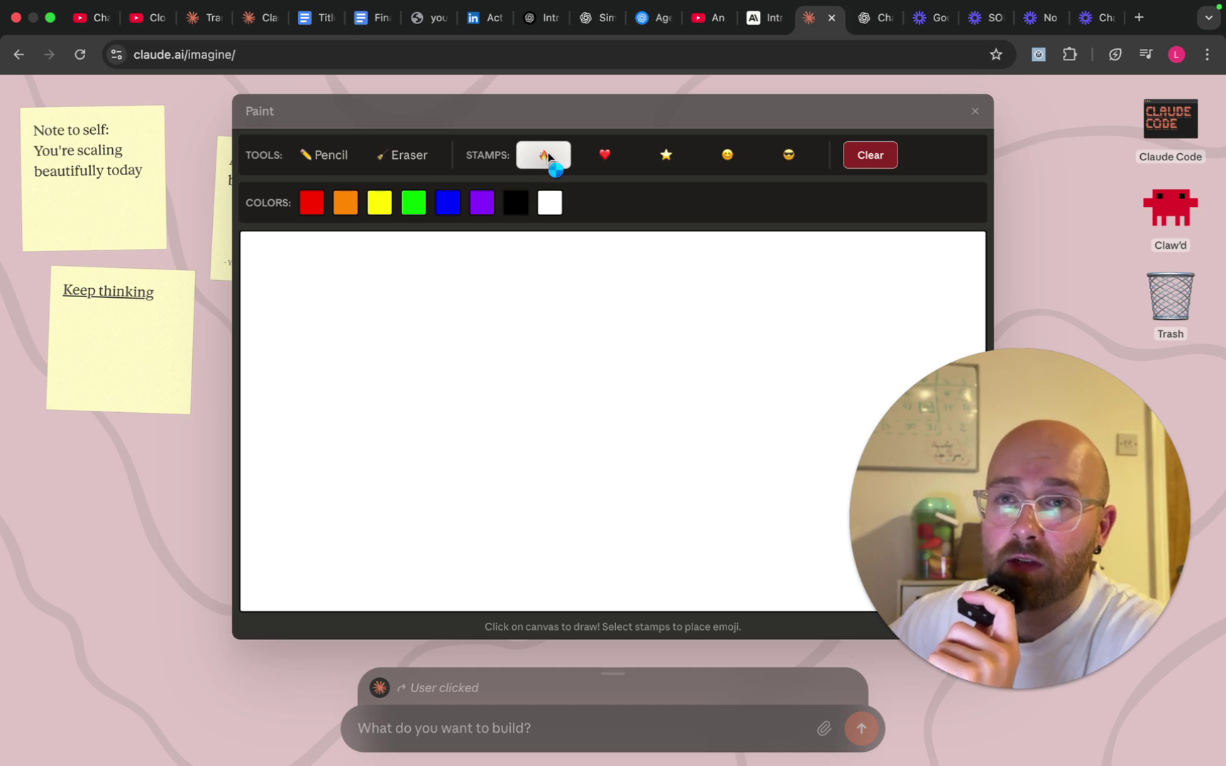
{"action": "left_click", "coordinate": [460, 400]}
{"action": "left_click", "coordinate": [579, 492]}
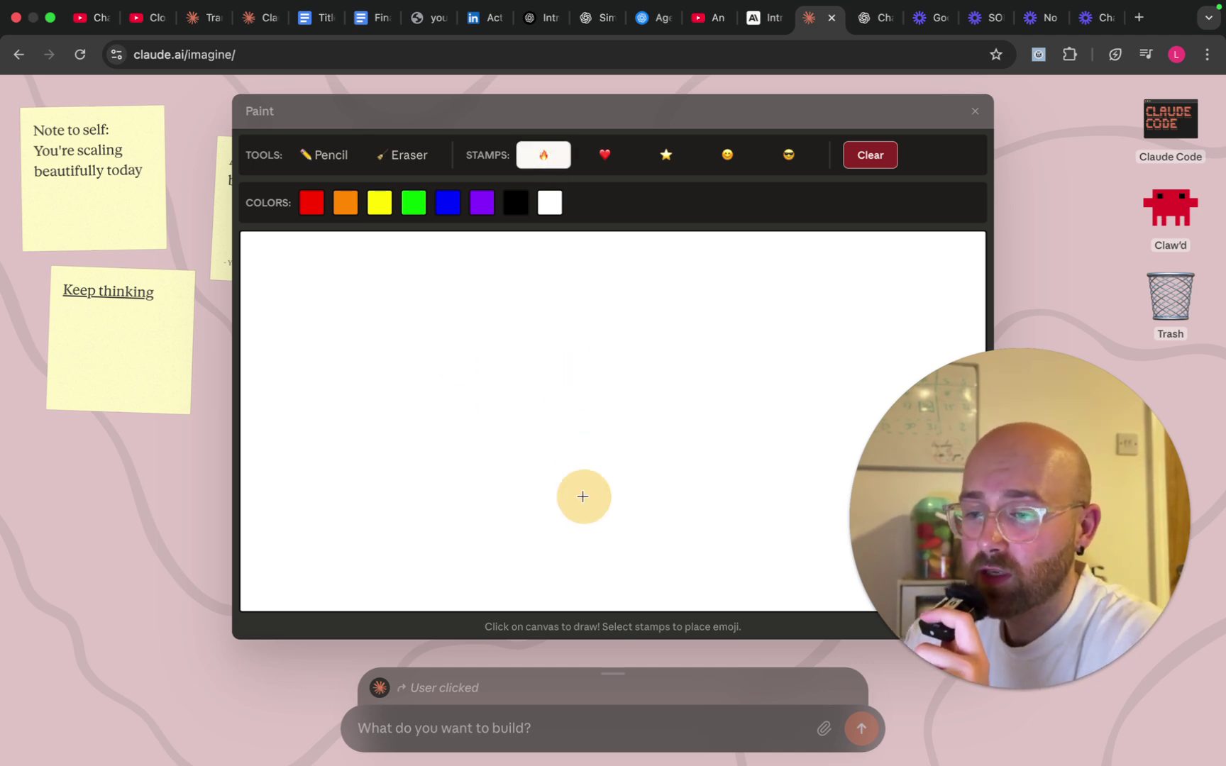
{"action": "left_click", "coordinate": [532, 237]}
Switch to the Pencil tool and try drawing at many points on the blank canvas.
{"action": "left_click", "coordinate": [326, 156]}
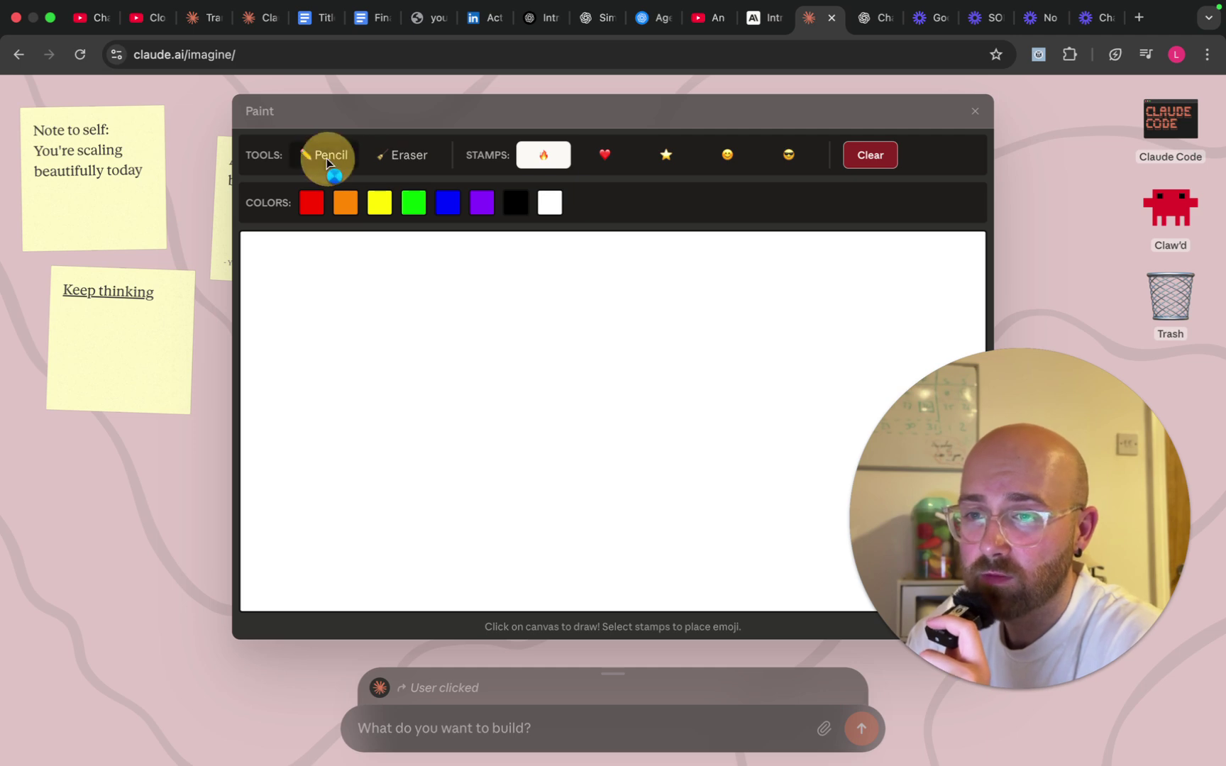
{"action": "left_click", "coordinate": [406, 480]}
{"action": "left_click", "coordinate": [568, 360]}
{"action": "left_click", "coordinate": [691, 439]}
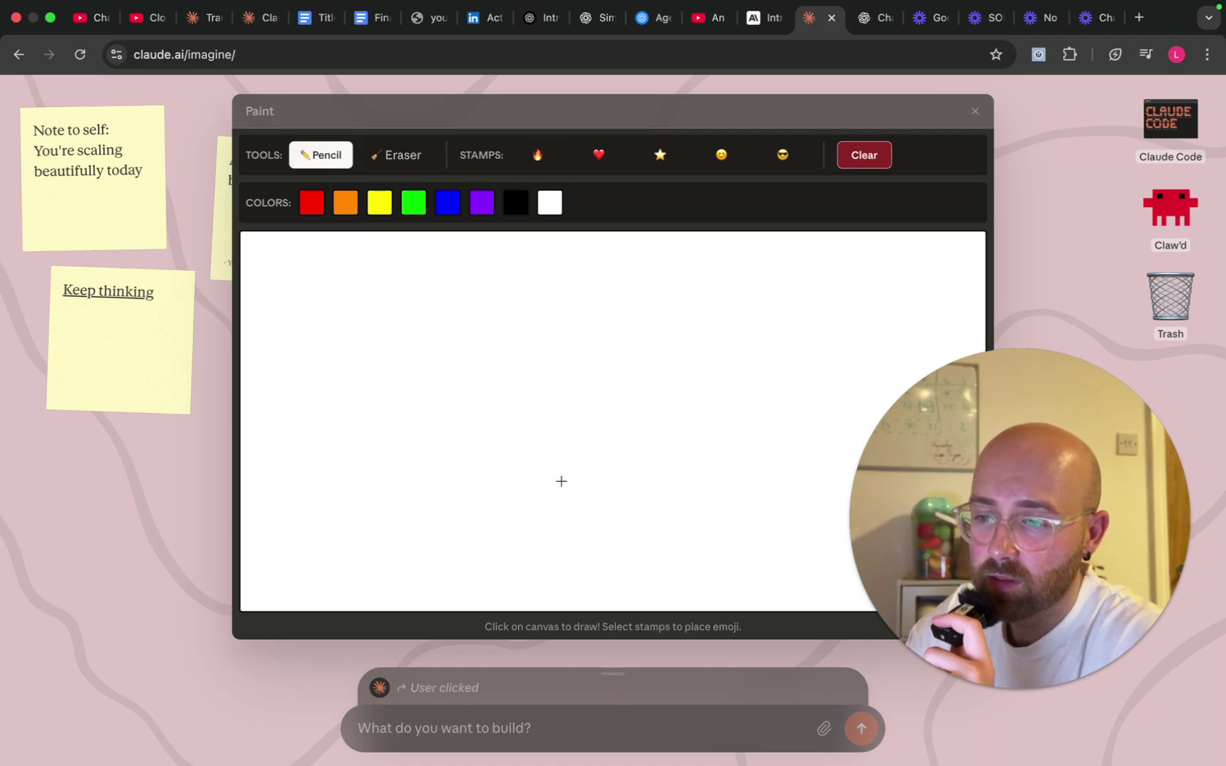
{"action": "left_click", "coordinate": [562, 449]}
{"action": "left_click", "coordinate": [582, 504]}
{"action": "left_click", "coordinate": [638, 386]}
{"action": "left_click", "coordinate": [474, 447]}
{"action": "left_click", "coordinate": [642, 536]}
{"action": "left_click", "coordinate": [633, 499]}
{"action": "left_click", "coordinate": [621, 446]}
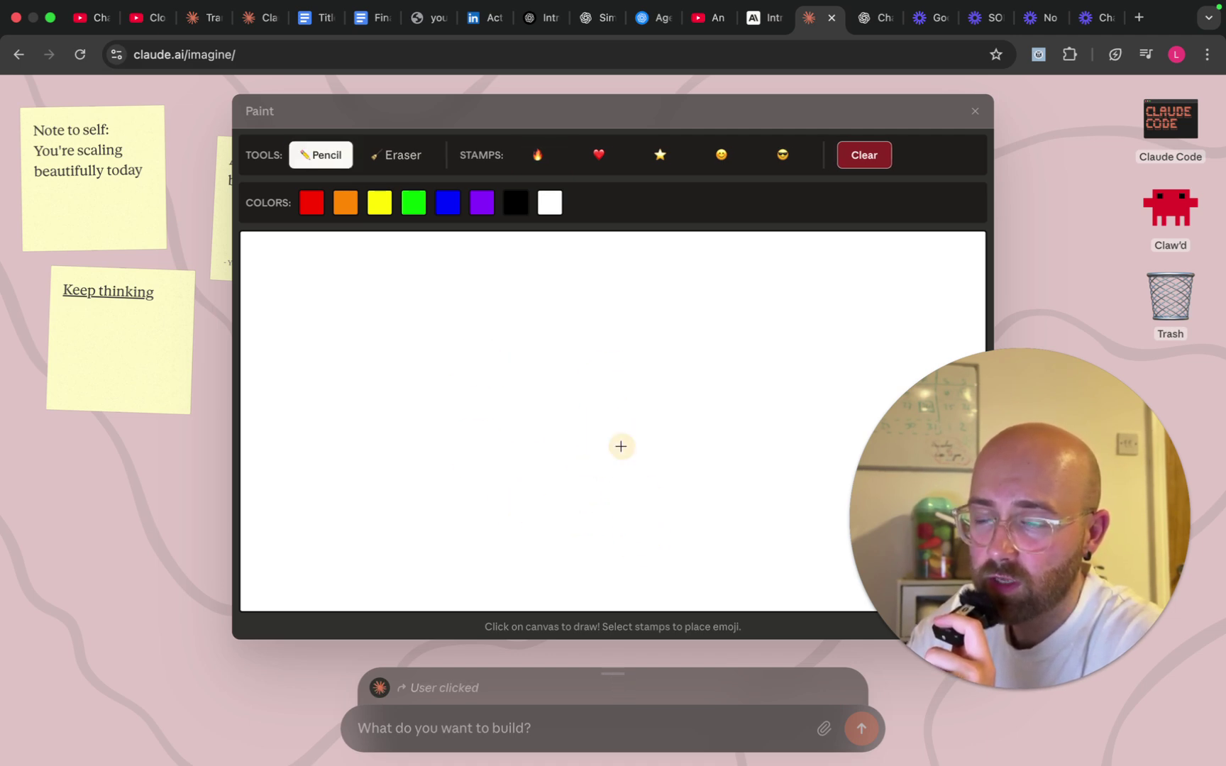
{"action": "left_click", "coordinate": [567, 383]}
{"action": "left_click", "coordinate": [485, 347]}
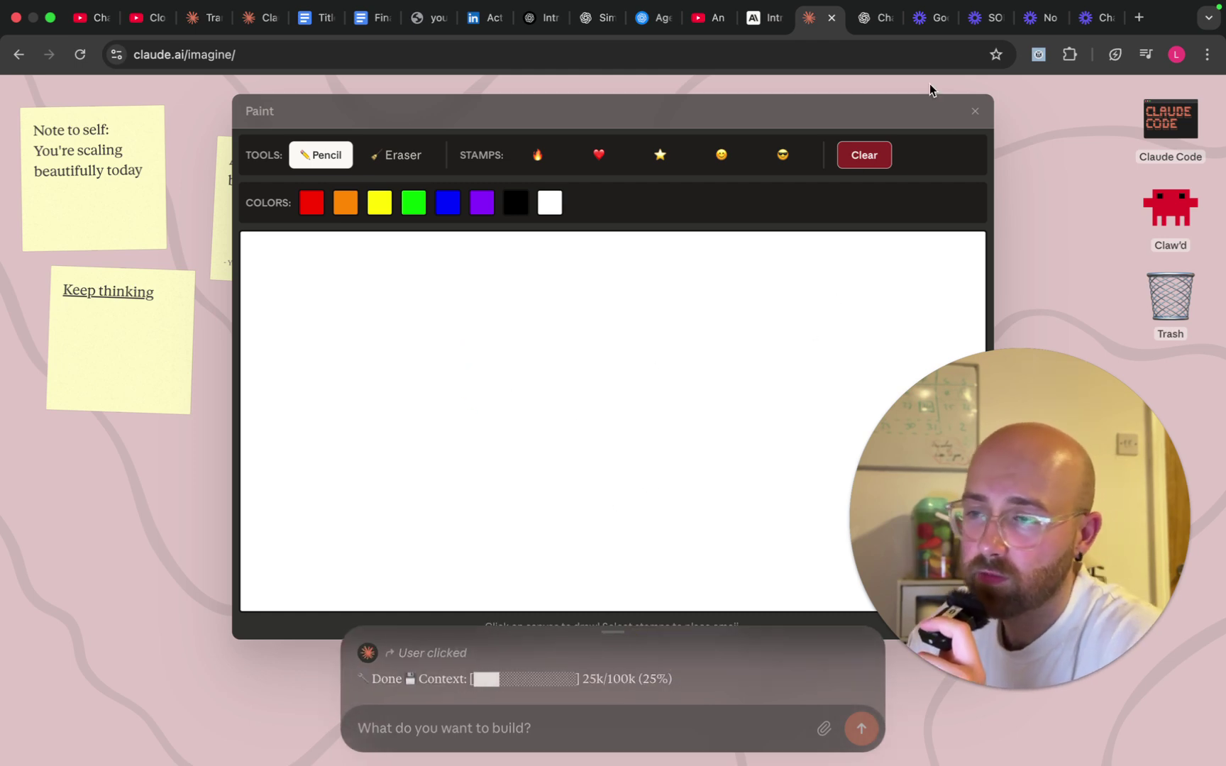
Close the Paint window and reload the Imagine with Claude page.
{"action": "left_click", "coordinate": [976, 112]}
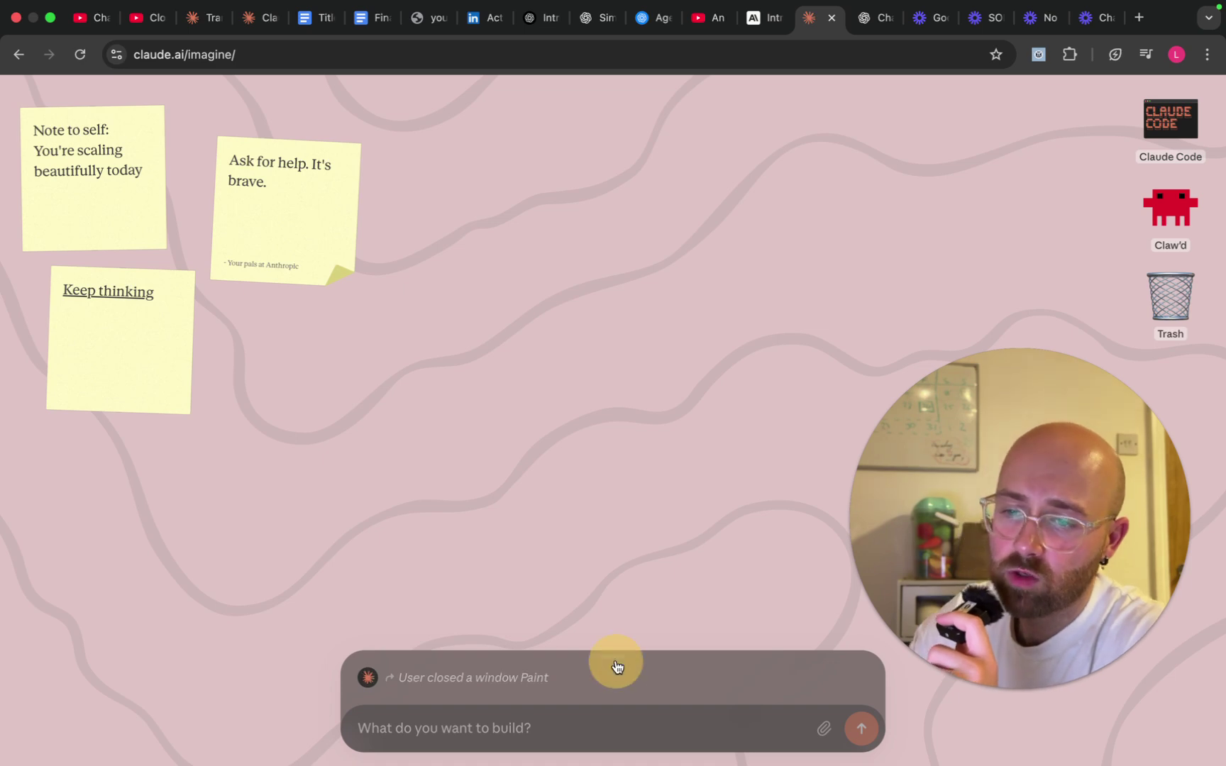
{"action": "left_click_drag", "start_coordinate": [619, 668], "coordinate": [158, 229]}
{"action": "left_click", "coordinate": [76, 57]}
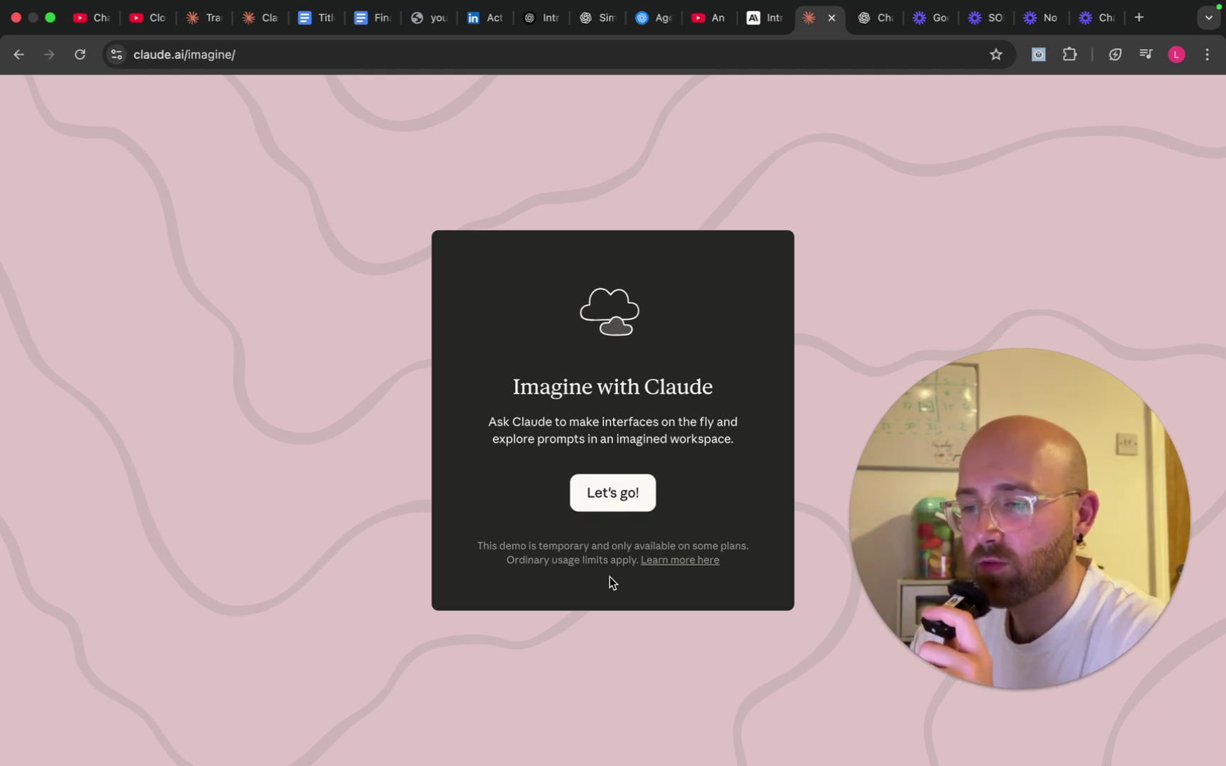
Enter the workspace and launch the 'Build tools for a medieval coder' suggestion.
{"action": "left_click", "coordinate": [600, 504]}
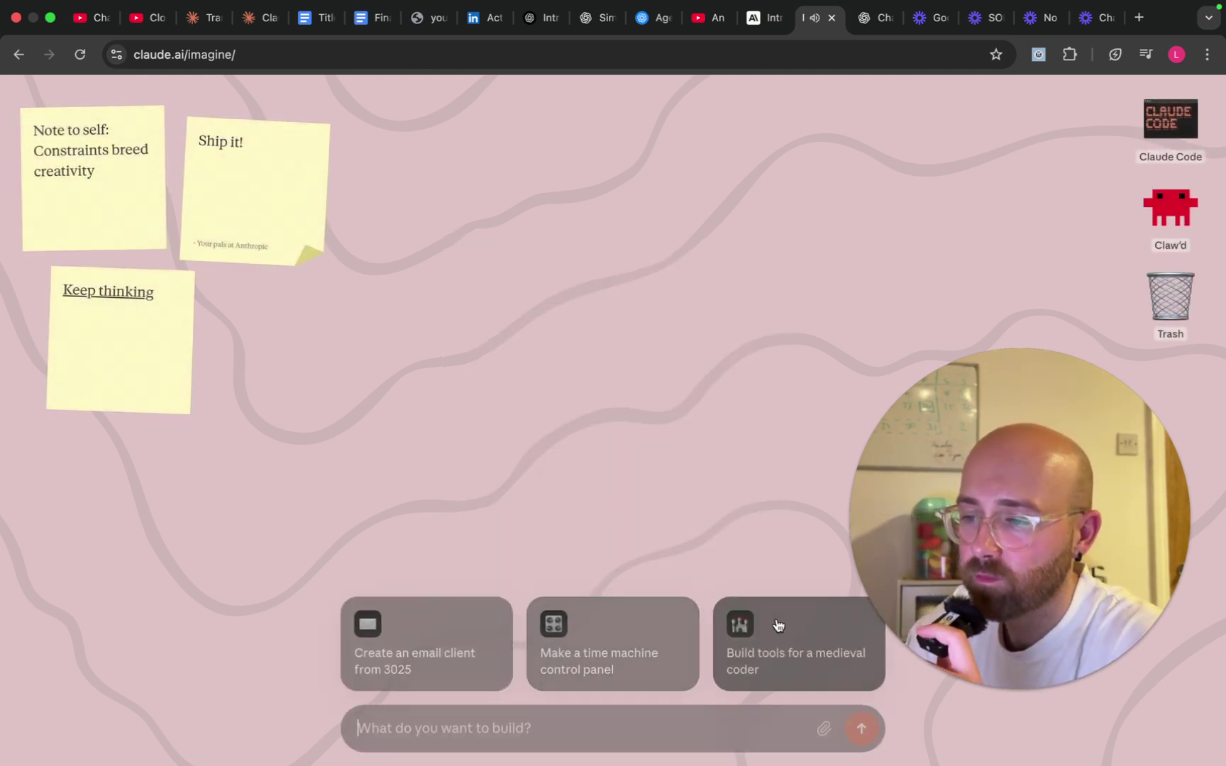
{"action": "left_click", "coordinate": [792, 669]}
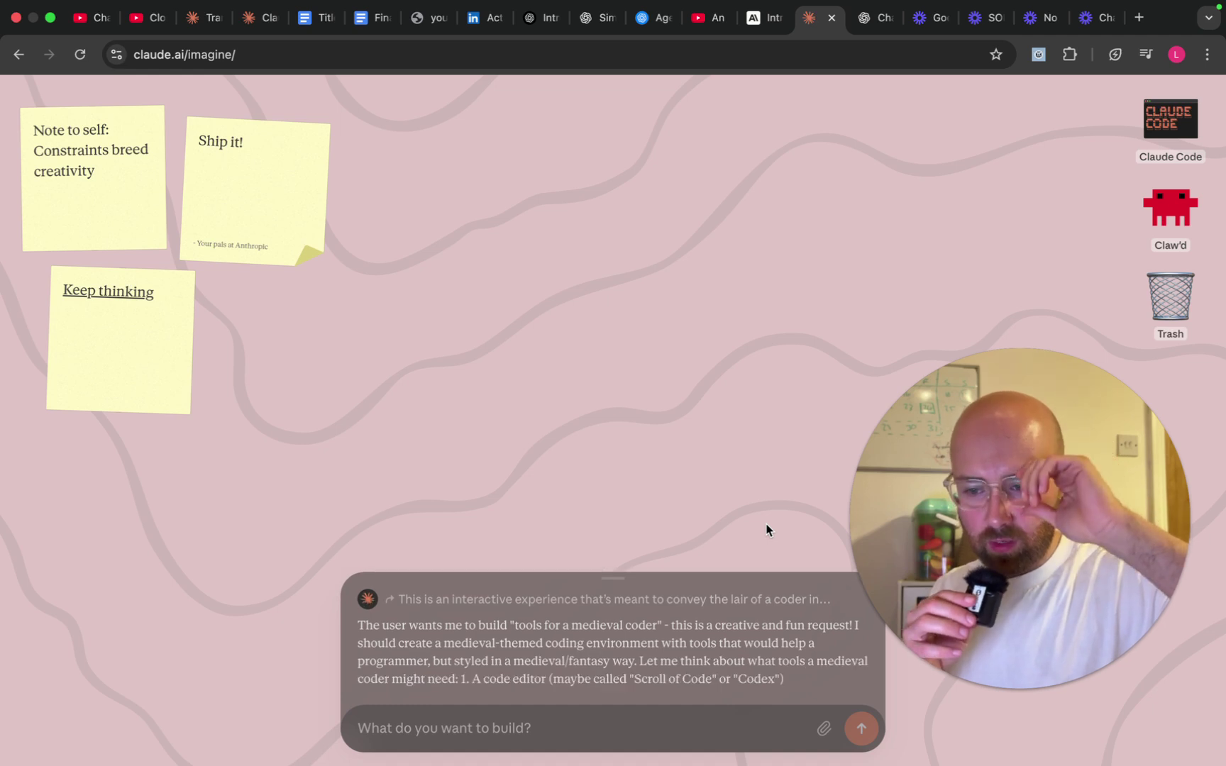
{"action": "left_click", "coordinate": [608, 571]}
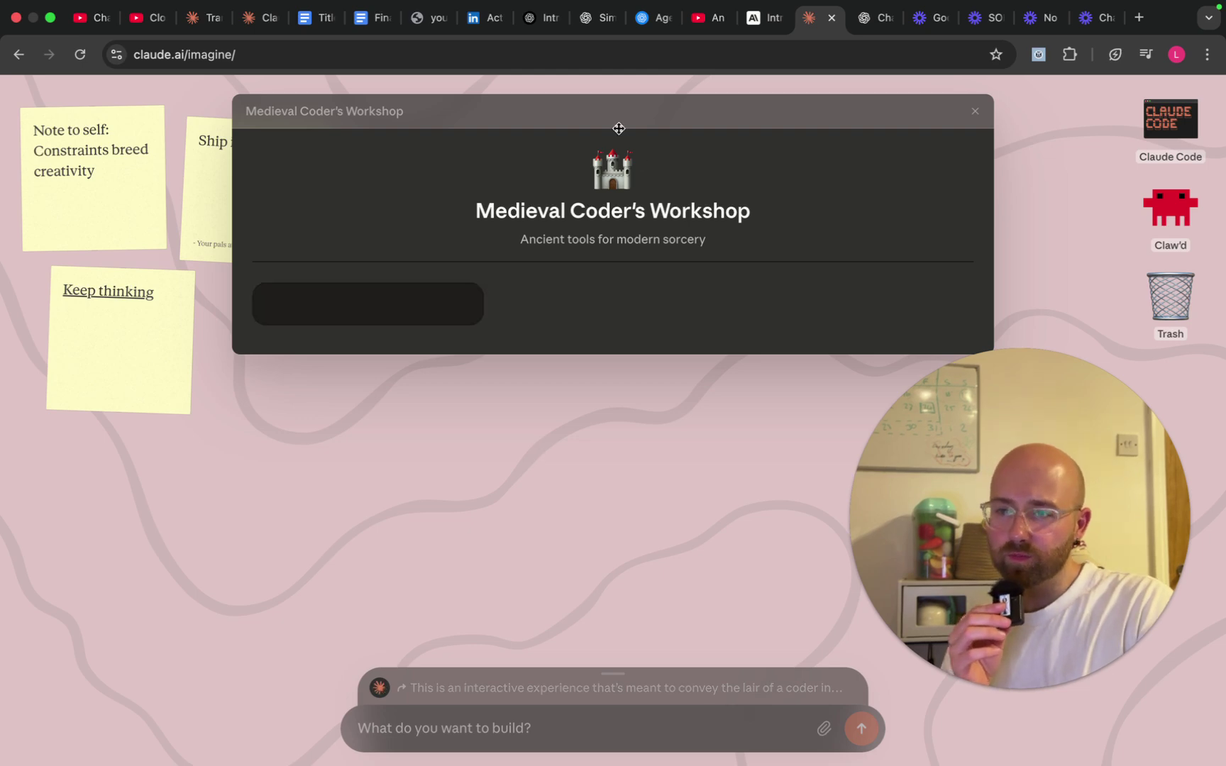
Move the workshop window left, scroll through its nine tools, and open Sacred Codex.
{"action": "left_click_drag", "start_coordinate": [619, 128], "coordinate": [485, 144]}
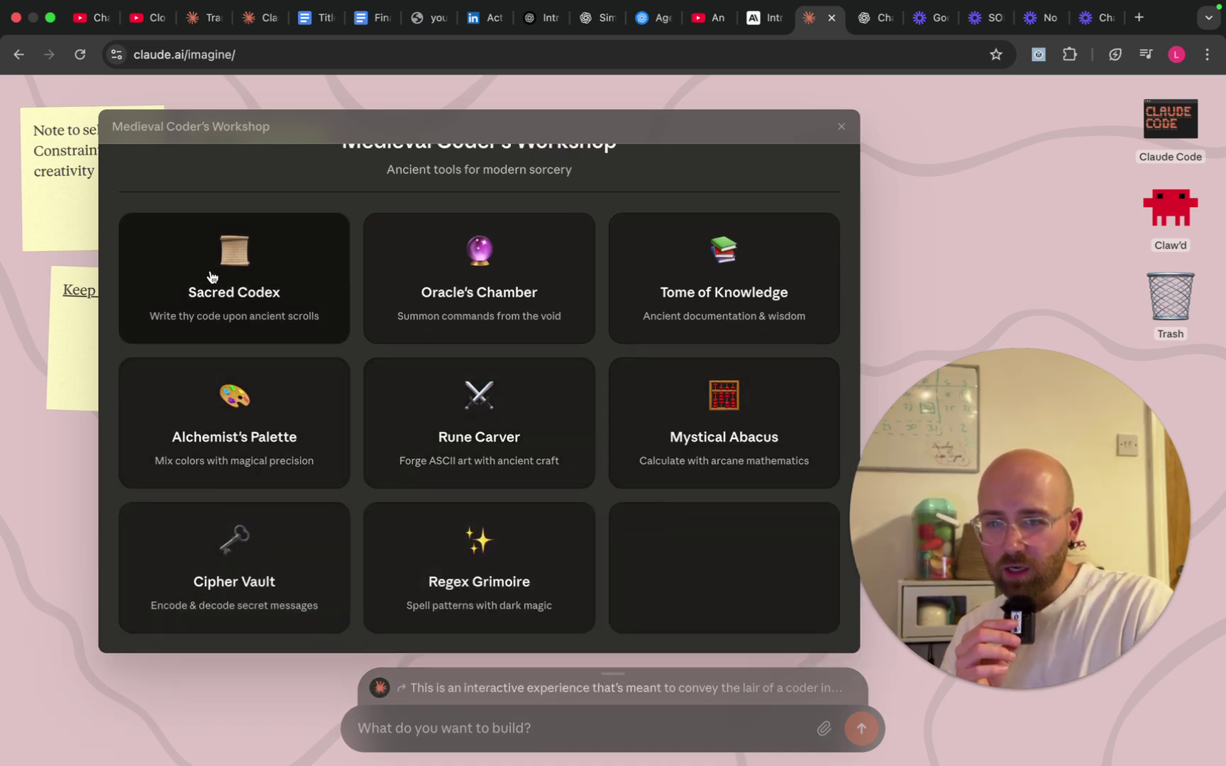
{"action": "scroll", "coordinate": [151, 334], "scroll_direction": "down", "scroll_amount": 2}
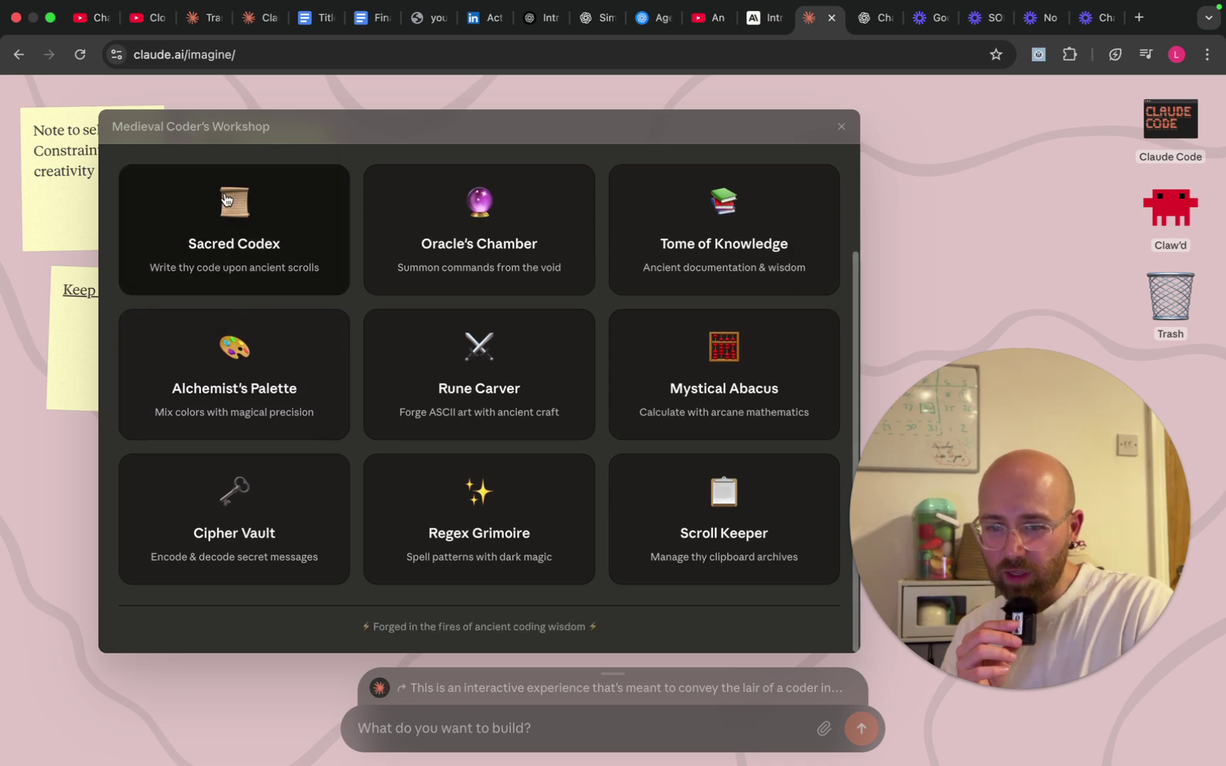
{"action": "left_click", "coordinate": [225, 197]}
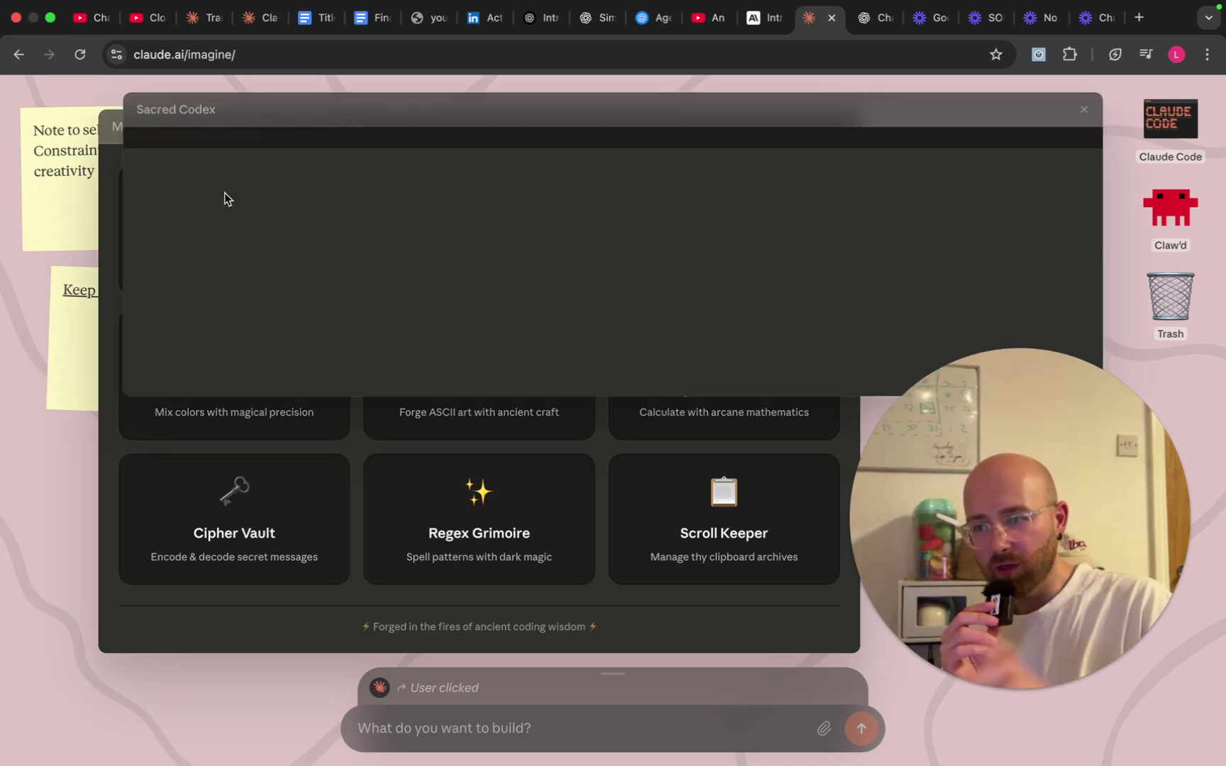
Set the Sacred Codex language to Python Manuscripts.
{"action": "left_click", "coordinate": [250, 153]}
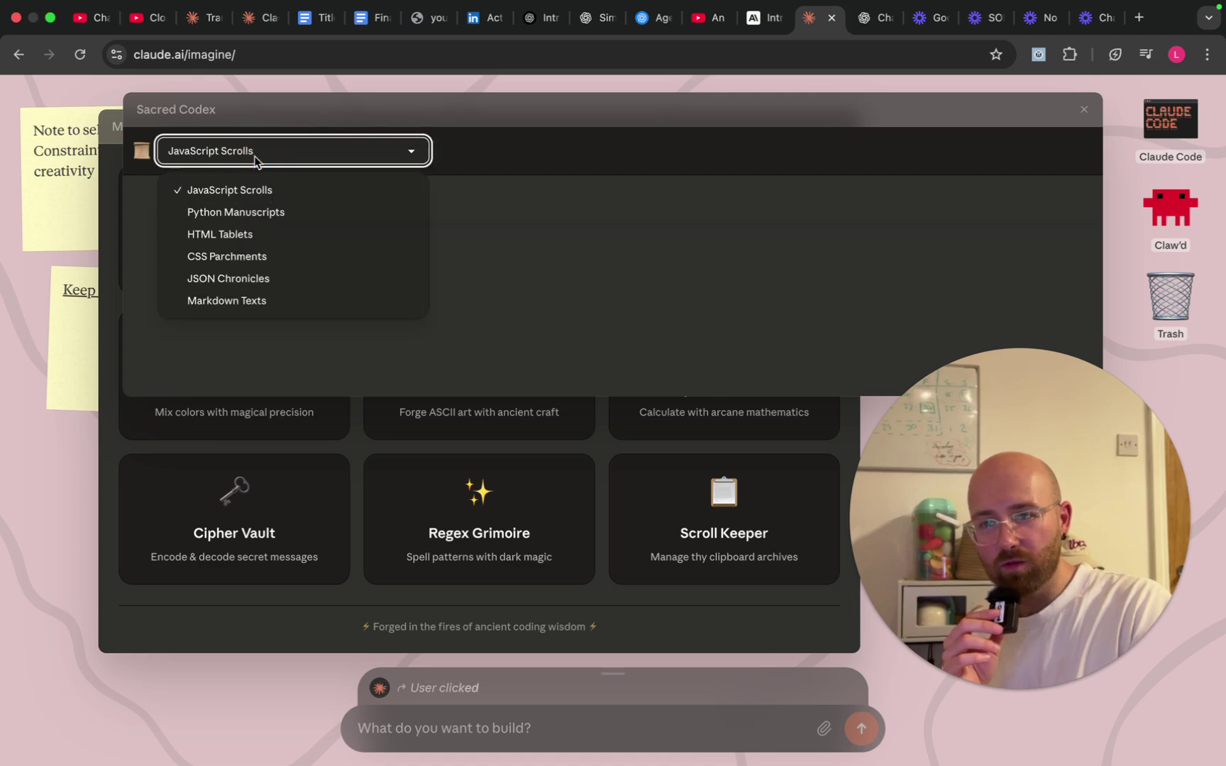
{"action": "left_click", "coordinate": [255, 193]}
{"action": "left_click", "coordinate": [271, 153]}
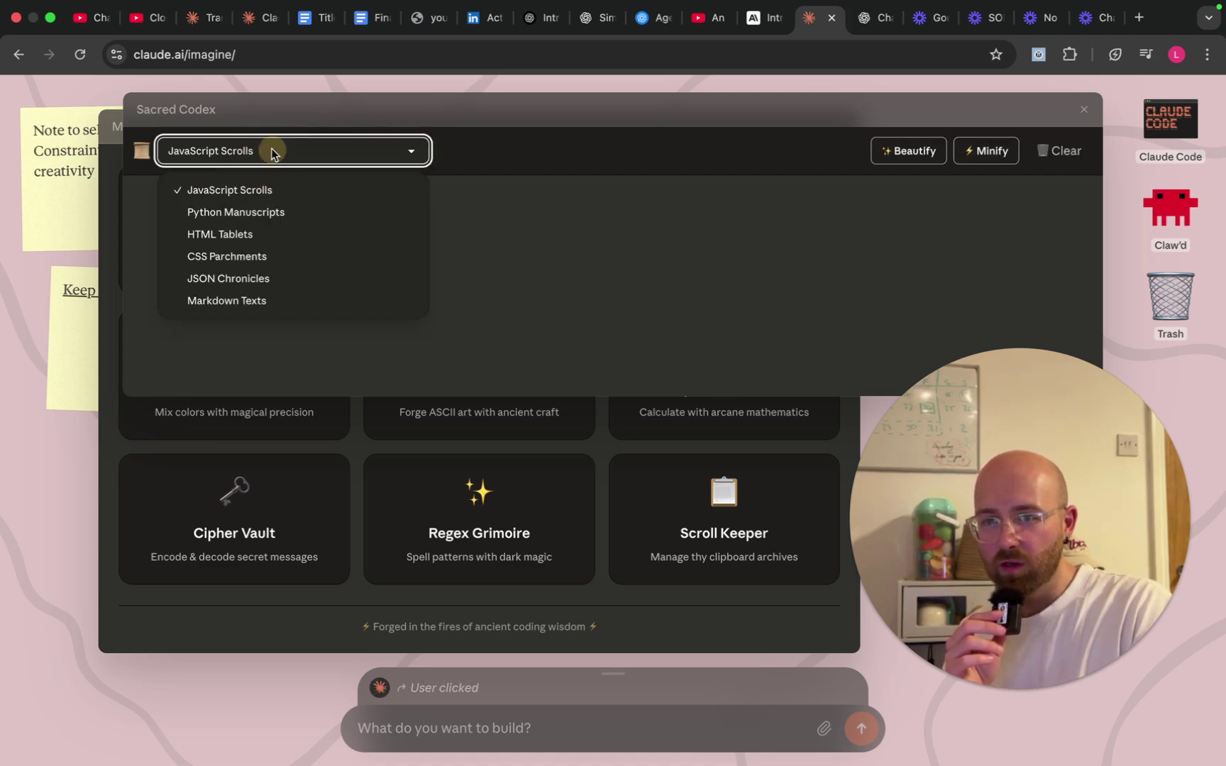
{"action": "left_click", "coordinate": [269, 220]}
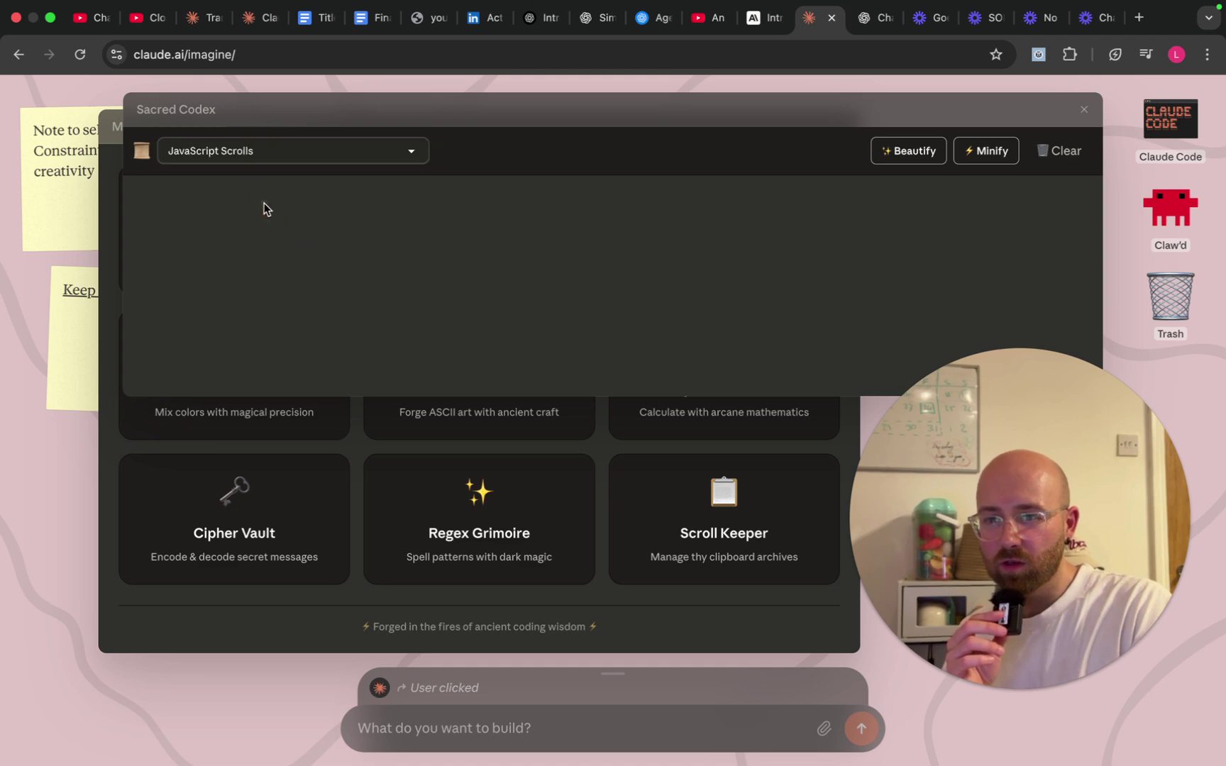
{"action": "left_click", "coordinate": [270, 204]}
{"action": "left_click", "coordinate": [242, 151]}
{"action": "left_click", "coordinate": [242, 210]}
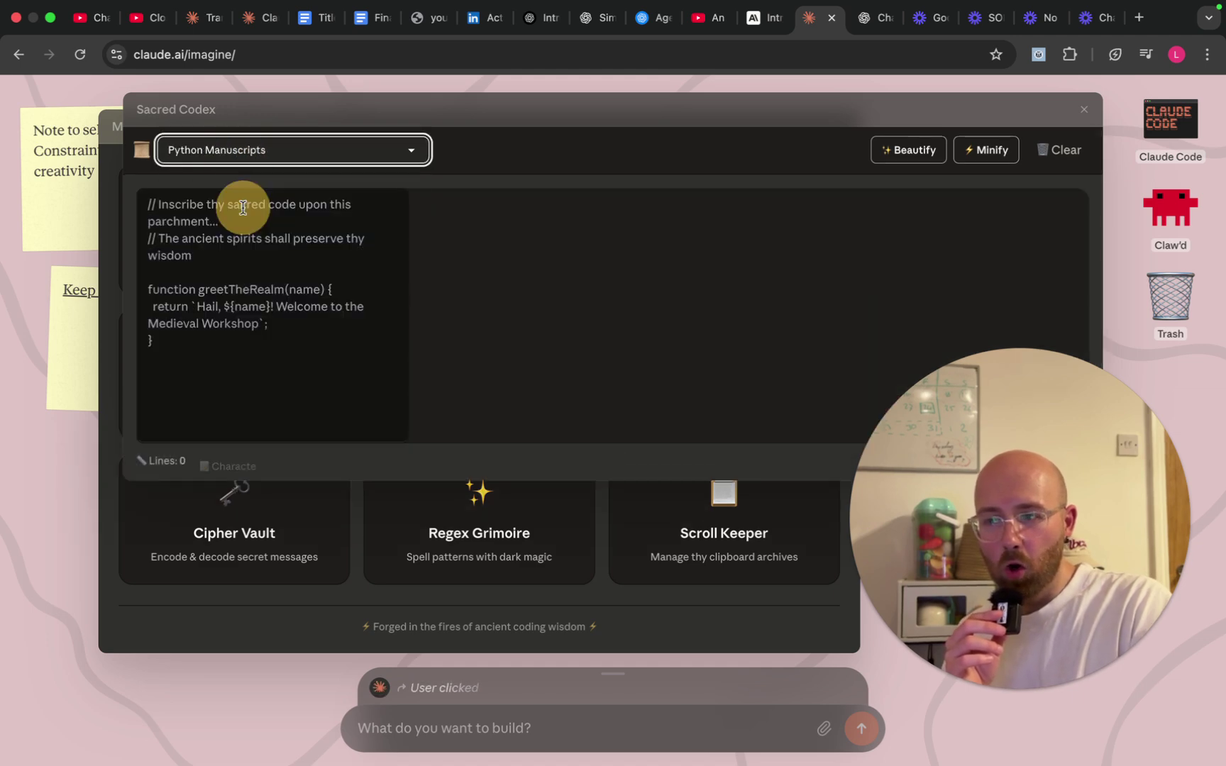
Apply Beautify and Minify to the editor code, type 'gcfhvjbjn', and beautify again.
{"action": "left_click", "coordinate": [254, 252]}
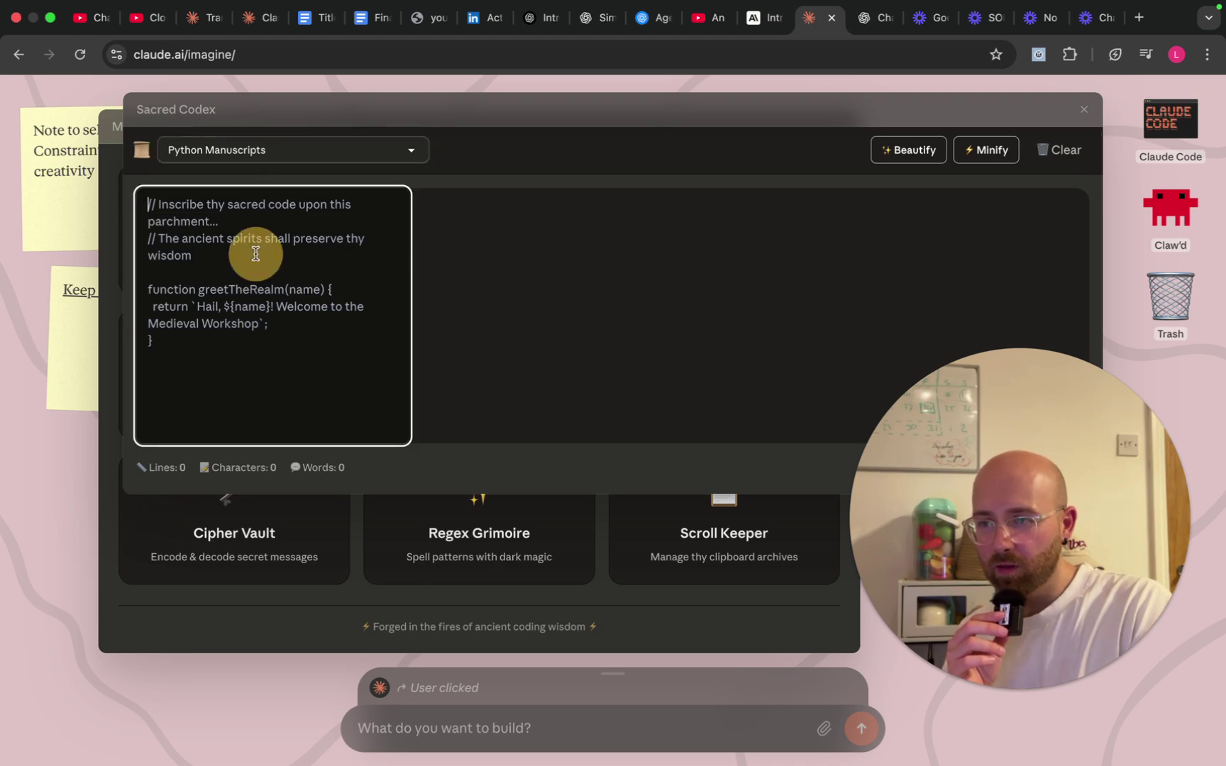
{"action": "left_click", "coordinate": [284, 290]}
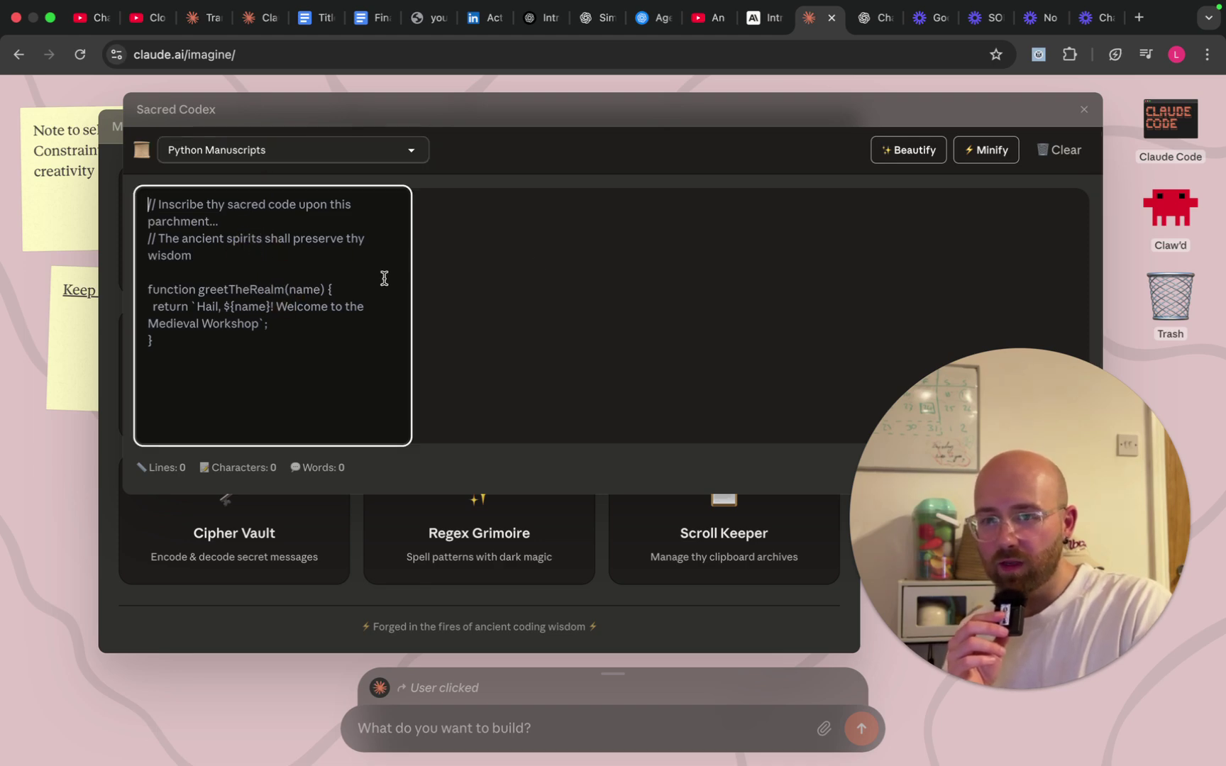
{"action": "left_click", "coordinate": [923, 155]}
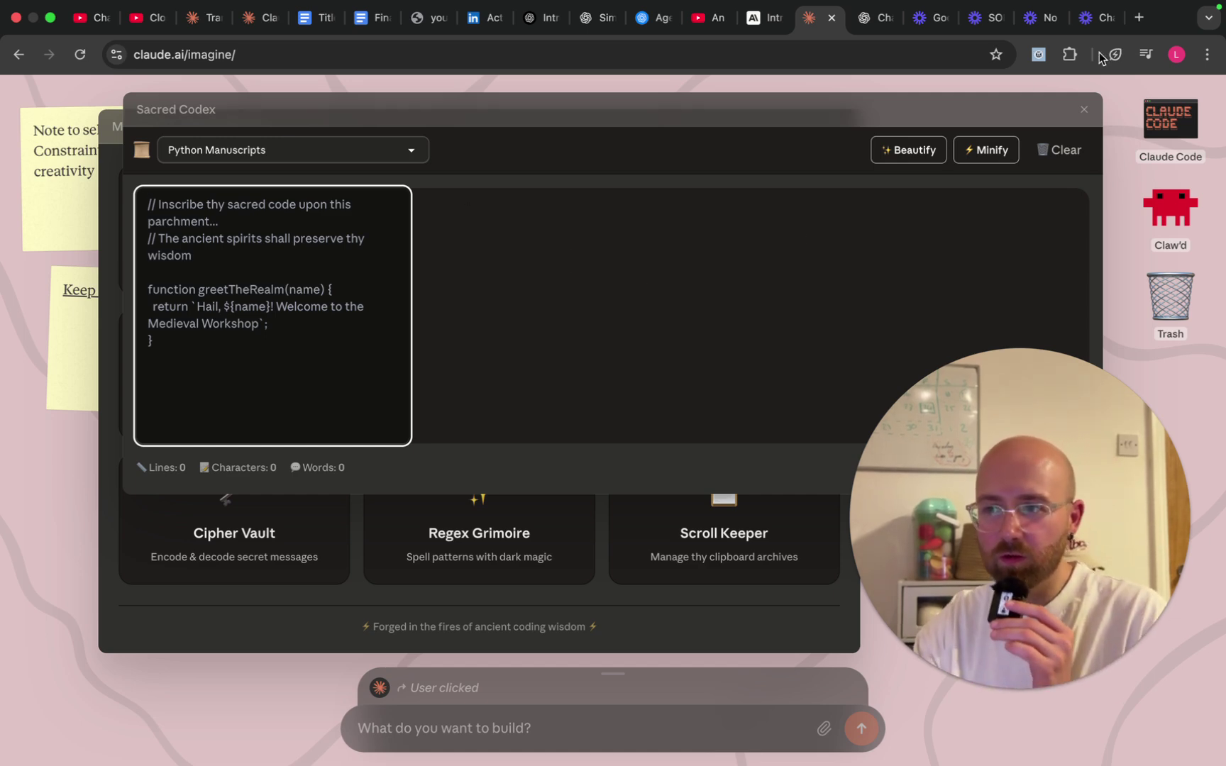
{"action": "left_click", "coordinate": [987, 157]}
{"action": "left_click", "coordinate": [255, 264]}
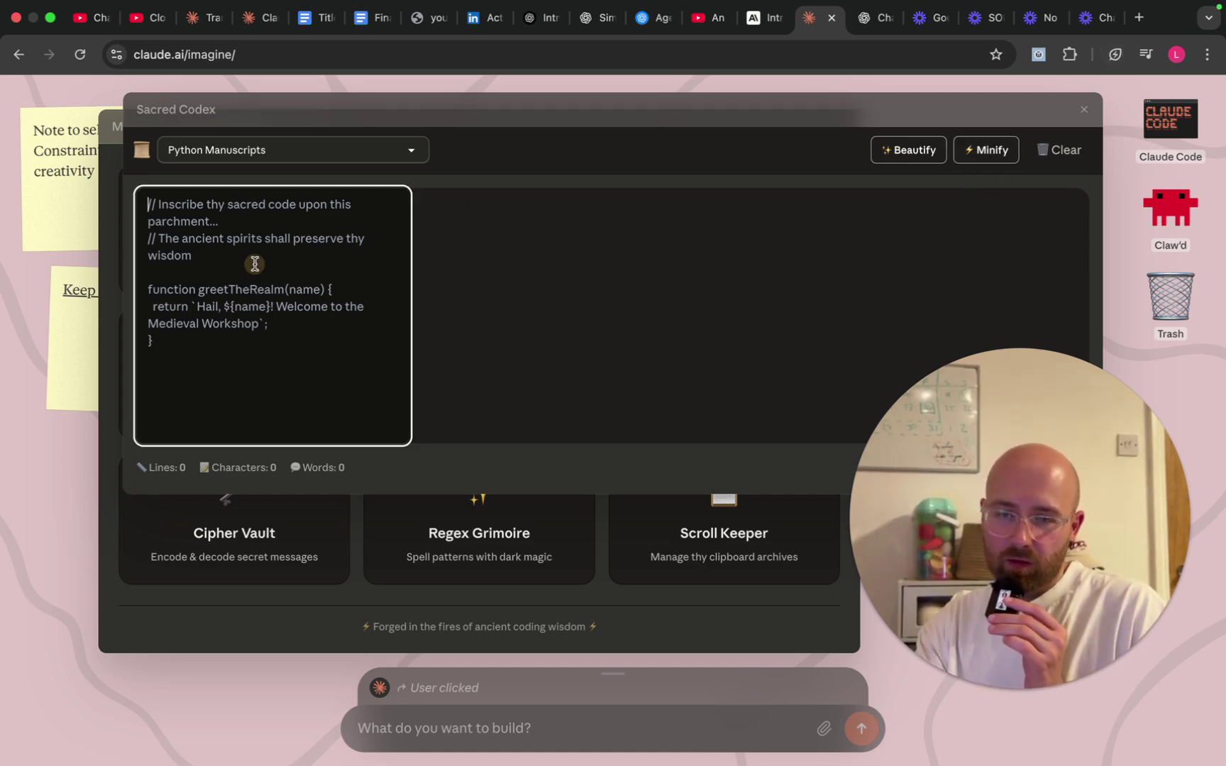
{"action": "left_click", "coordinate": [882, 161]}
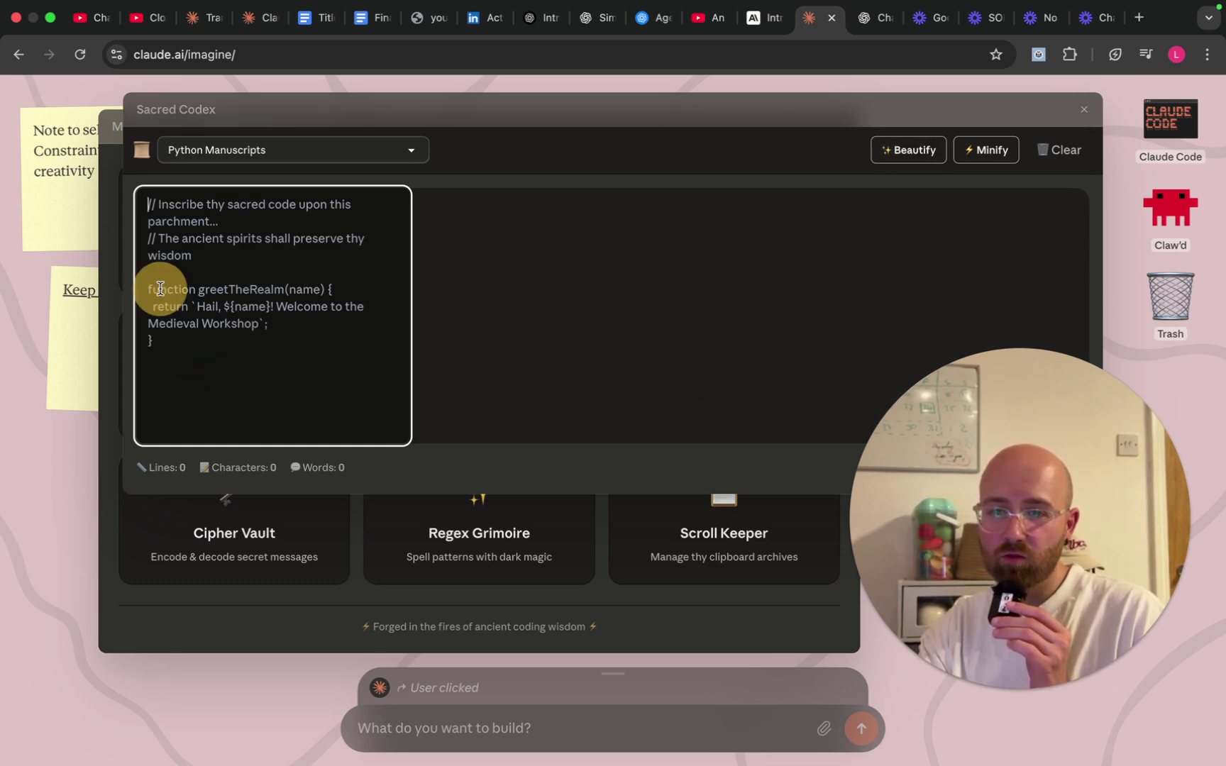
{"action": "left_click", "coordinate": [244, 272]}
{"action": "type", "text": "gcfhvjbjnkml,;."}
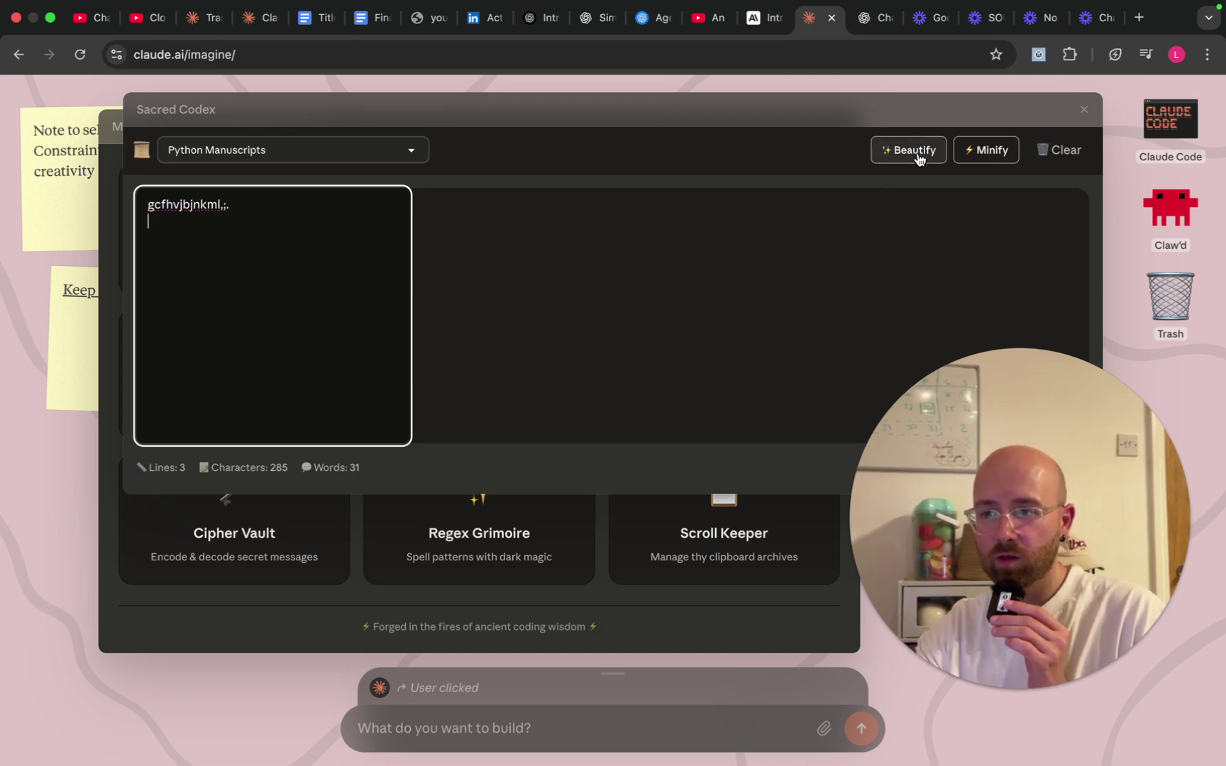
{"action": "left_click", "coordinate": [923, 163]}
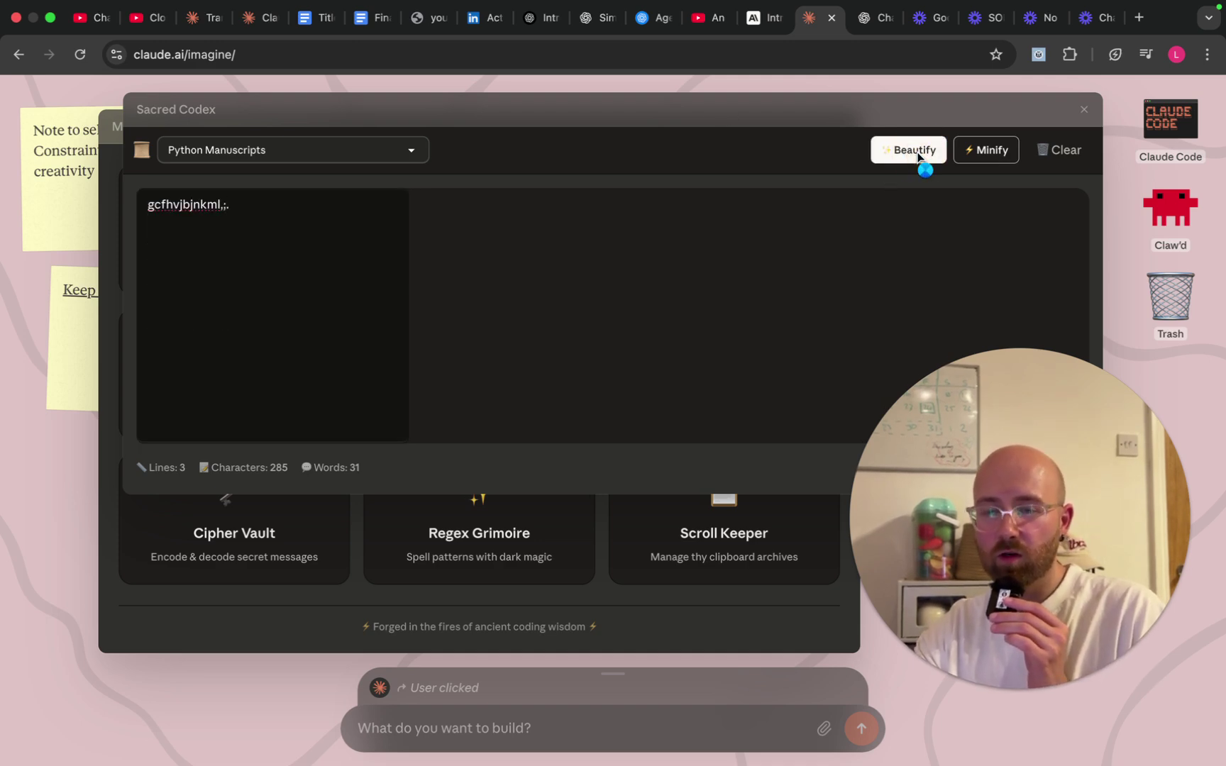
Close Sacred Codex, open the Oracle's Chamber terminal, and run ls.
{"action": "left_click", "coordinate": [1084, 109]}
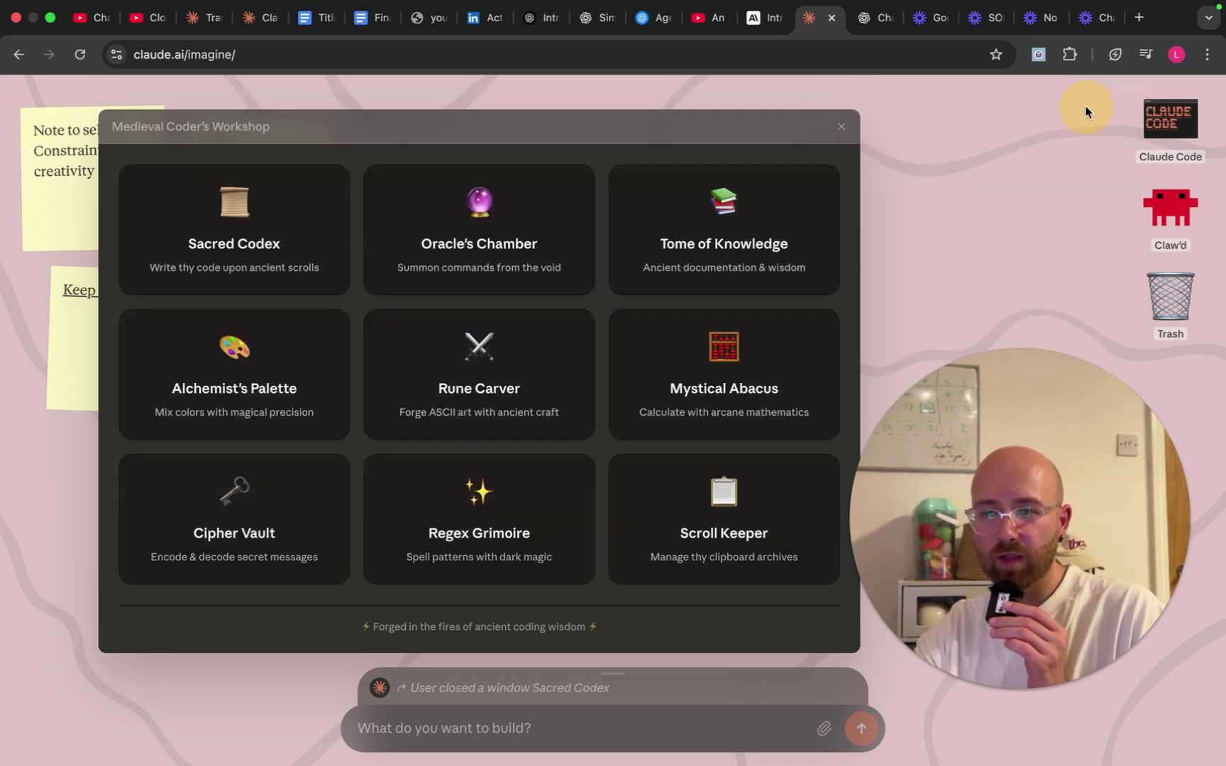
{"action": "left_click", "coordinate": [489, 241]}
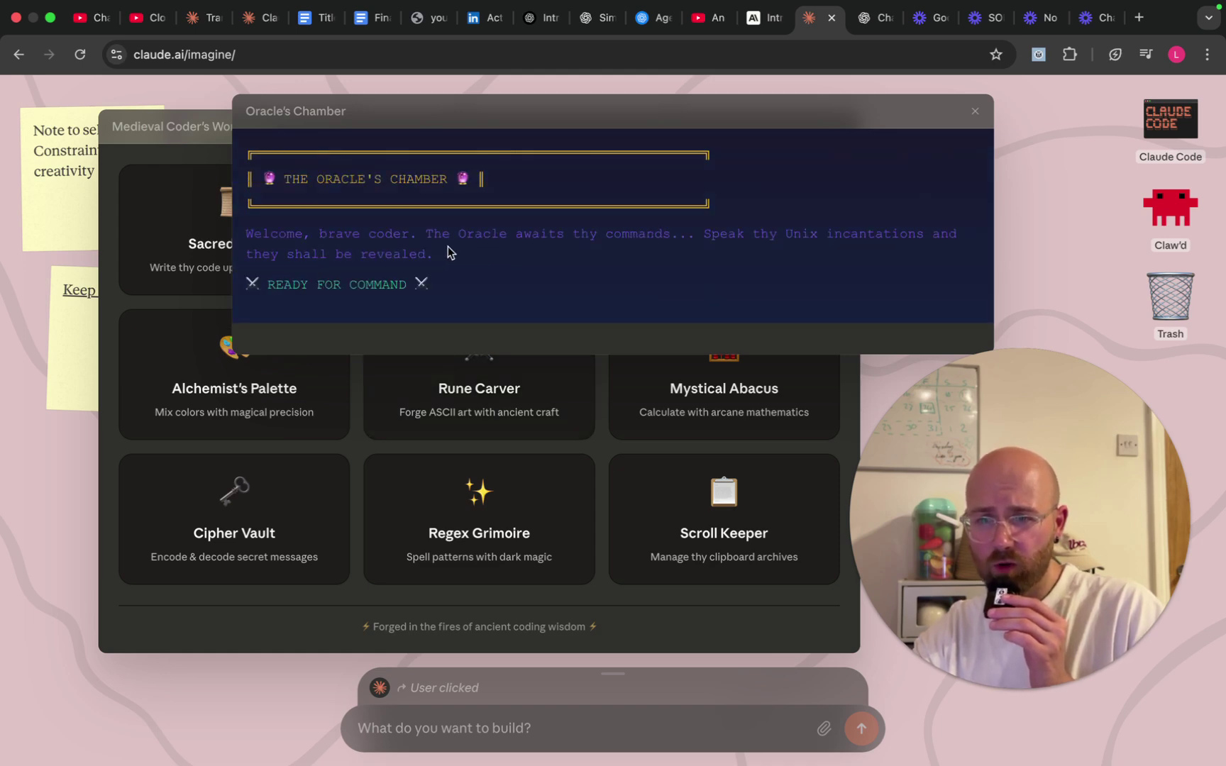
{"action": "left_click", "coordinate": [358, 285]}
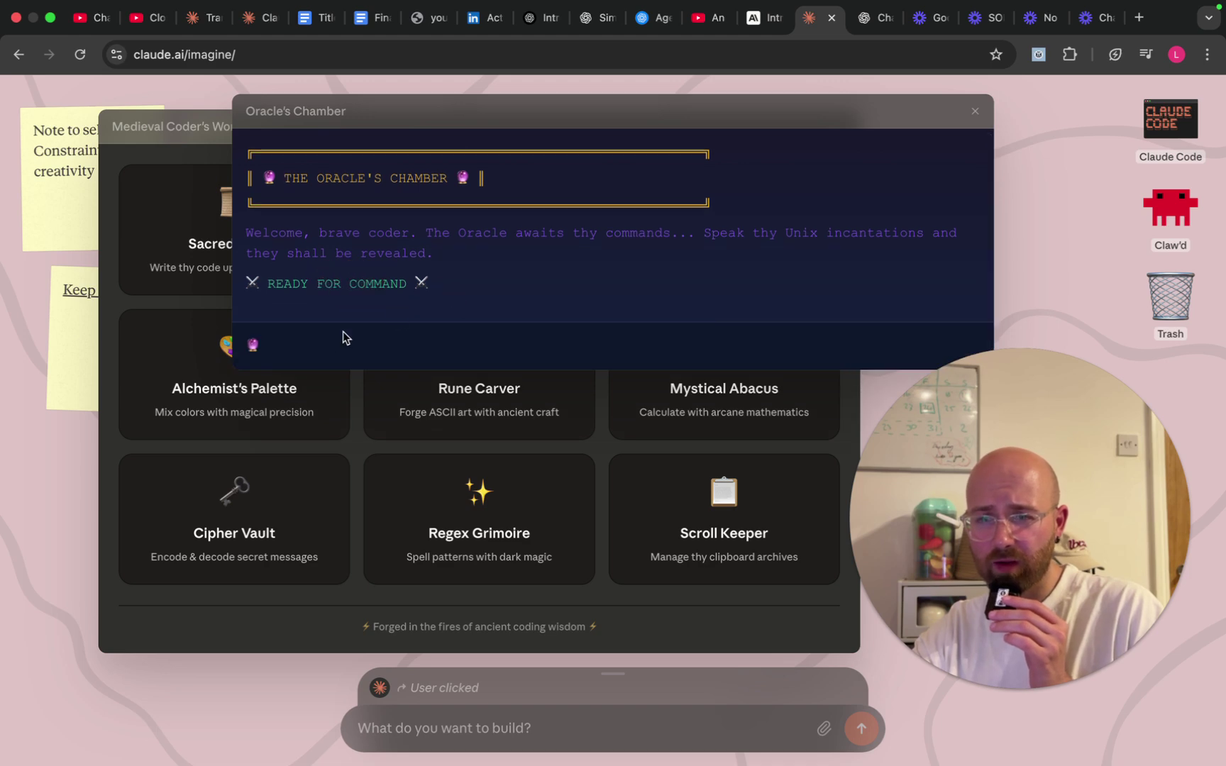
{"action": "left_click", "coordinate": [326, 338]}
{"action": "left_click", "coordinate": [362, 354]}
{"action": "left_click", "coordinate": [362, 347]}
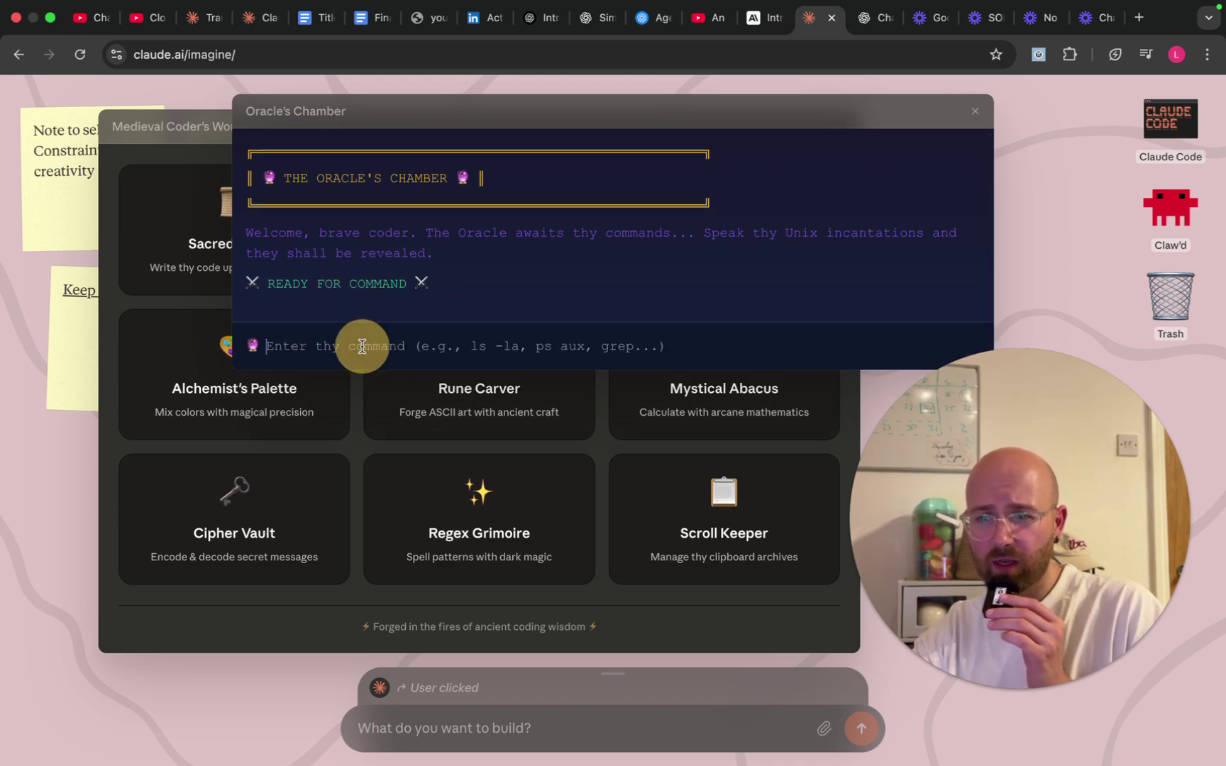
{"action": "type", "text": "l"}
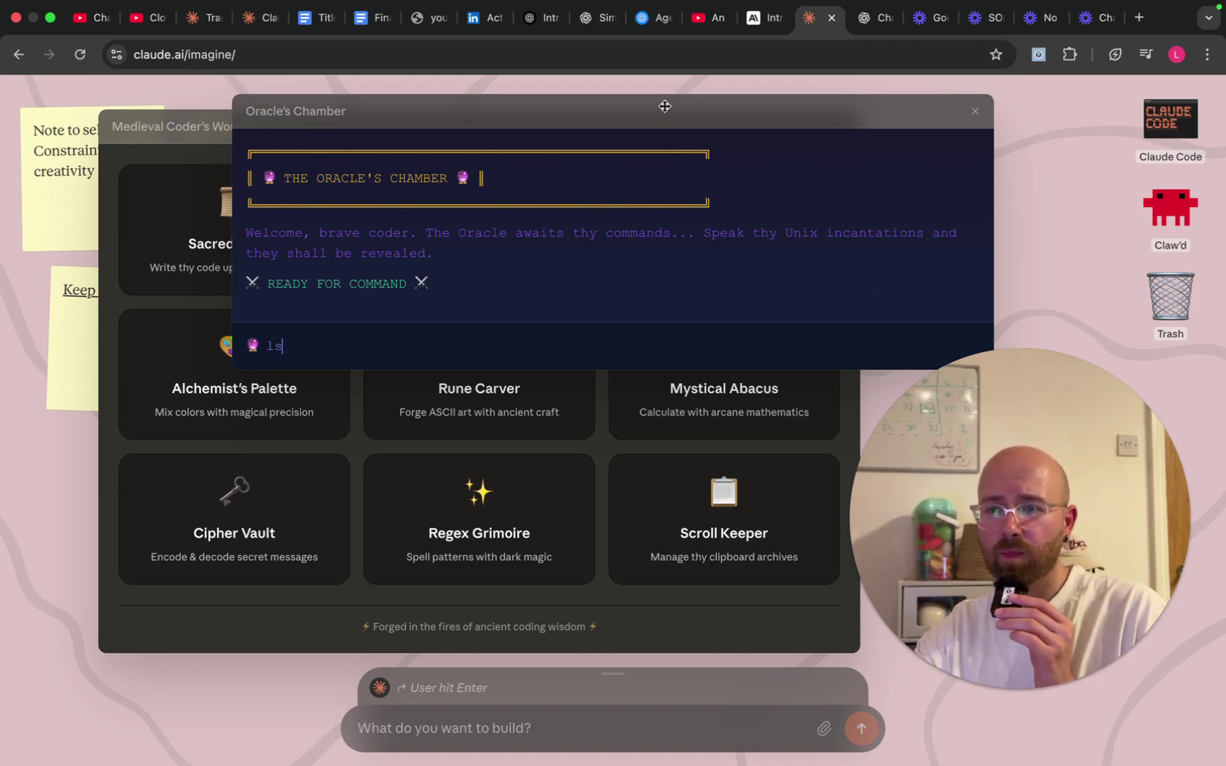
{"action": "type", "text": "s"}
{"action": "left_click_drag", "start_coordinate": [635, 118], "coordinate": [463, 114]}
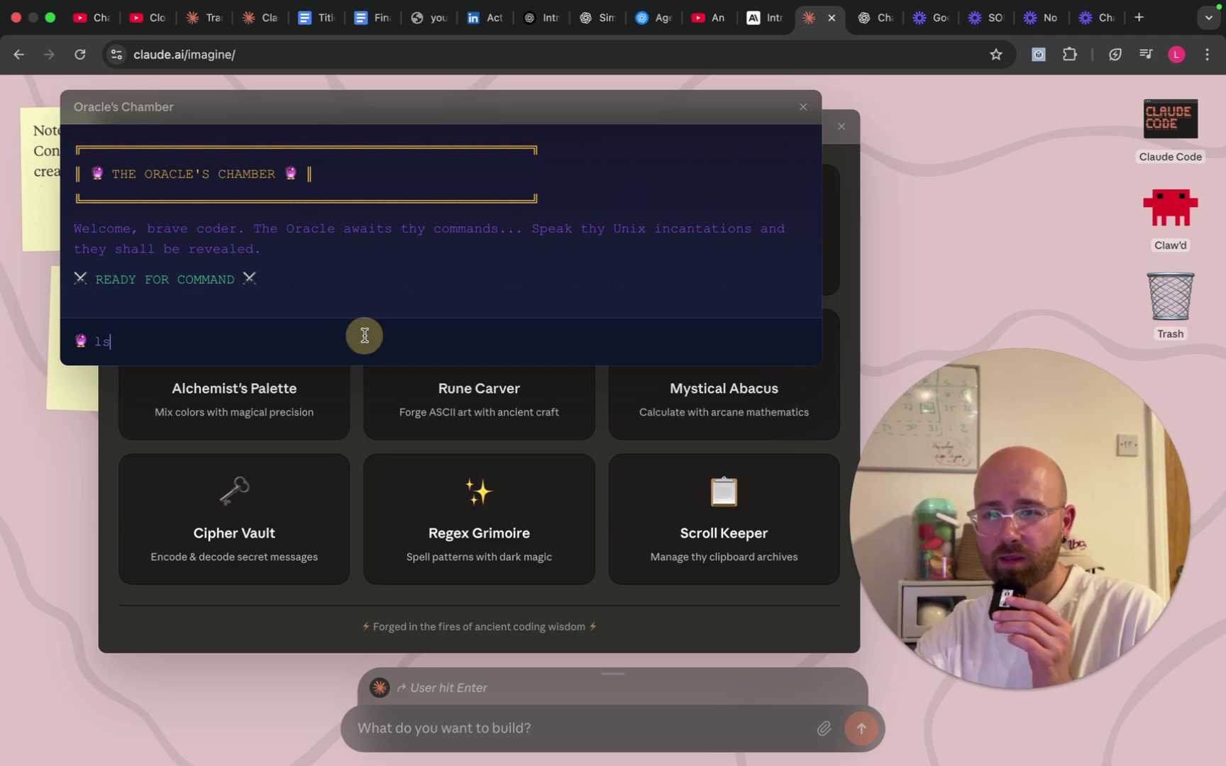
{"action": "key", "text": "Return"}
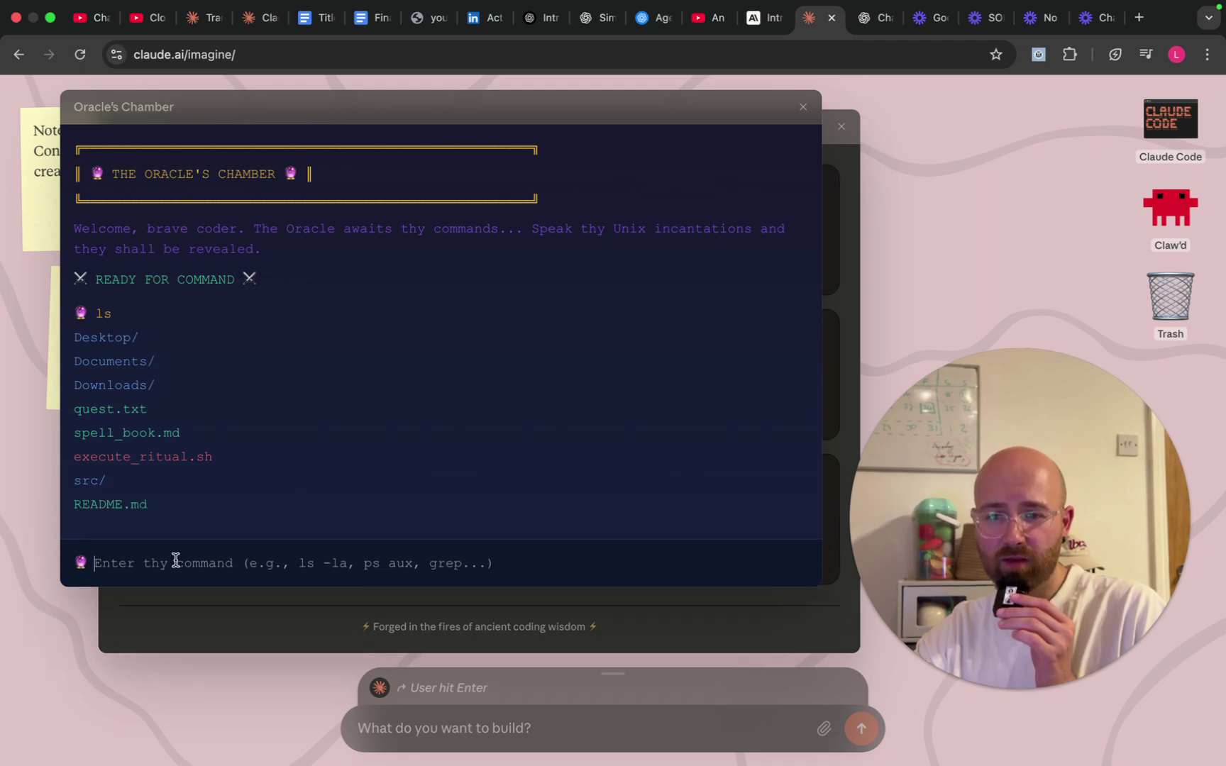
Run cd src and ls -lhtra in the terminal, then close it.
{"action": "left_click", "coordinate": [157, 566]}
{"action": "type", "text": "cd src"}
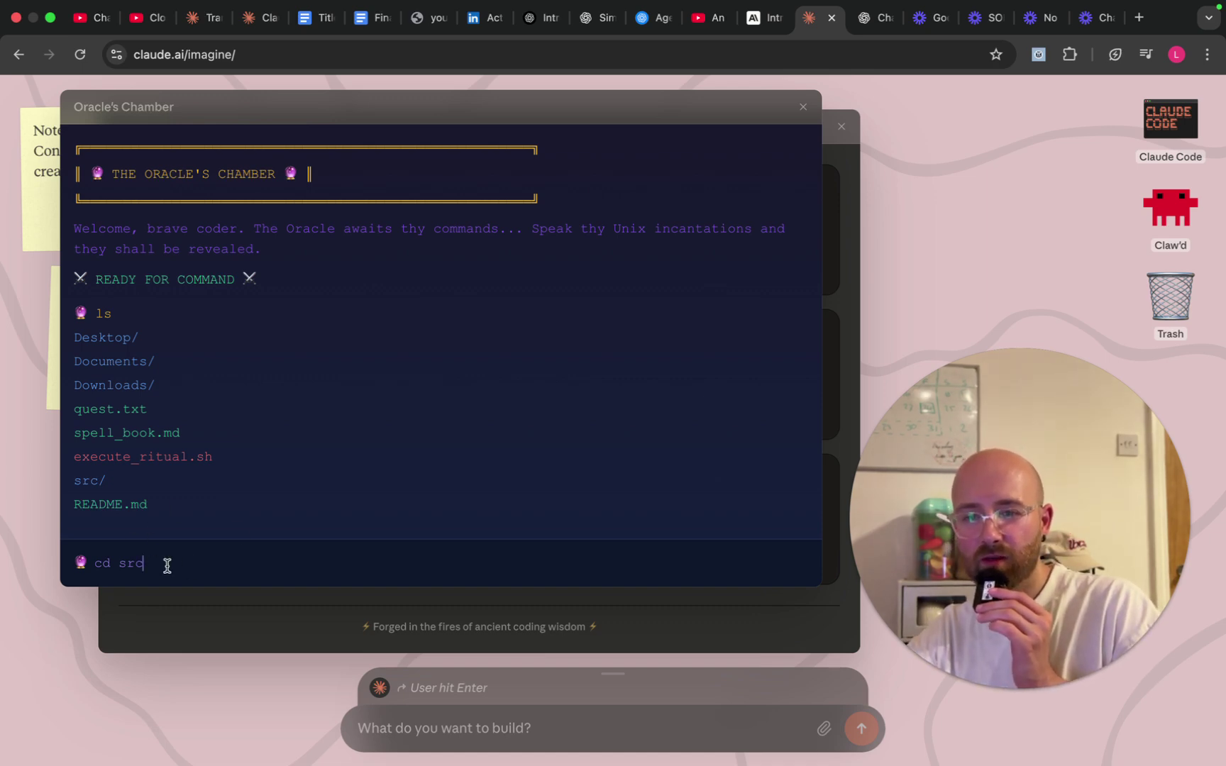
{"action": "key", "text": "Return"}
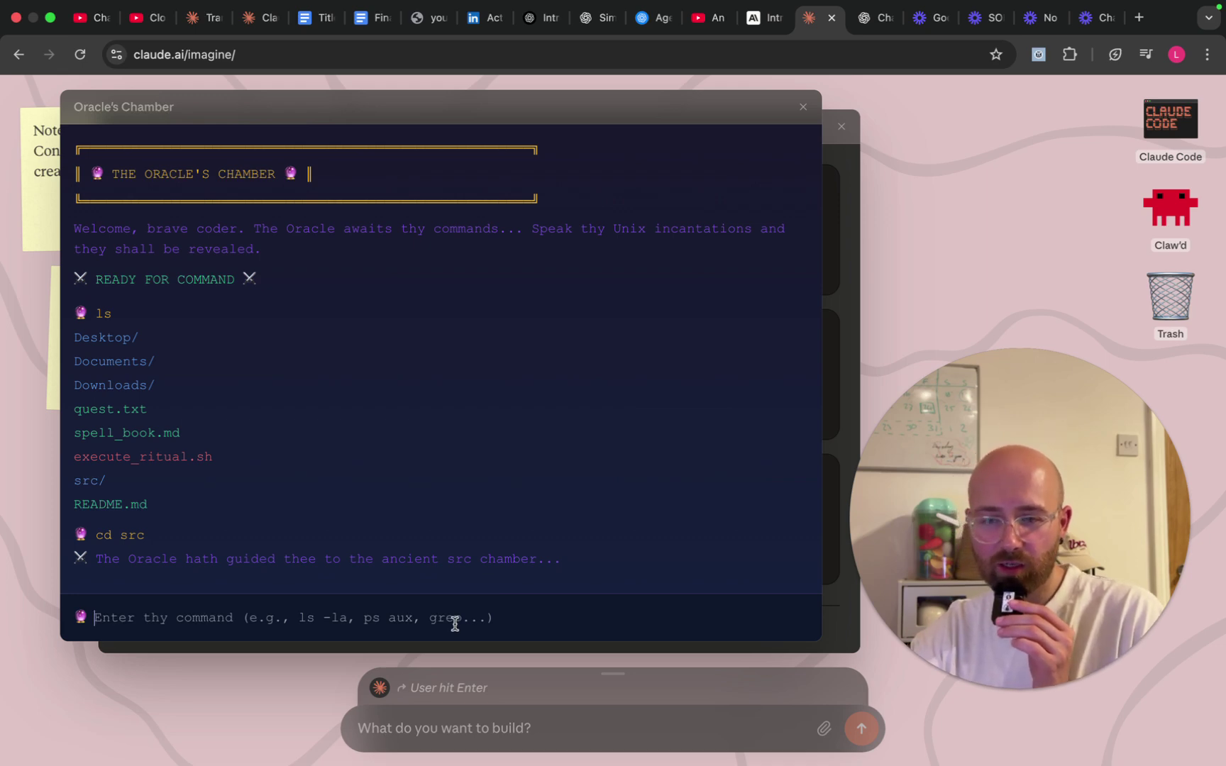
{"action": "type", "text": "ls -lhtra"}
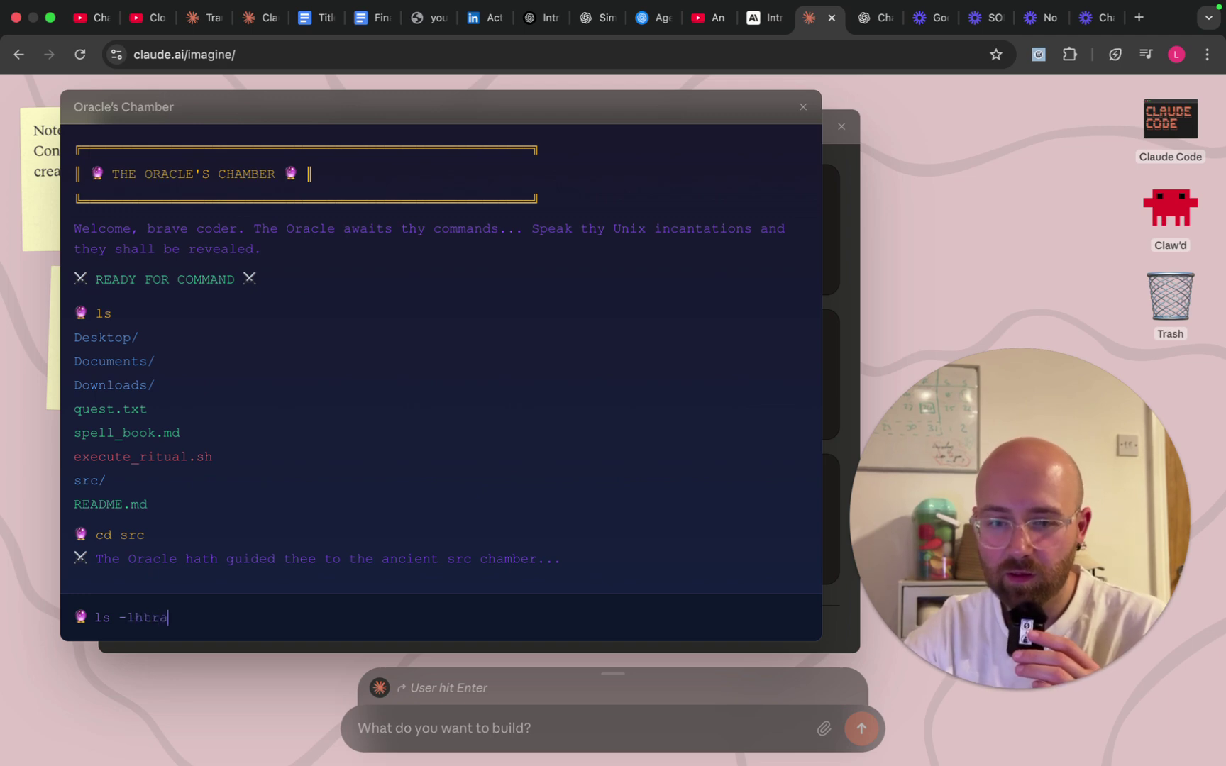
{"action": "left_click", "coordinate": [578, 611]}
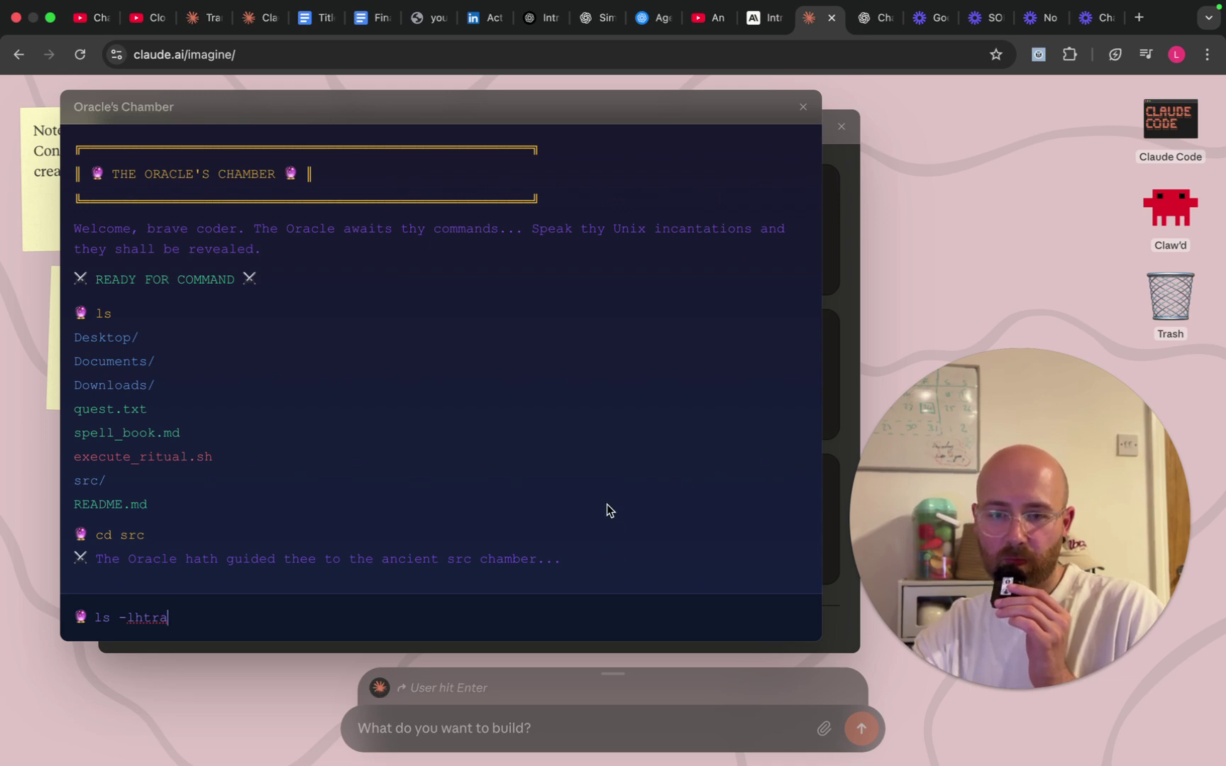
{"action": "key", "text": "Return"}
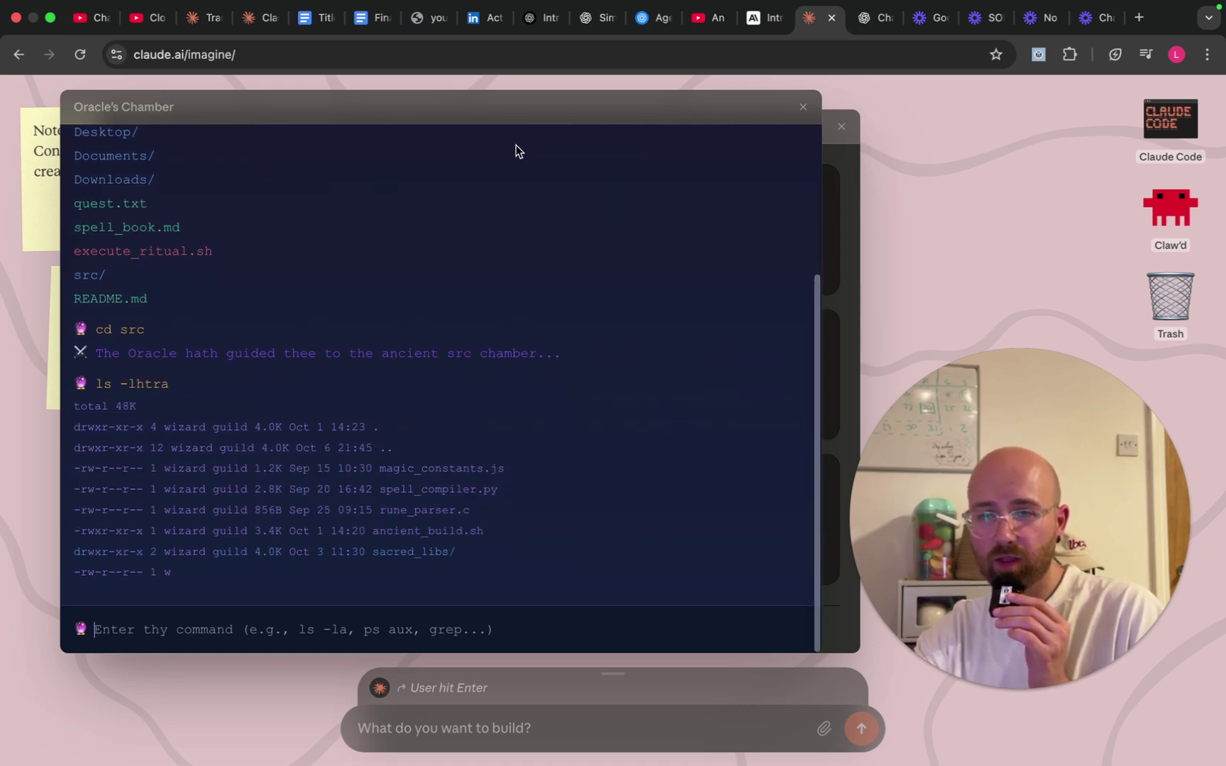
{"action": "left_click", "coordinate": [803, 108]}
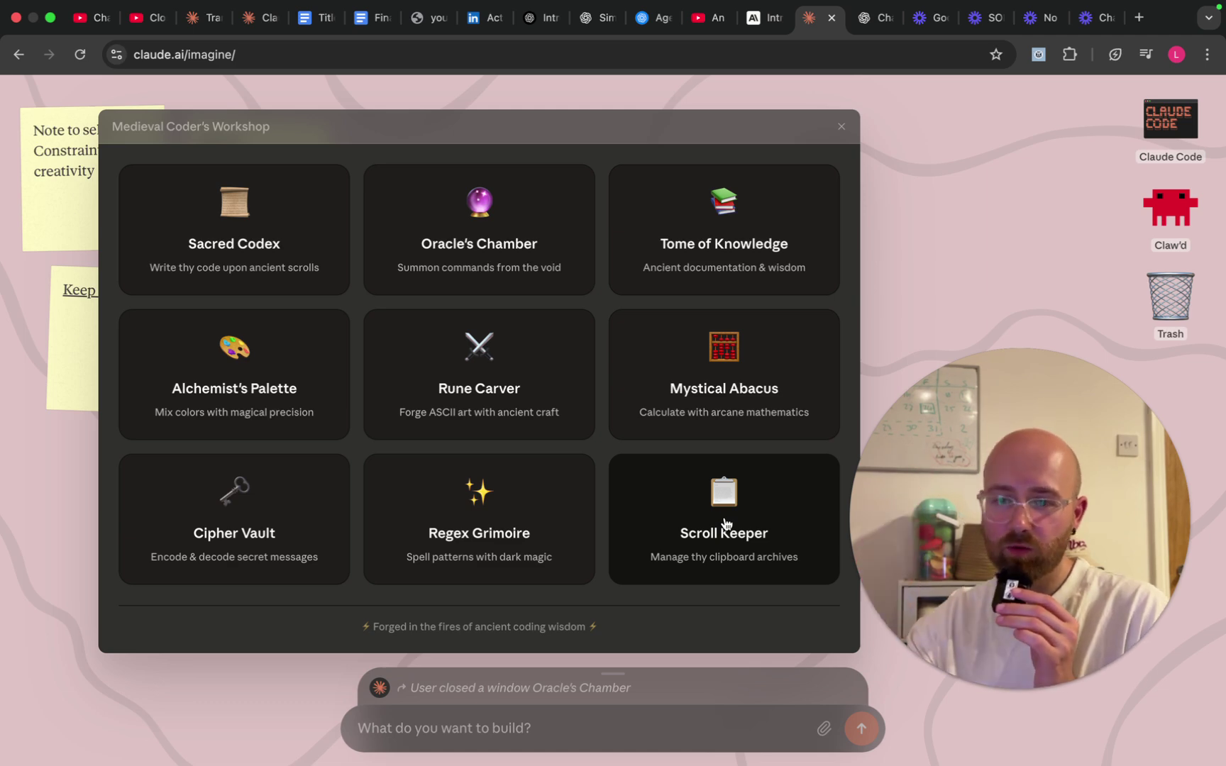
Open the Mystical Abacus calculator, move it left, press a key, then close it.
{"action": "left_click", "coordinate": [729, 354]}
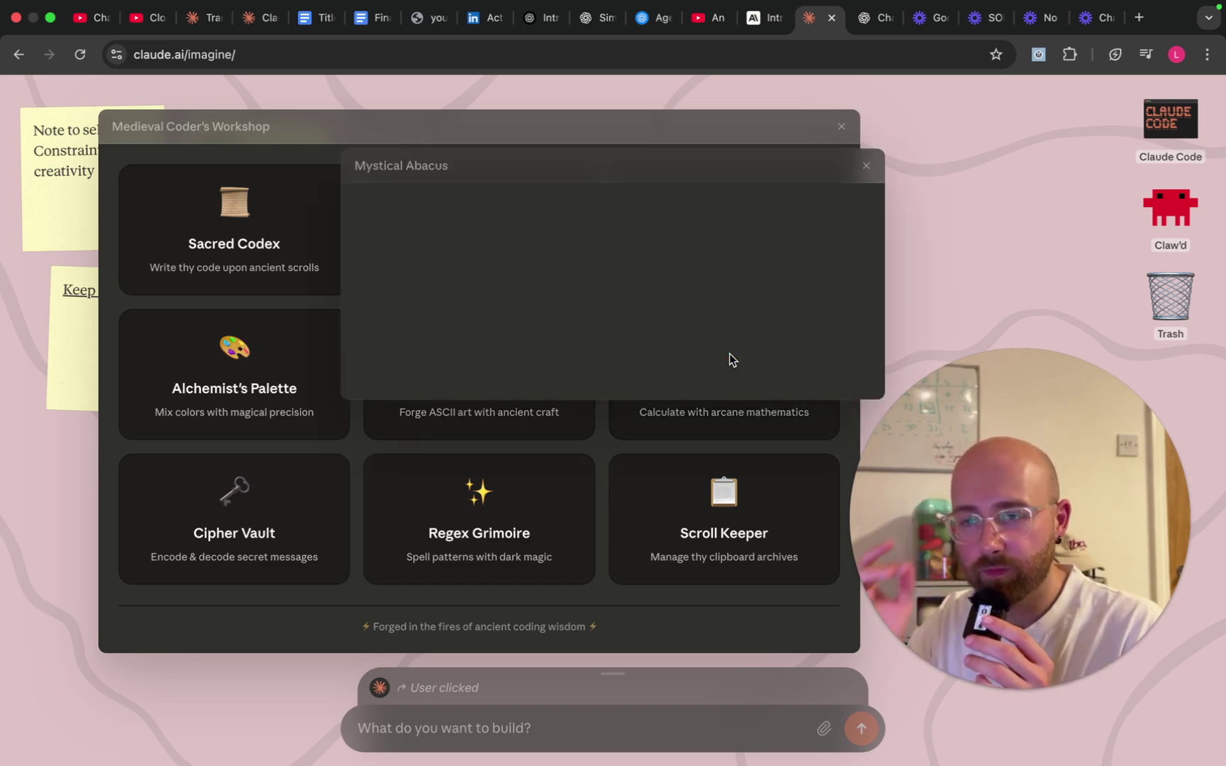
{"action": "left_click_drag", "start_coordinate": [659, 174], "coordinate": [520, 175]}
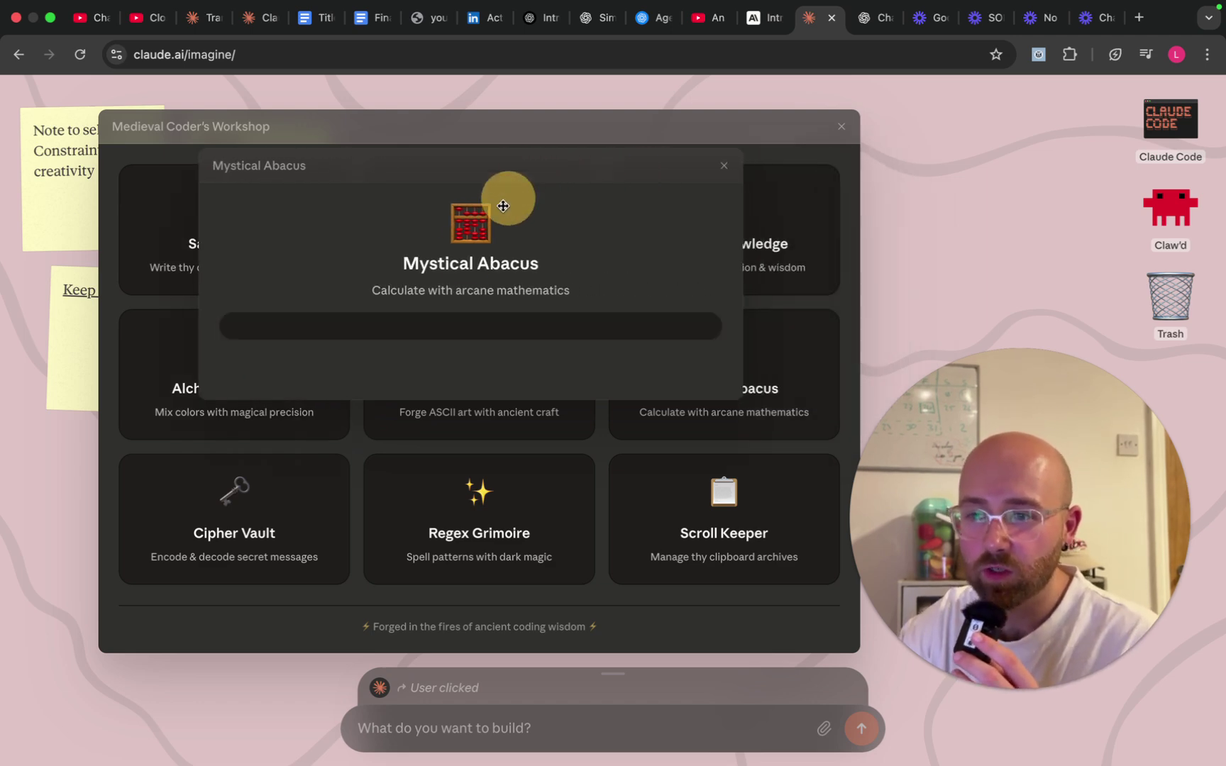
{"action": "left_click", "coordinate": [486, 339]}
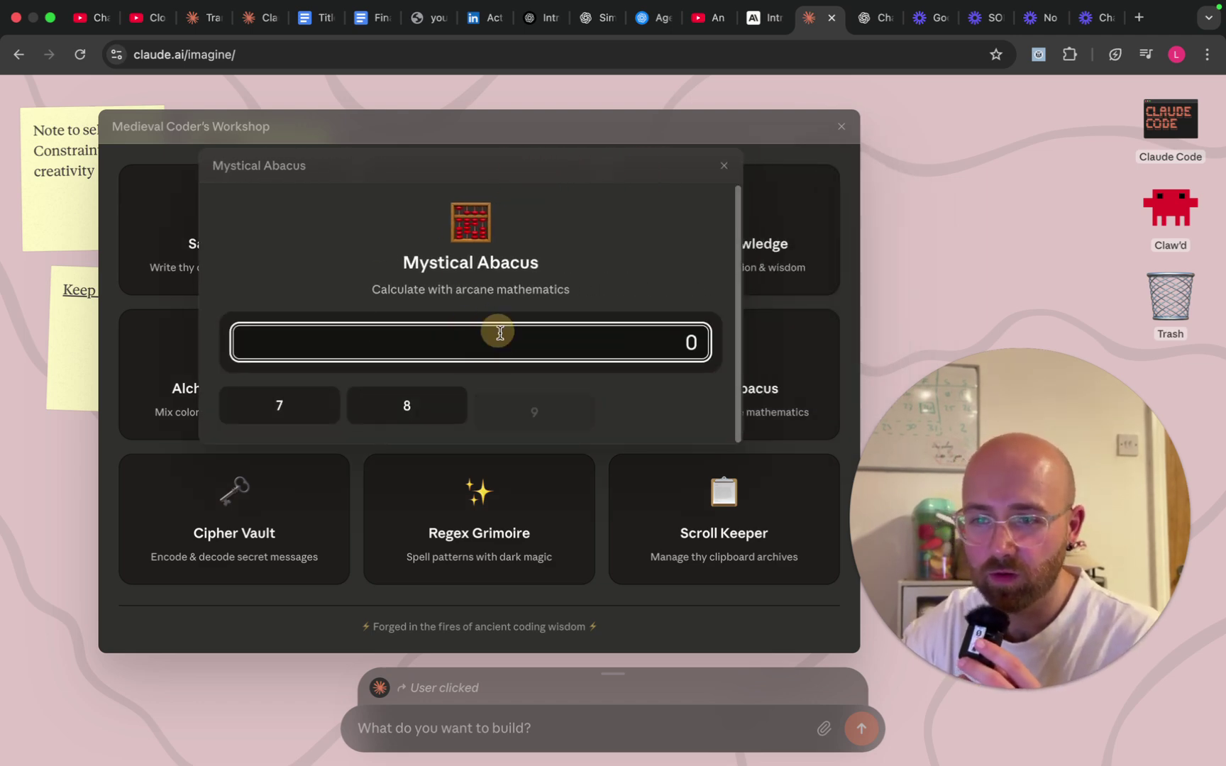
{"action": "left_click", "coordinate": [722, 166]}
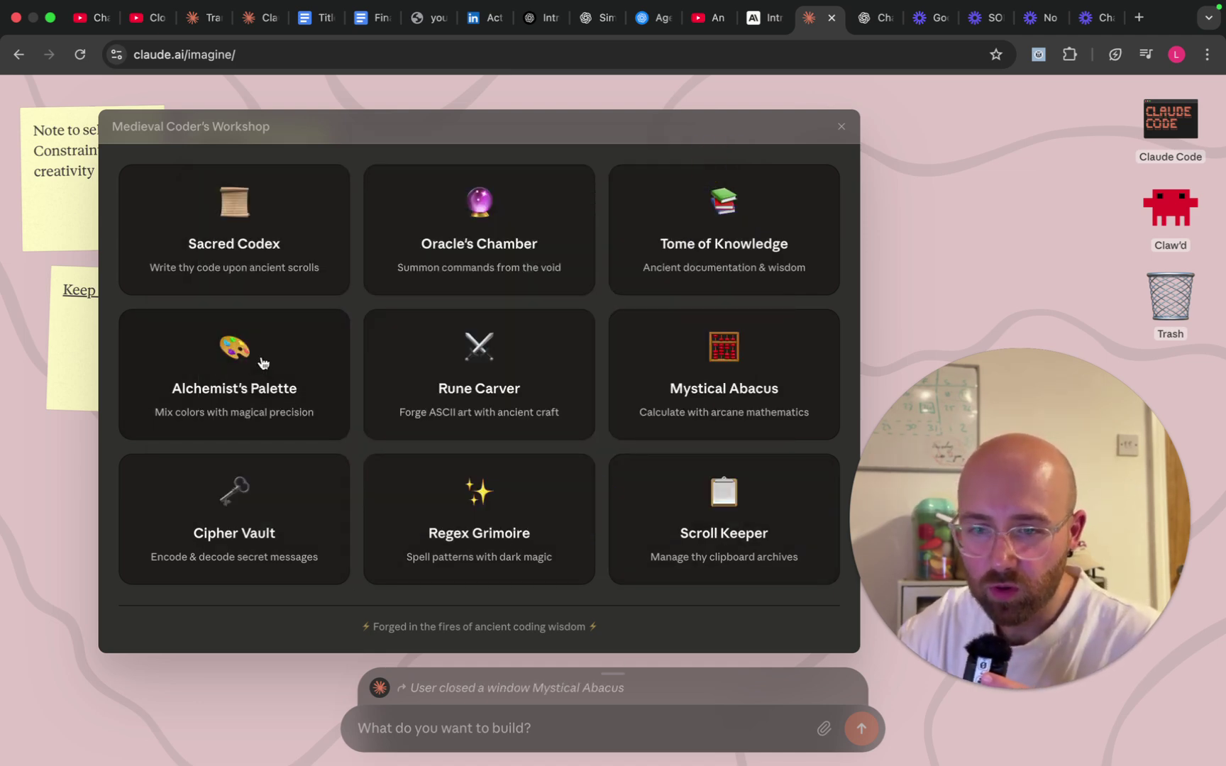
Open the Alchemist's Palette, copy colour #3B82F6 to the Scroll Keeper, and close the palette.
{"action": "left_click", "coordinate": [205, 401]}
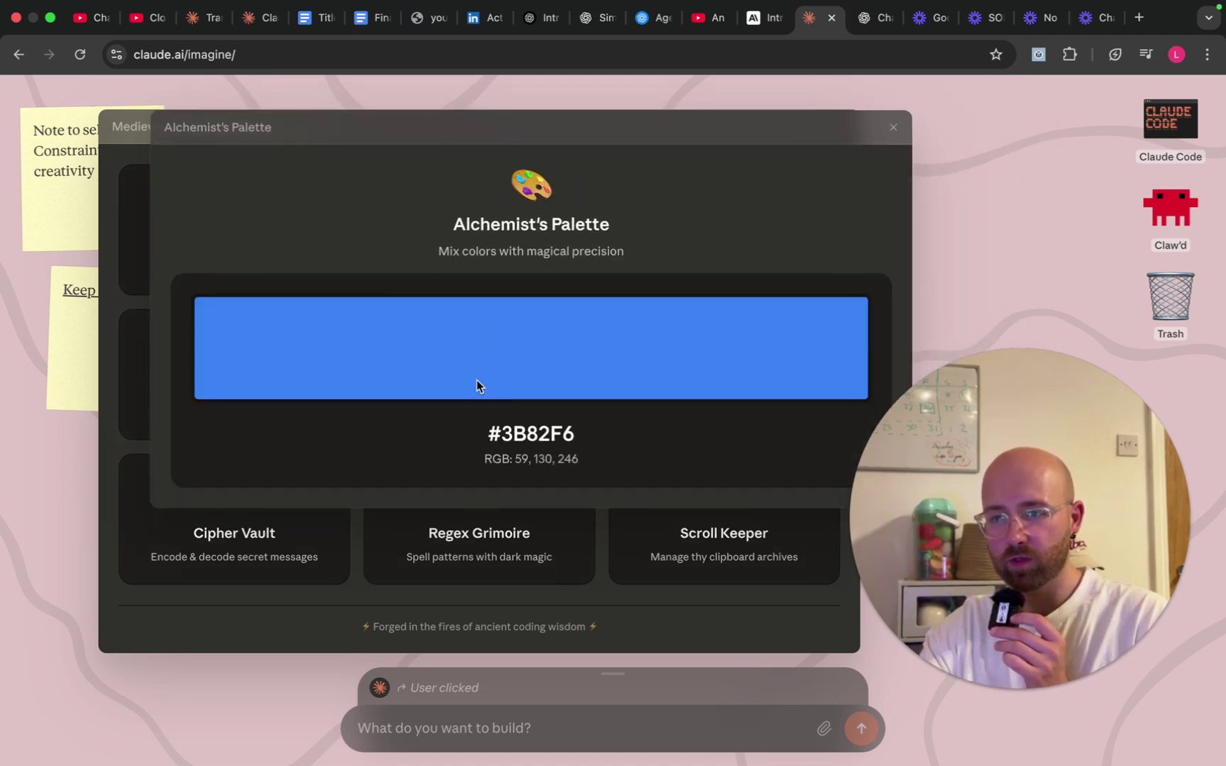
{"action": "left_click", "coordinate": [532, 394]}
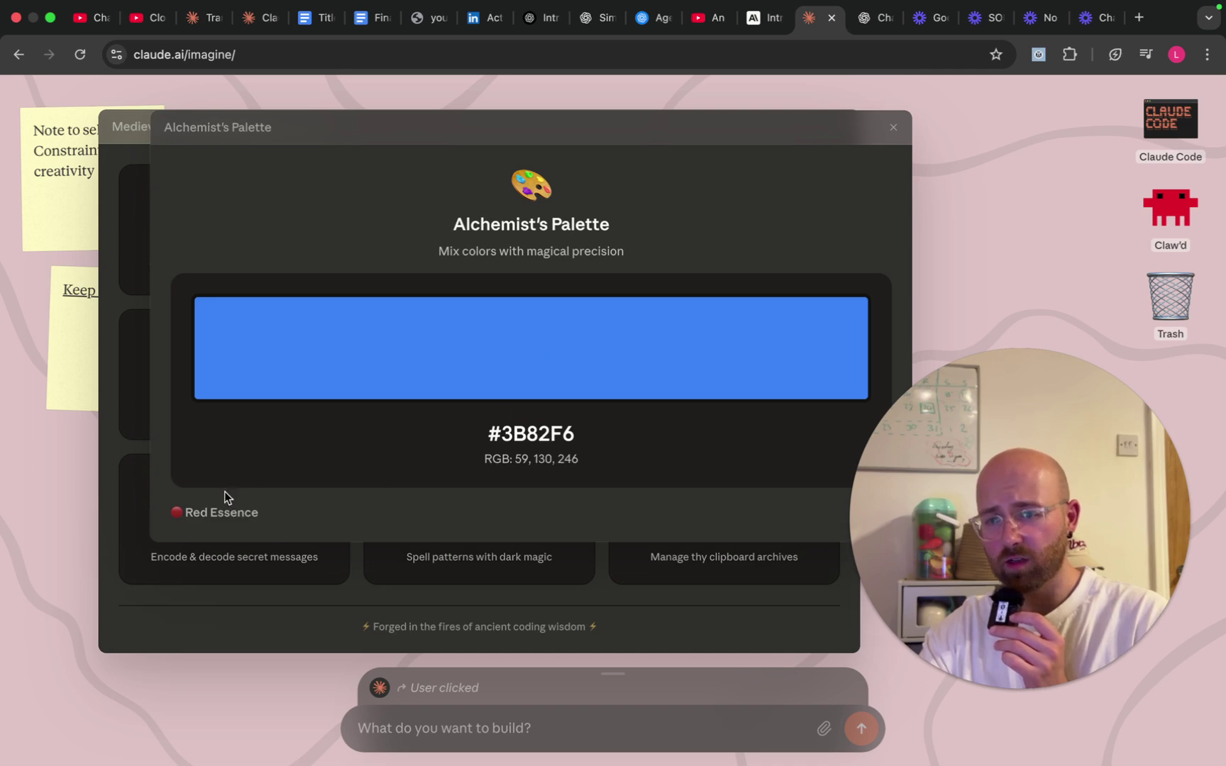
{"action": "left_click", "coordinate": [257, 516]}
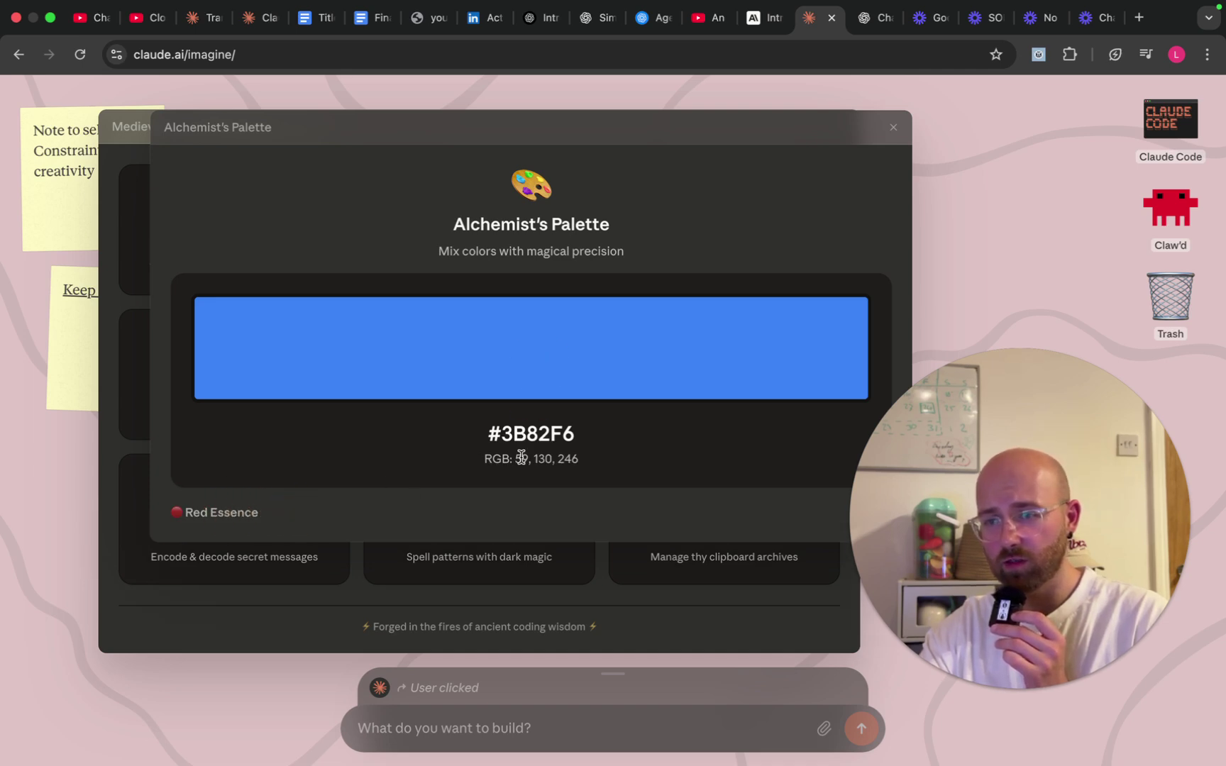
{"action": "left_click", "coordinate": [496, 430]}
{"action": "left_click", "coordinate": [378, 313]}
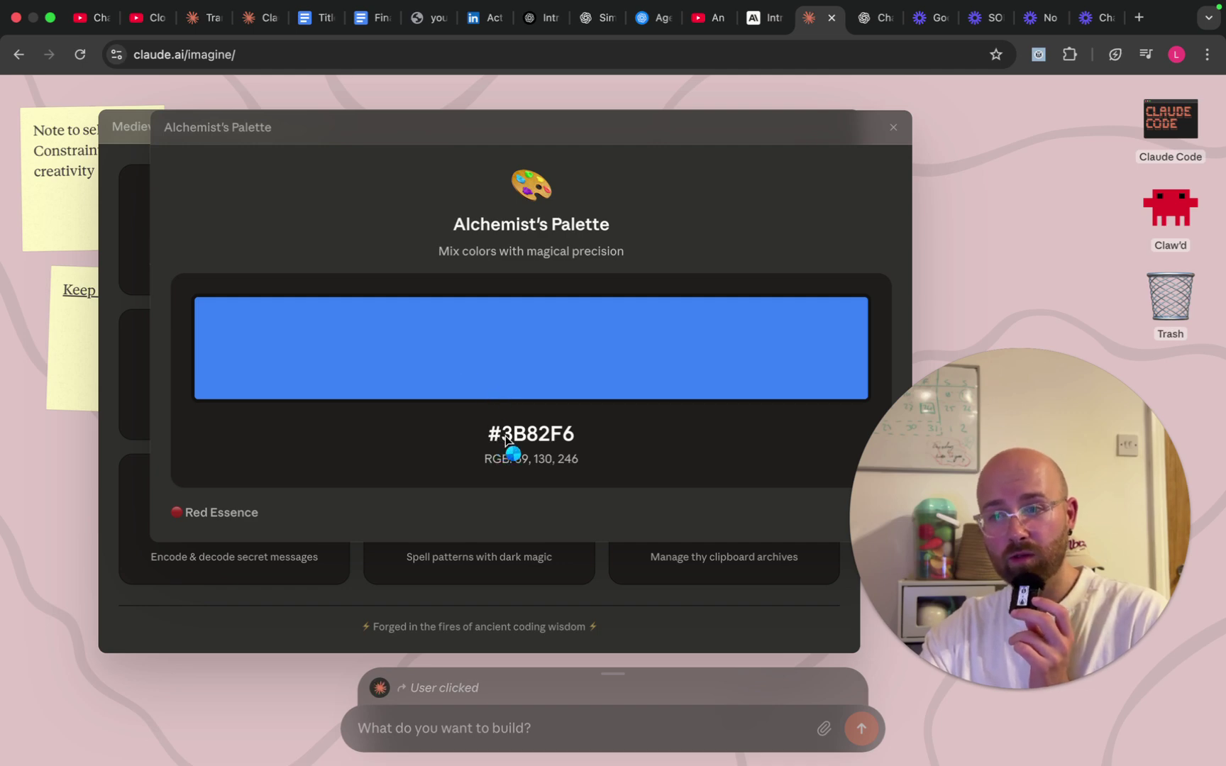
{"action": "left_click", "coordinate": [534, 445]}
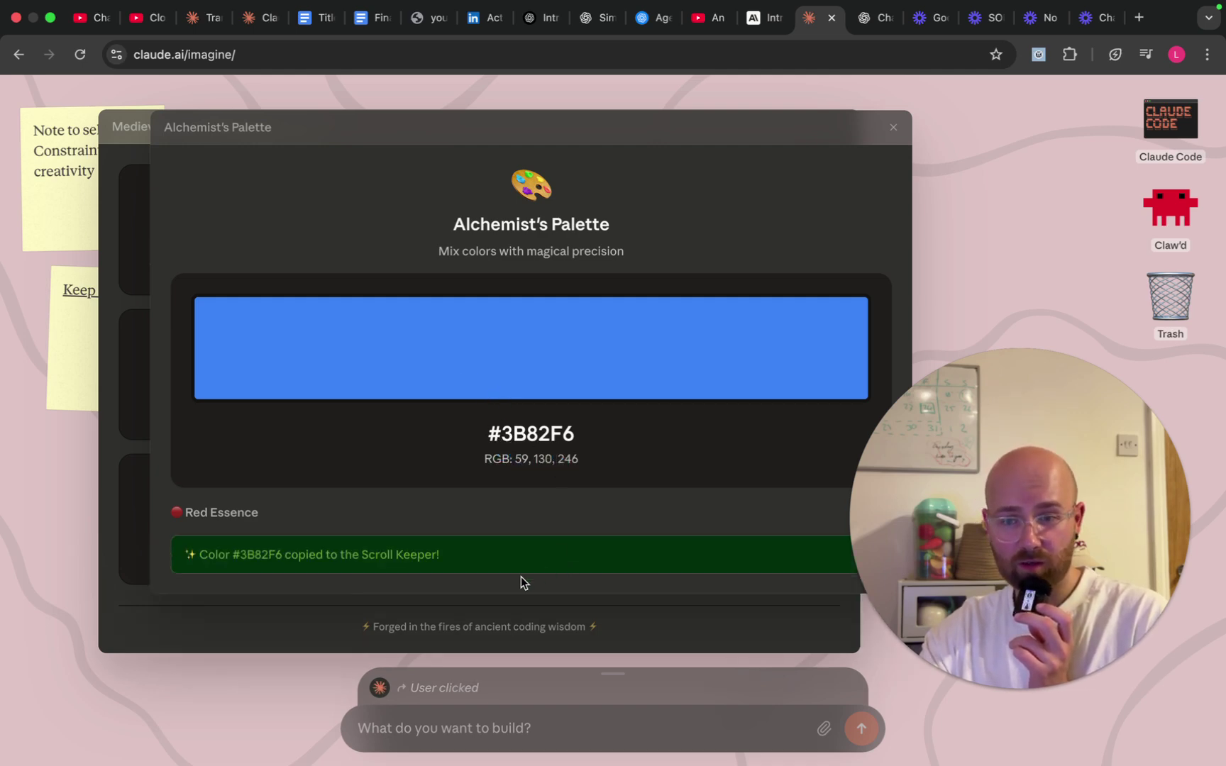
{"action": "left_click_drag", "start_coordinate": [451, 561], "coordinate": [233, 555]}
{"action": "left_click", "coordinate": [210, 506]}
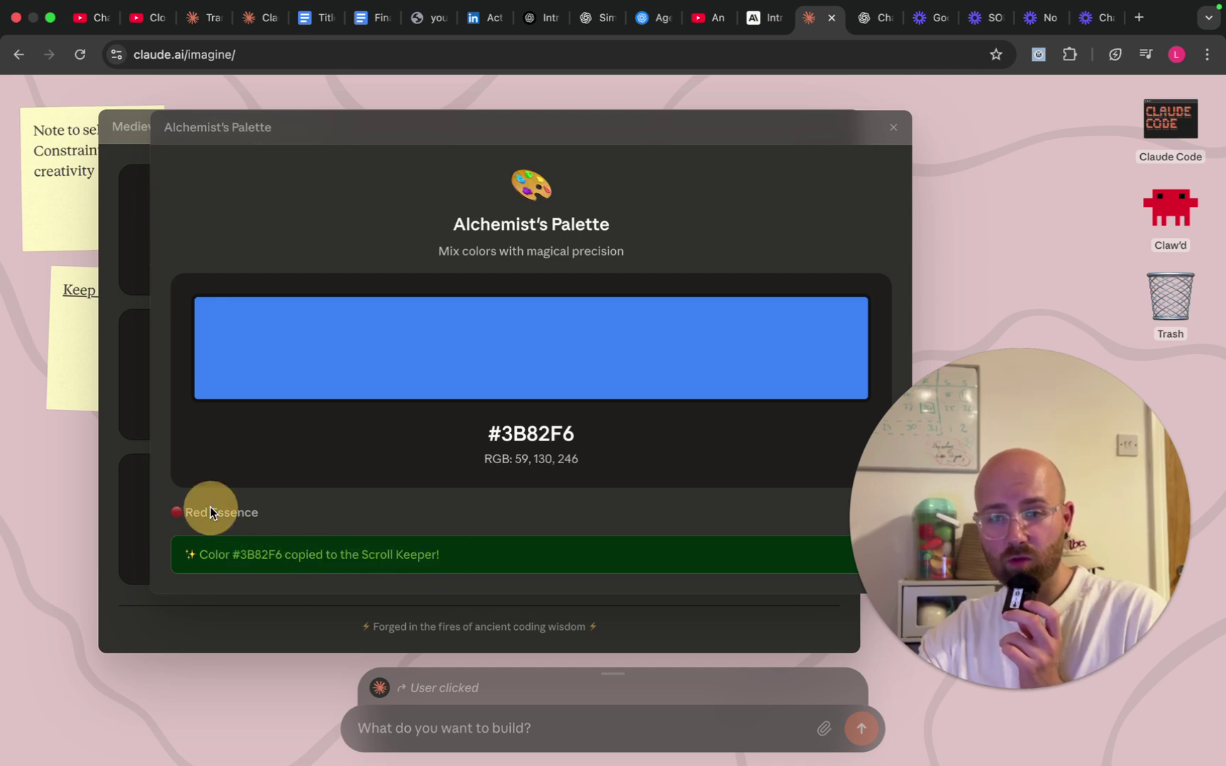
{"action": "left_click", "coordinate": [892, 129]}
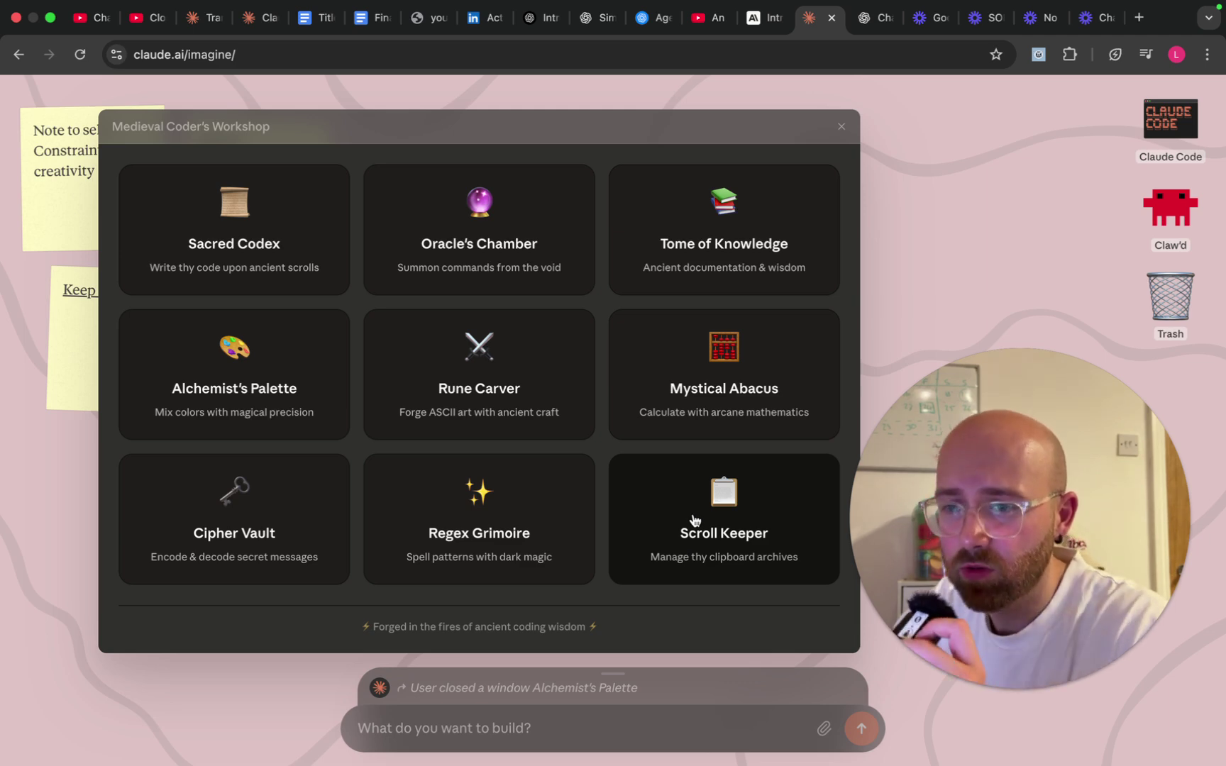
Open Rune Carver, try replacing the text with 'AI LUKE', and carve runes in Banner (Large).
{"action": "left_click", "coordinate": [477, 377]}
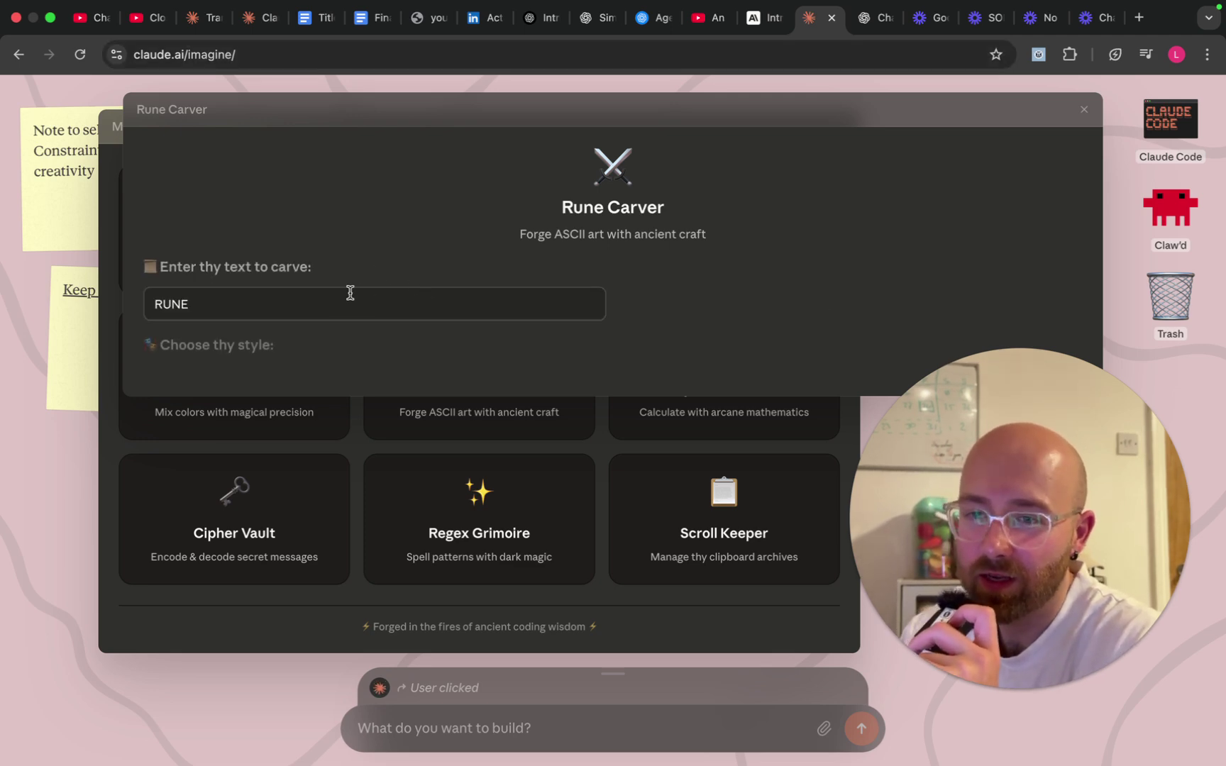
{"action": "left_click", "coordinate": [335, 303]}
{"action": "left_click", "coordinate": [311, 376]}
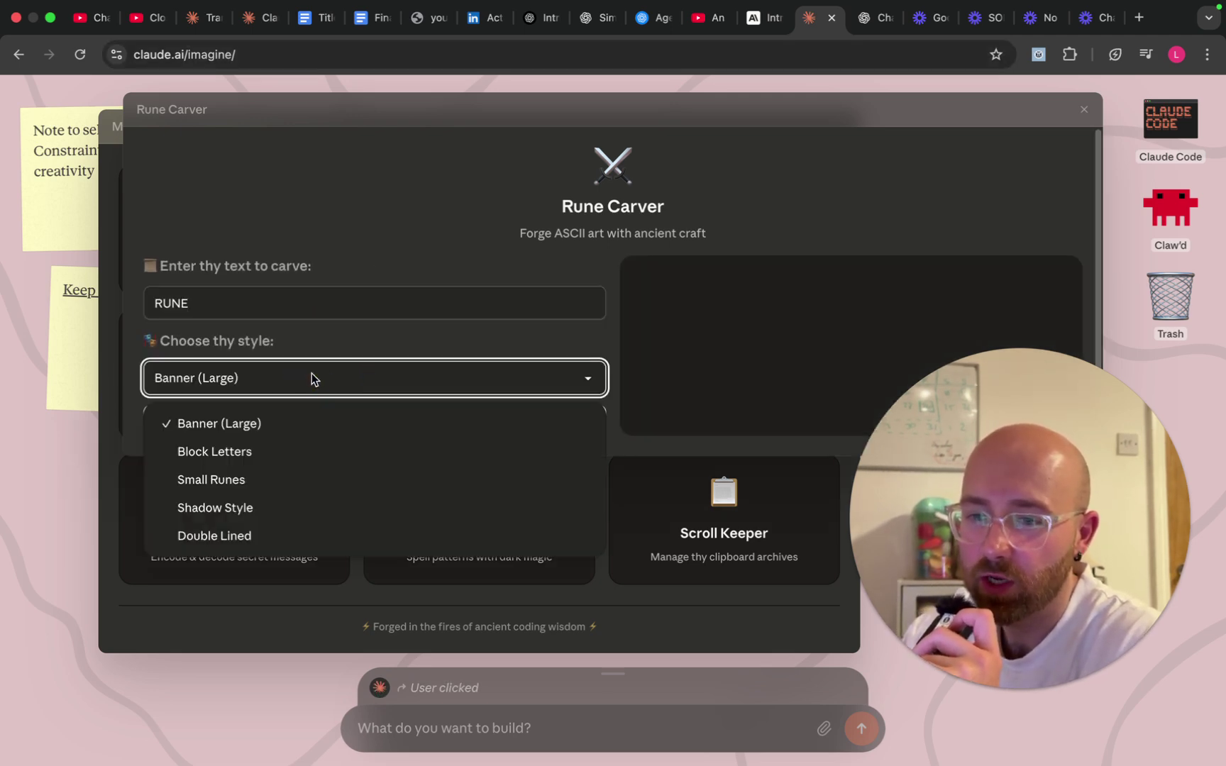
{"action": "left_click", "coordinate": [421, 283]}
{"action": "left_click", "coordinate": [175, 305]}
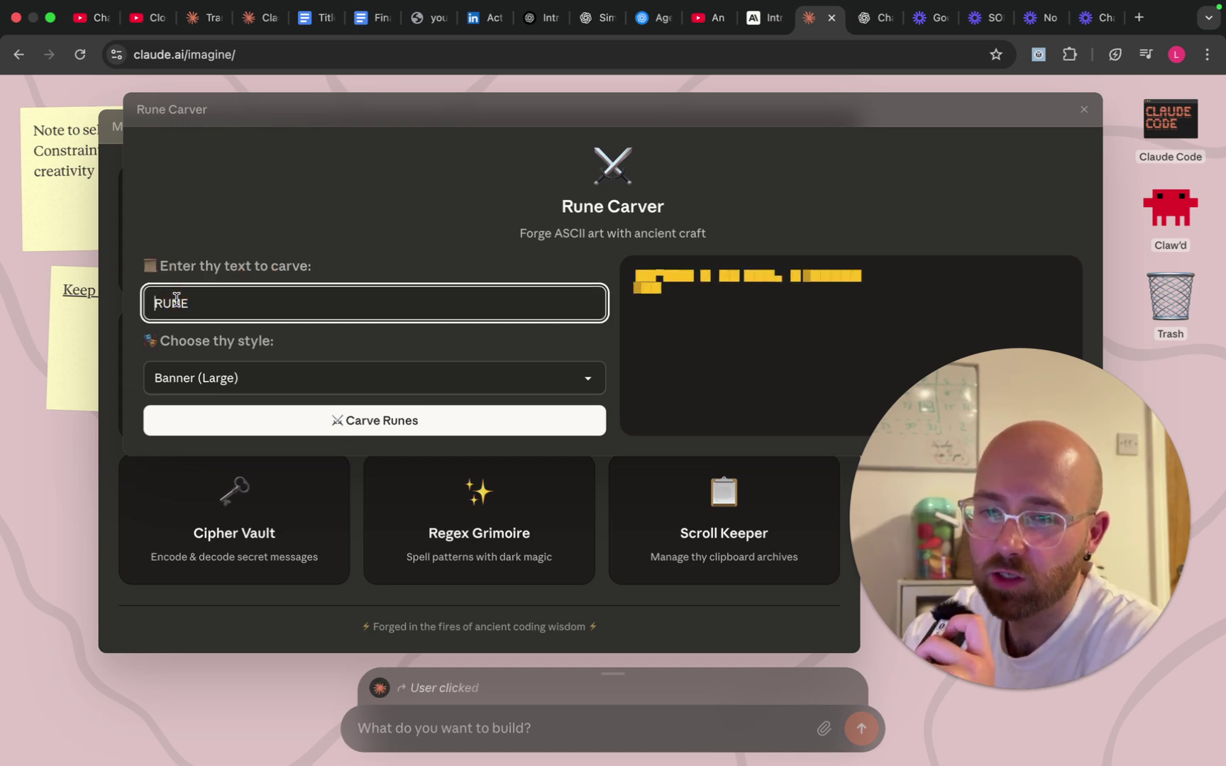
{"action": "double_click", "coordinate": [177, 299]}
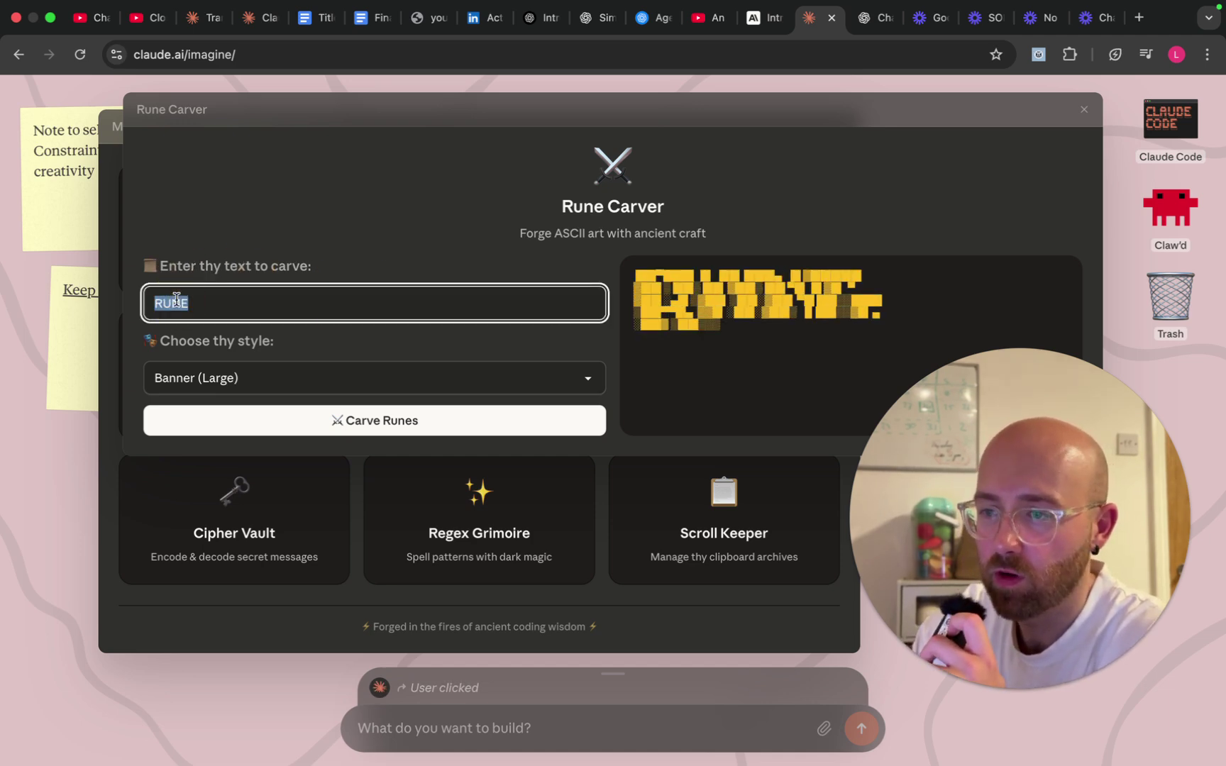
{"action": "type", "text": "AI LUKE"}
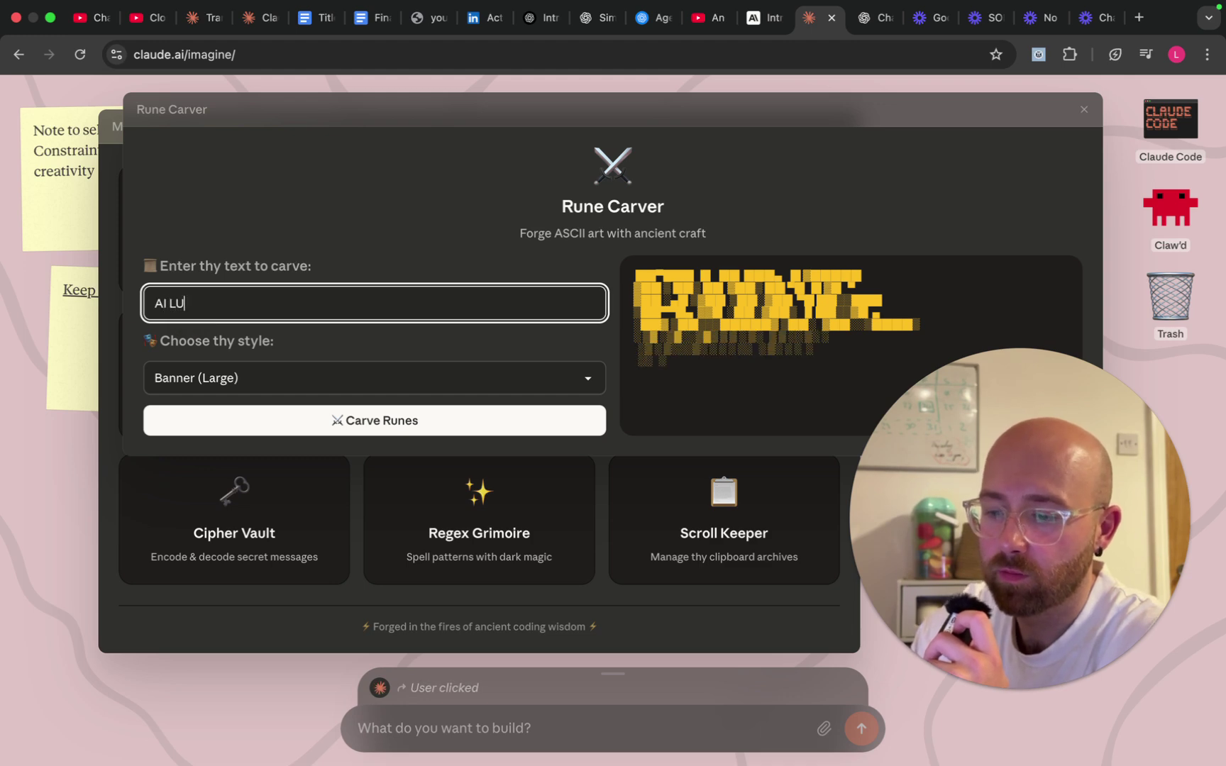
{"action": "left_click", "coordinate": [252, 378]}
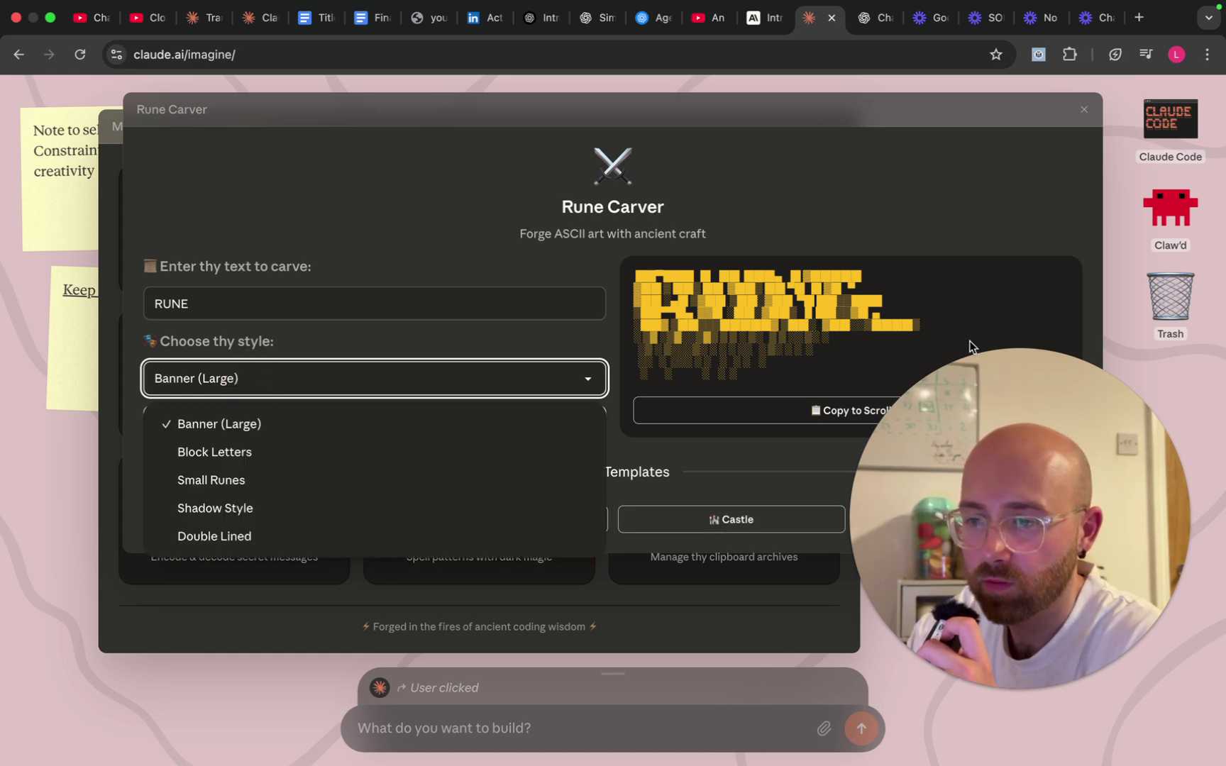
{"action": "left_click", "coordinate": [862, 265]}
{"action": "left_click_drag", "start_coordinate": [811, 110], "coordinate": [611, 273]}
{"action": "left_click", "coordinate": [394, 440]}
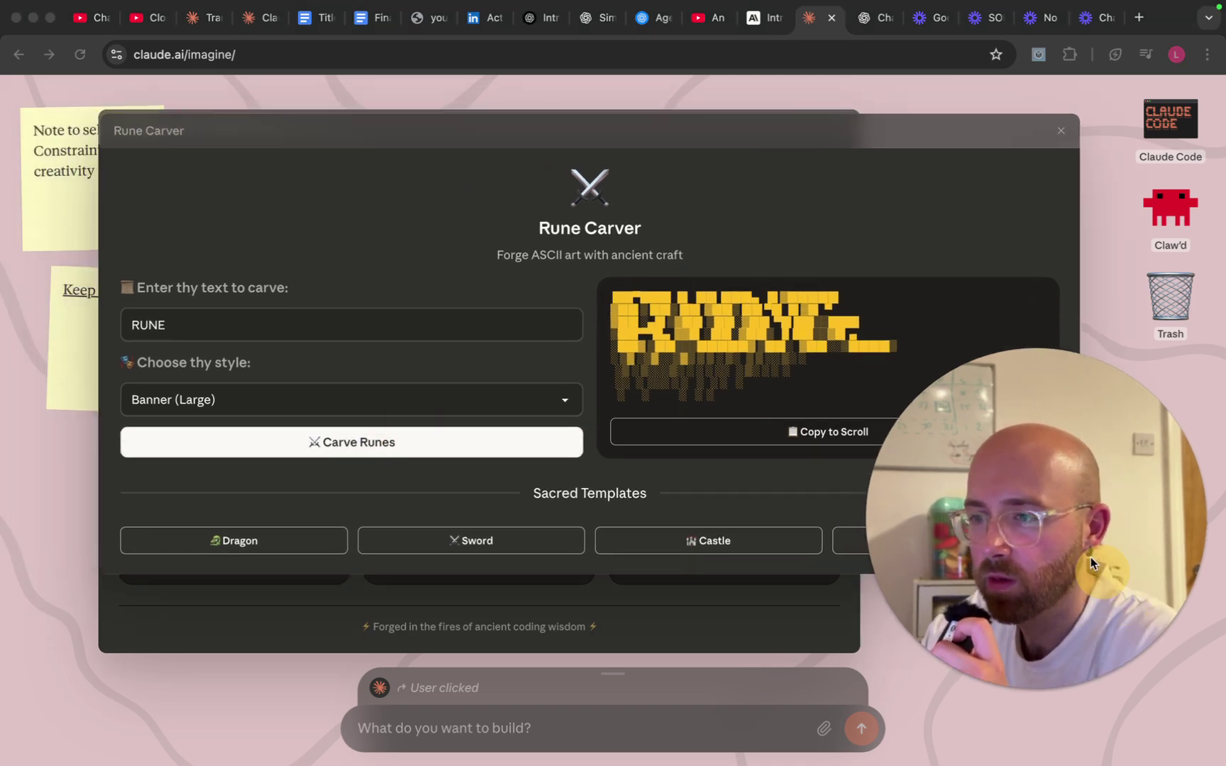
Switch the carving style to Block Letters and carve RUNE again.
{"action": "left_click", "coordinate": [922, 132]}
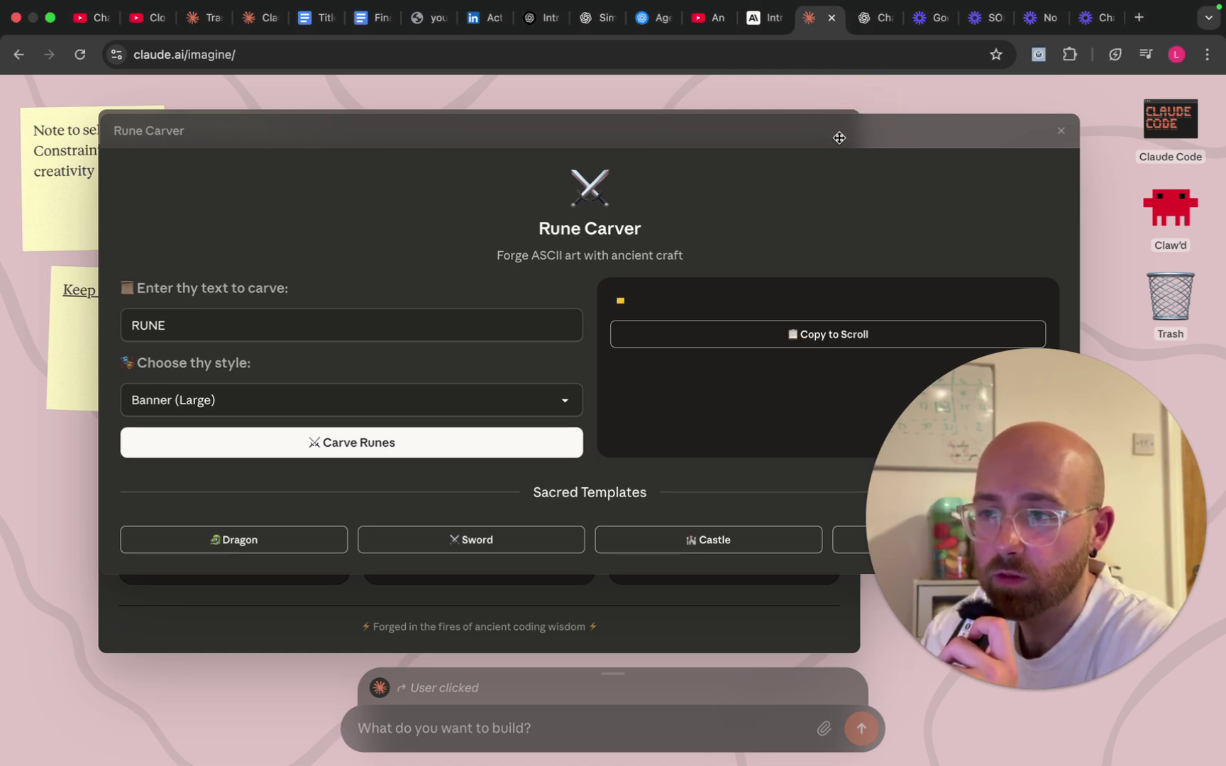
{"action": "left_click_drag", "start_coordinate": [840, 137], "coordinate": [772, 118]}
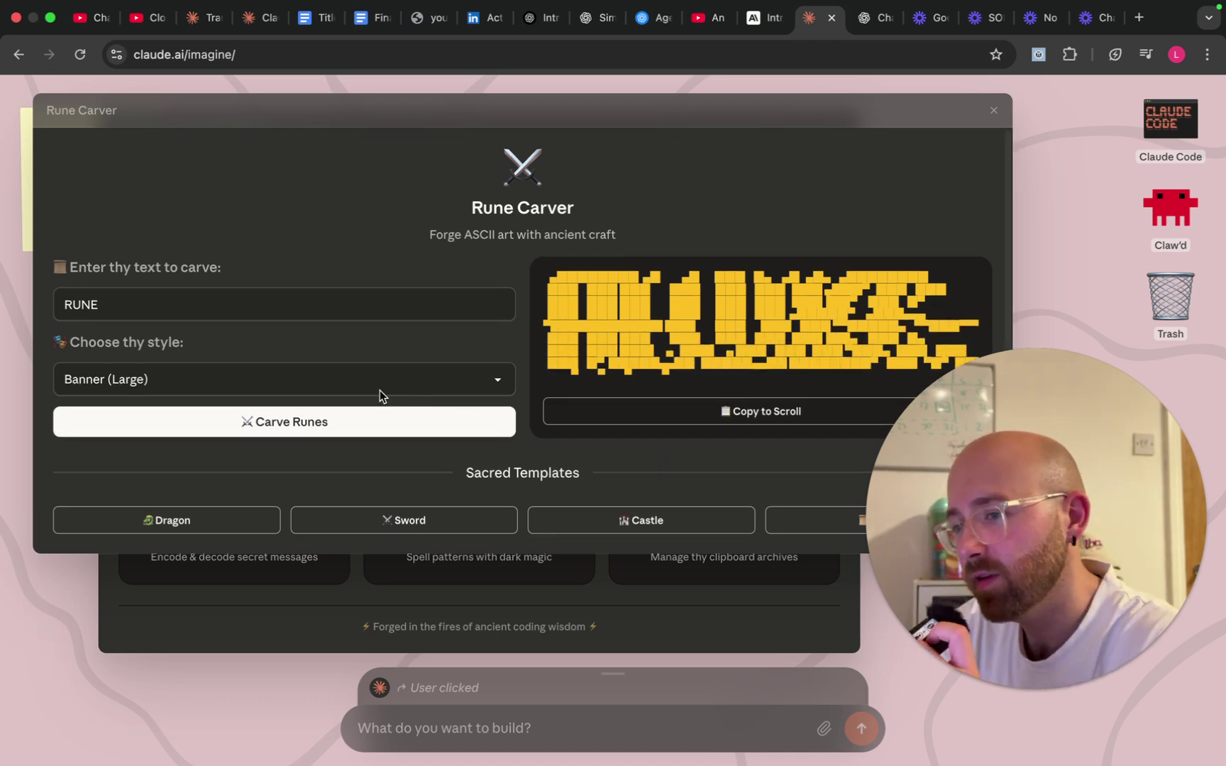
{"action": "left_click", "coordinate": [329, 387]}
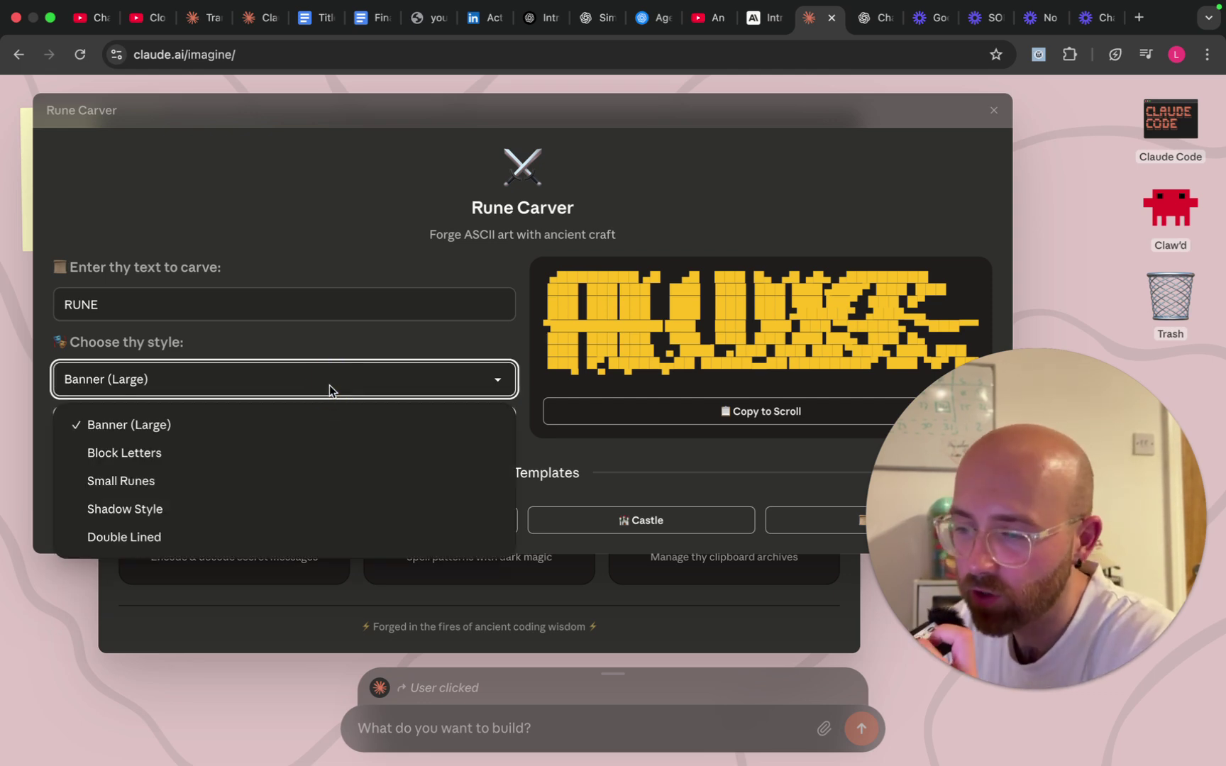
{"action": "left_click", "coordinate": [249, 455]}
{"action": "left_click_drag", "start_coordinate": [153, 303], "coordinate": [22, 298]}
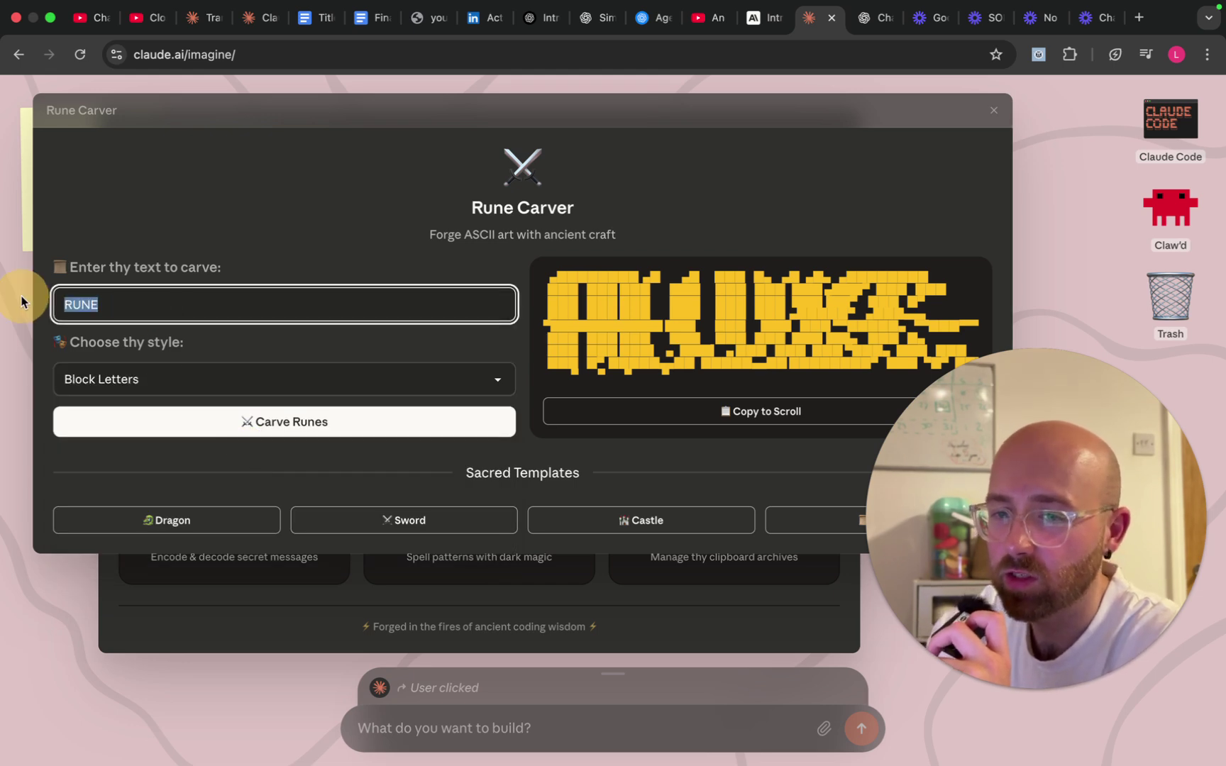
{"action": "left_click", "coordinate": [291, 430]}
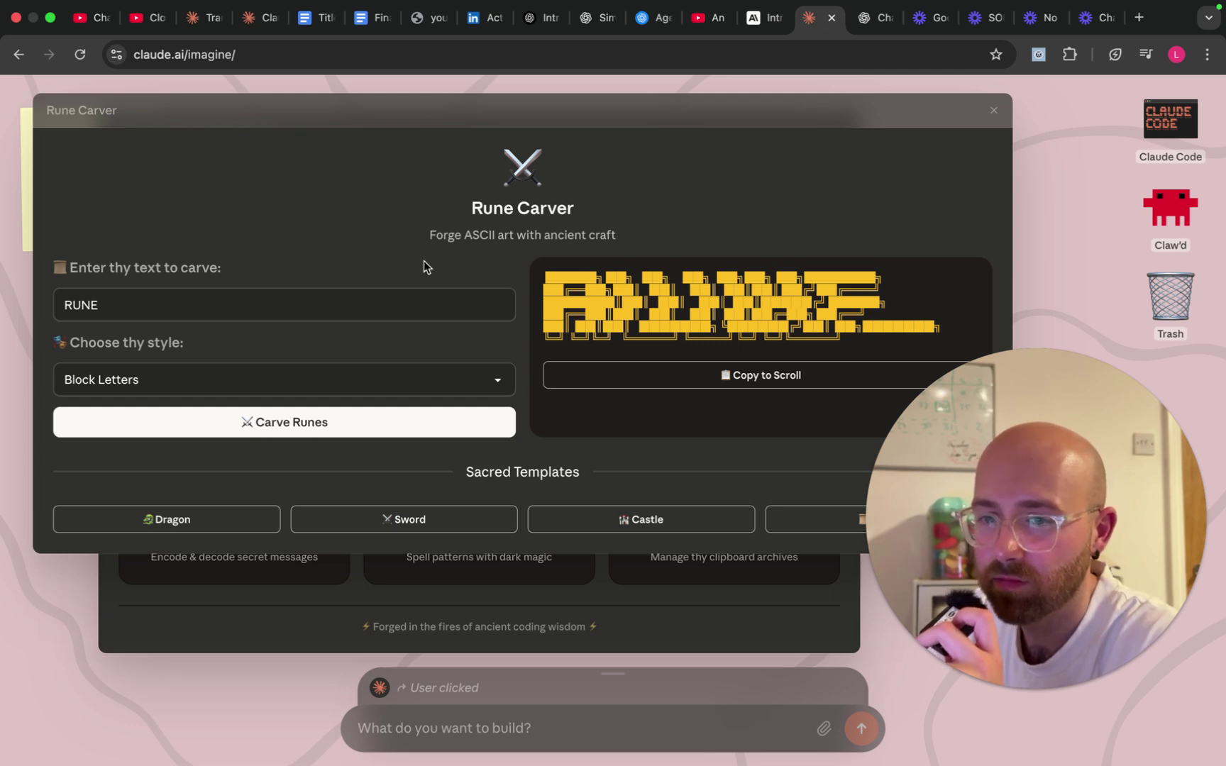
{"action": "left_click", "coordinate": [230, 303]}
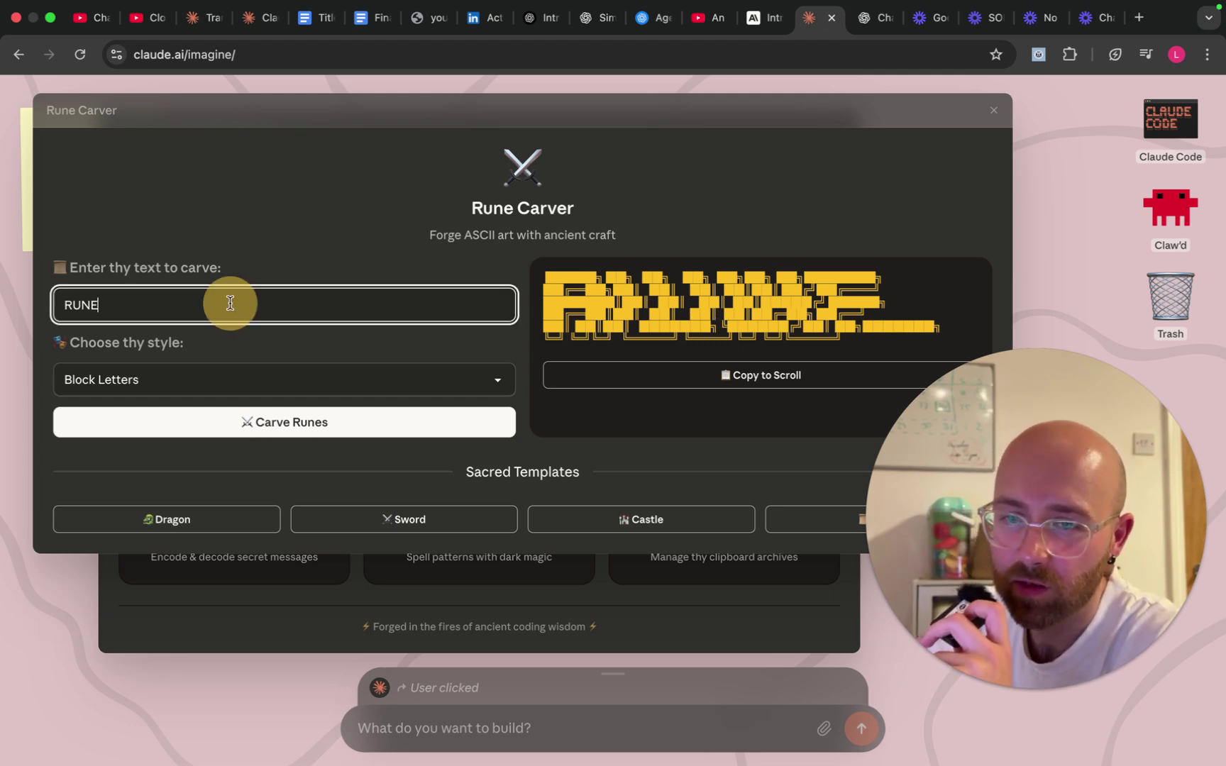
Close the Rune Carver and Medieval Coder's Workshop windows, then glance at the Anthropic tab and return.
{"action": "left_click", "coordinate": [993, 110]}
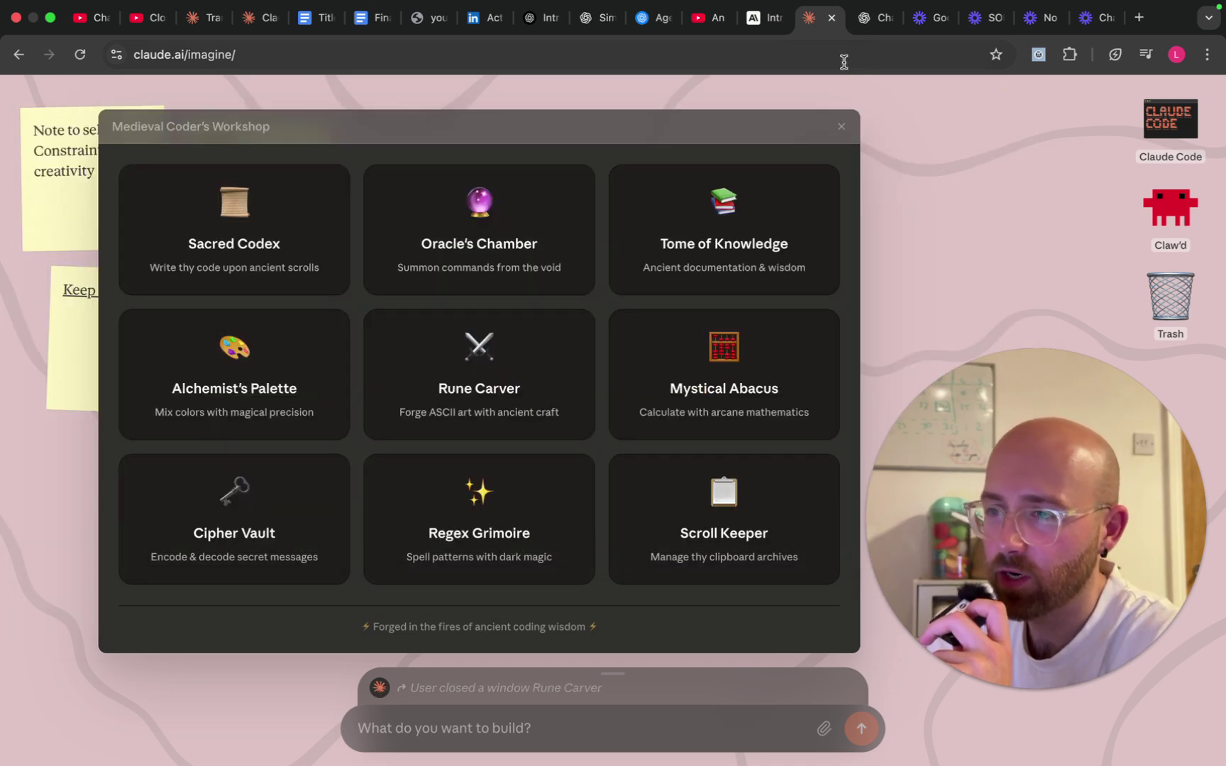
{"action": "left_click", "coordinate": [842, 126]}
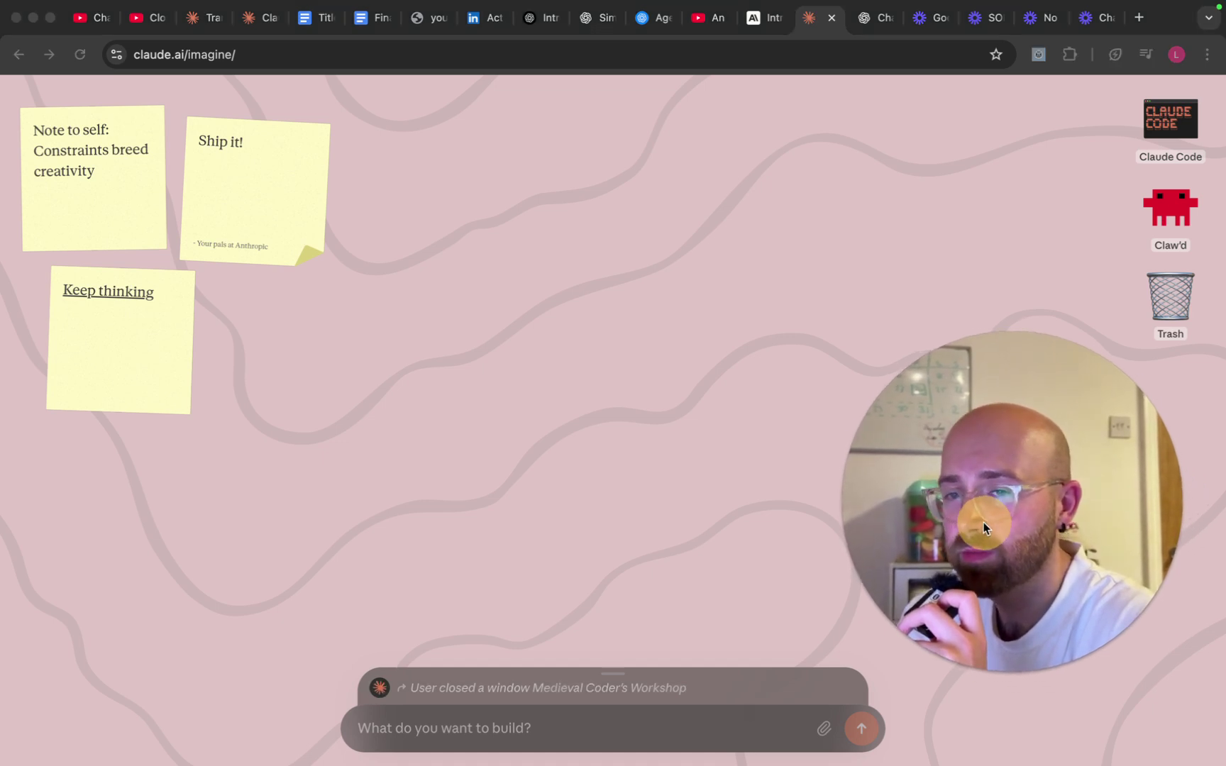
{"action": "left_click", "coordinate": [589, 476]}
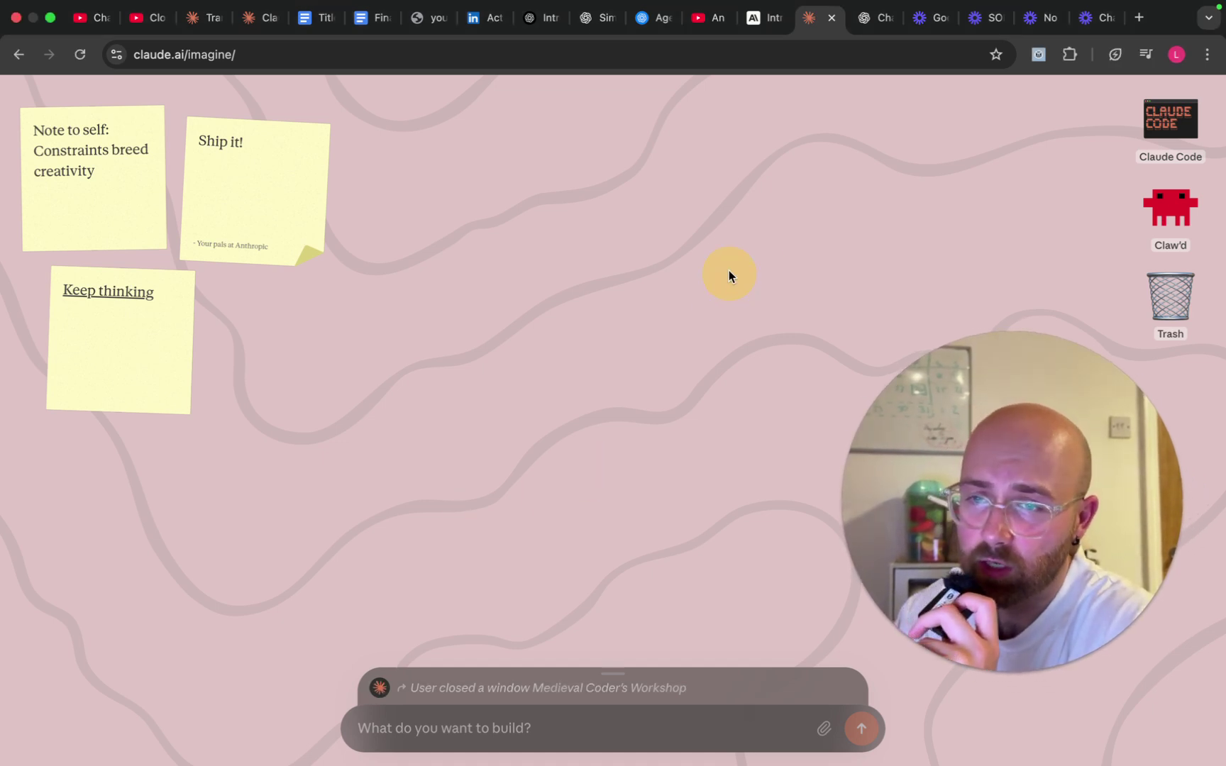
{"action": "left_click", "coordinate": [749, 29]}
{"action": "left_click", "coordinate": [808, 20]}
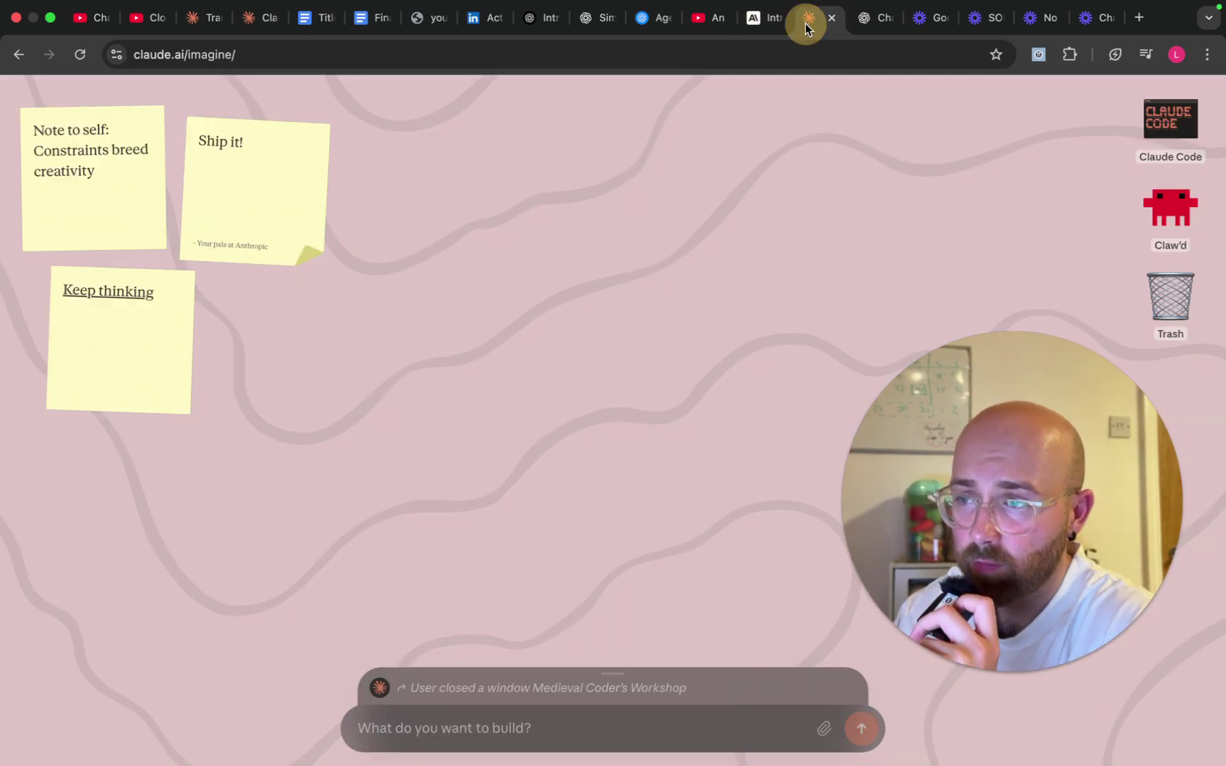